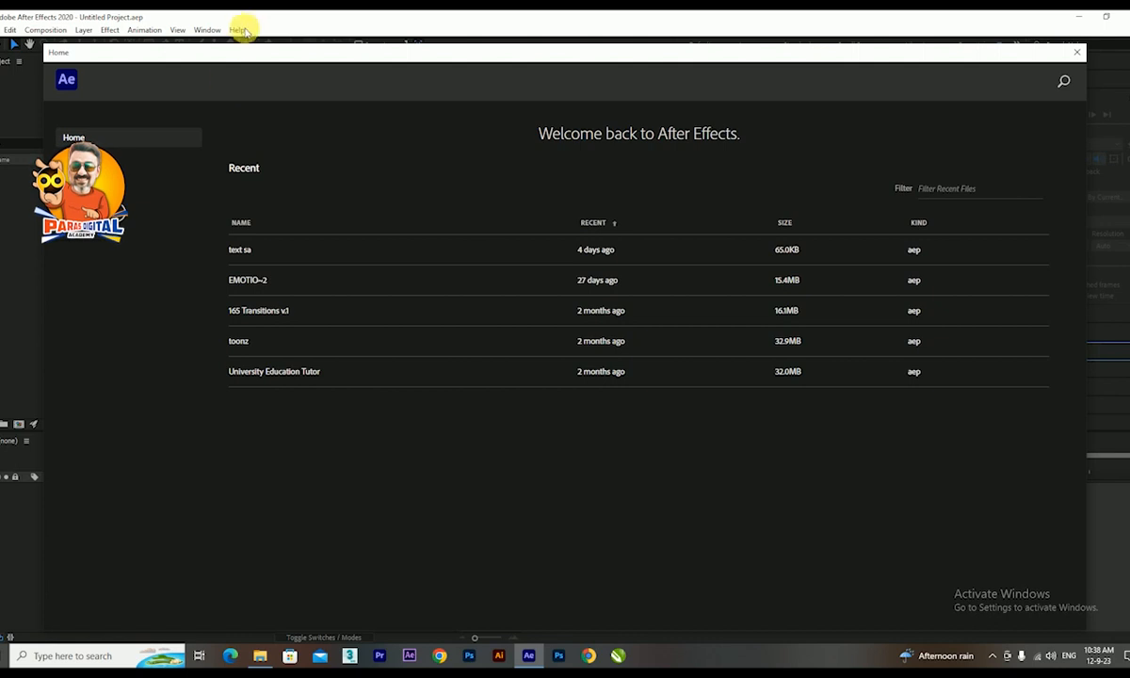
Dismiss the Home window and start a new composition named start with the HDV/HDTV 720 25 preset
mouse_move(226, 53)
left_mouse_down()
mouse_move(302, 47)
mouse_move(204, 60)
mouse_move(229, 49)
left_mouse_up()
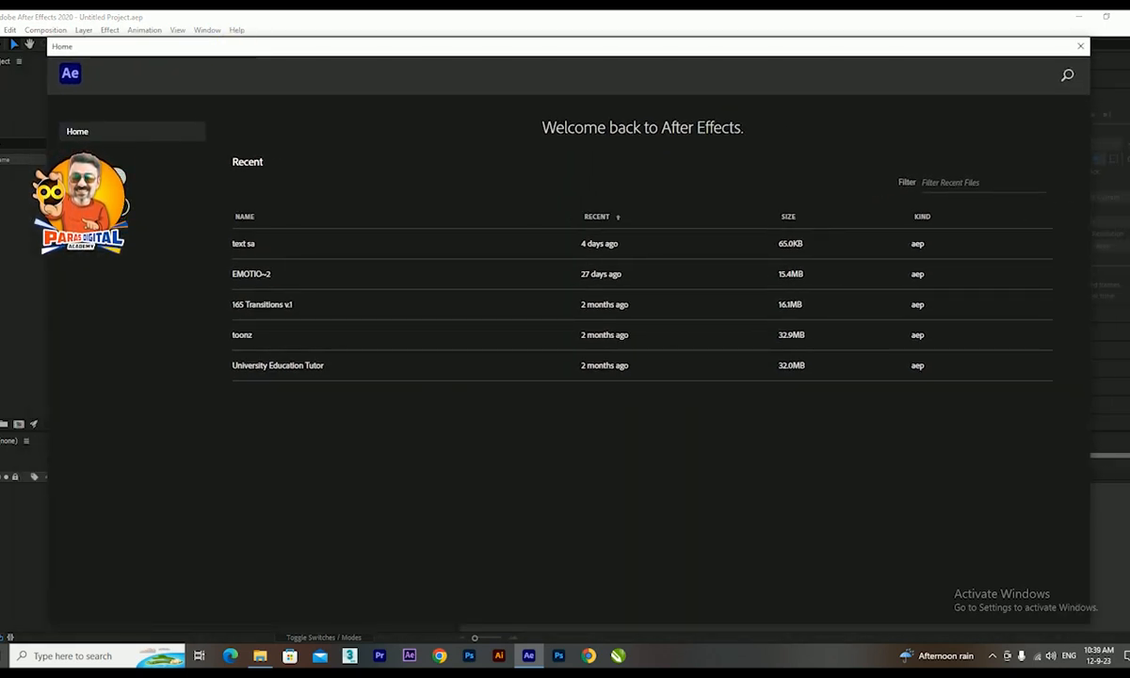
left_click(1080, 46)
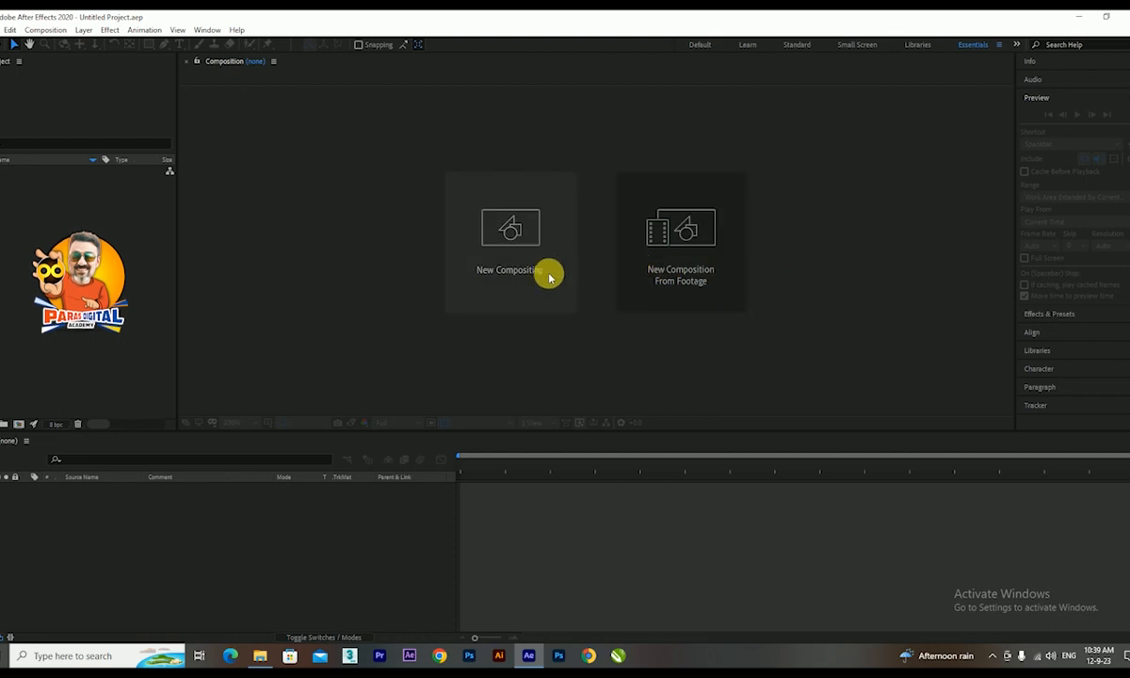
left_click(518, 280)
left_click_drag(317, 68, 527, 78)
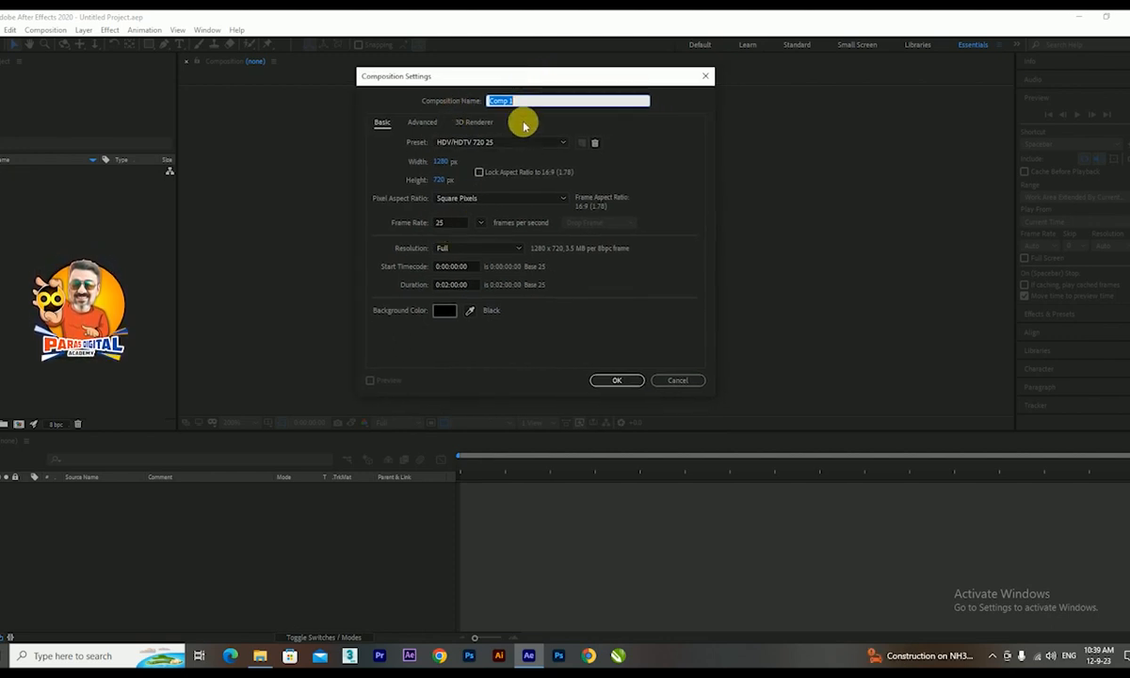
type("start")
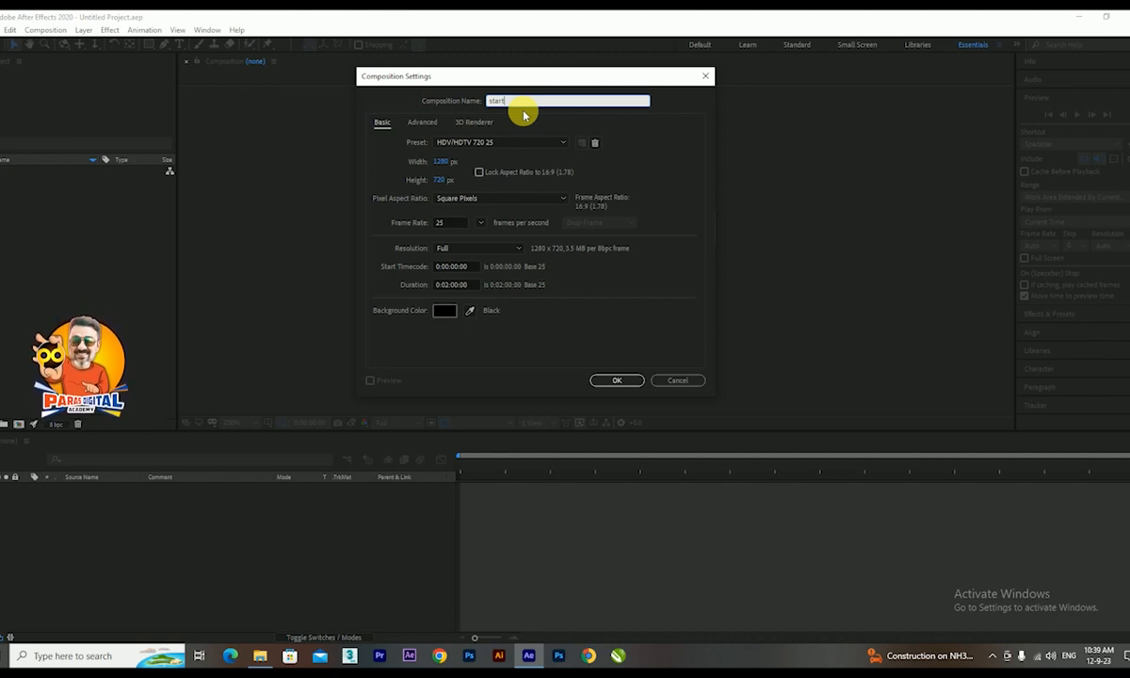
double_click(493, 101)
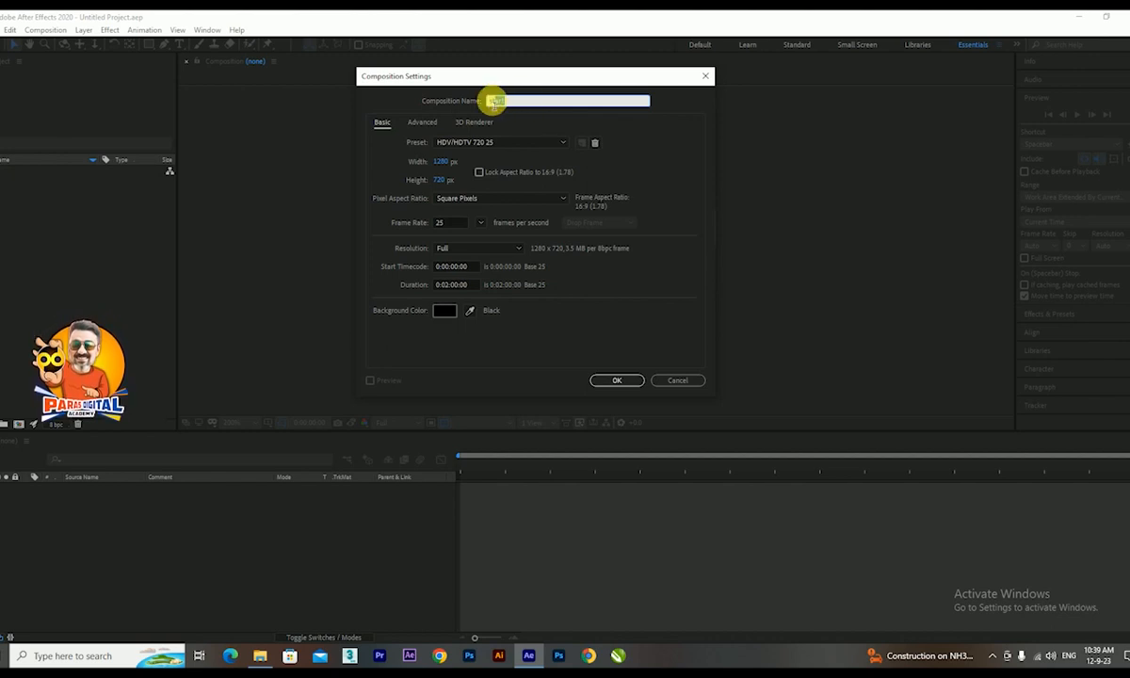
left_click(468, 142)
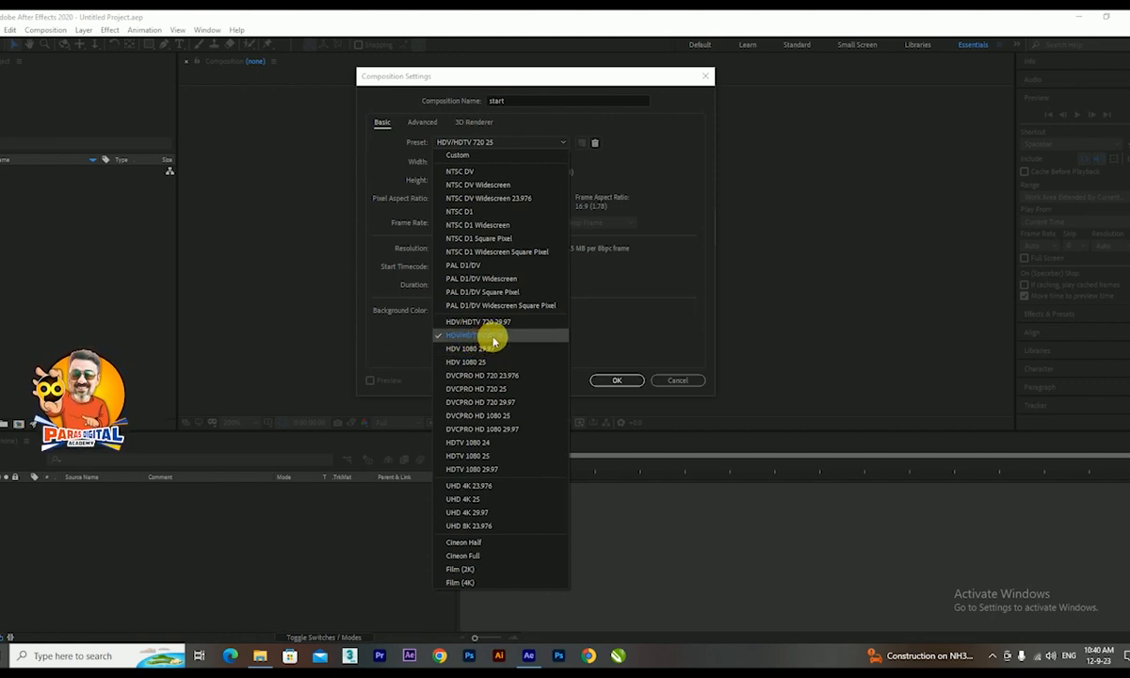
left_click(493, 341)
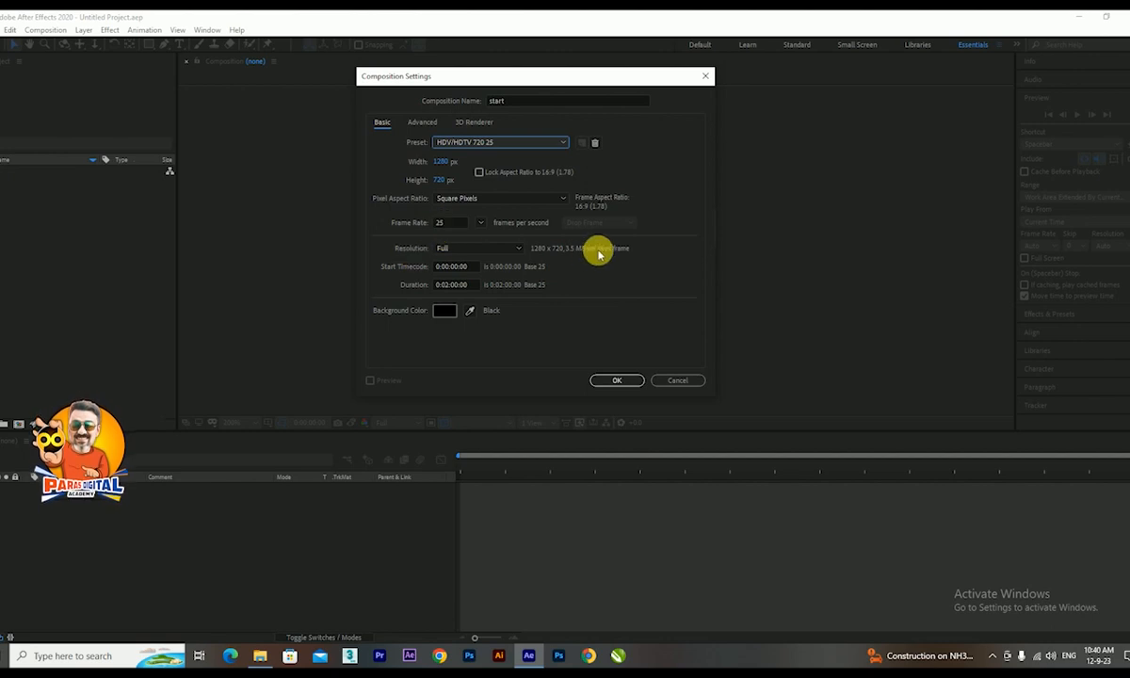
Set the new composition's duration to 0:00:10:00
left_click(473, 288)
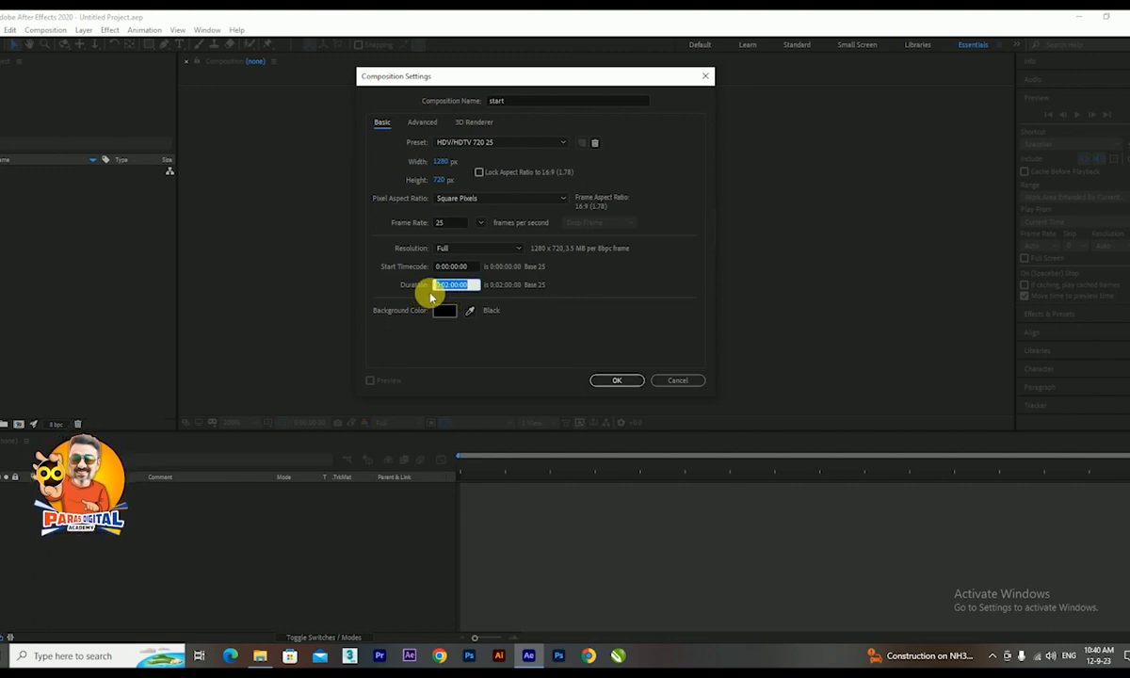
type("10")
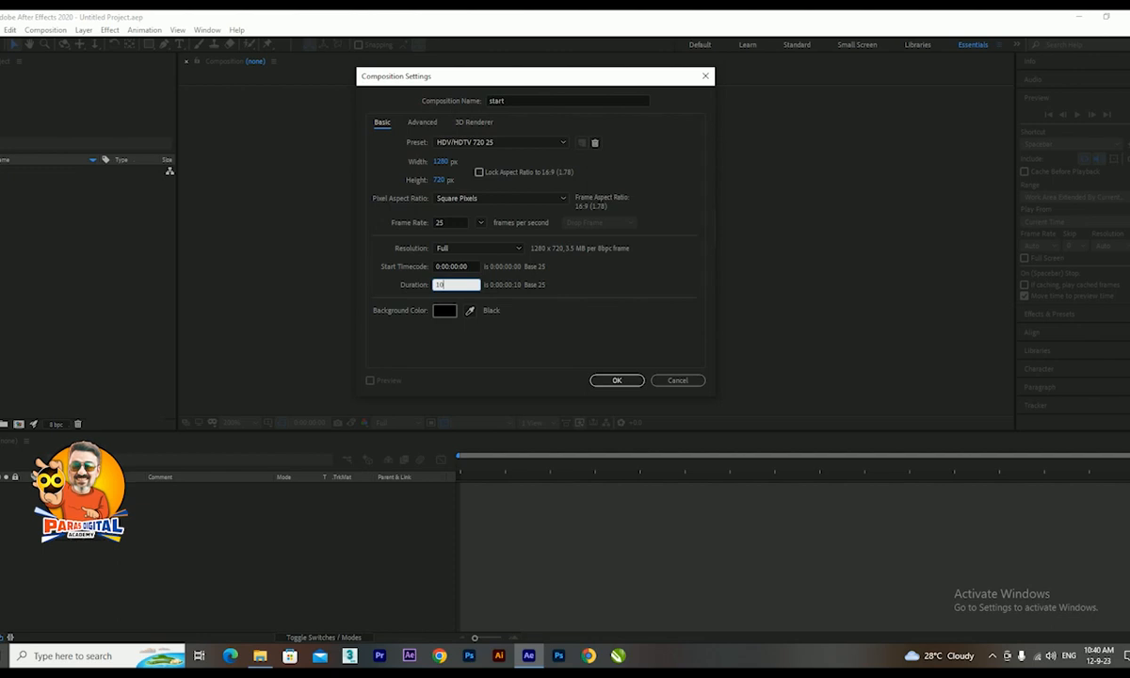
left_click(459, 226)
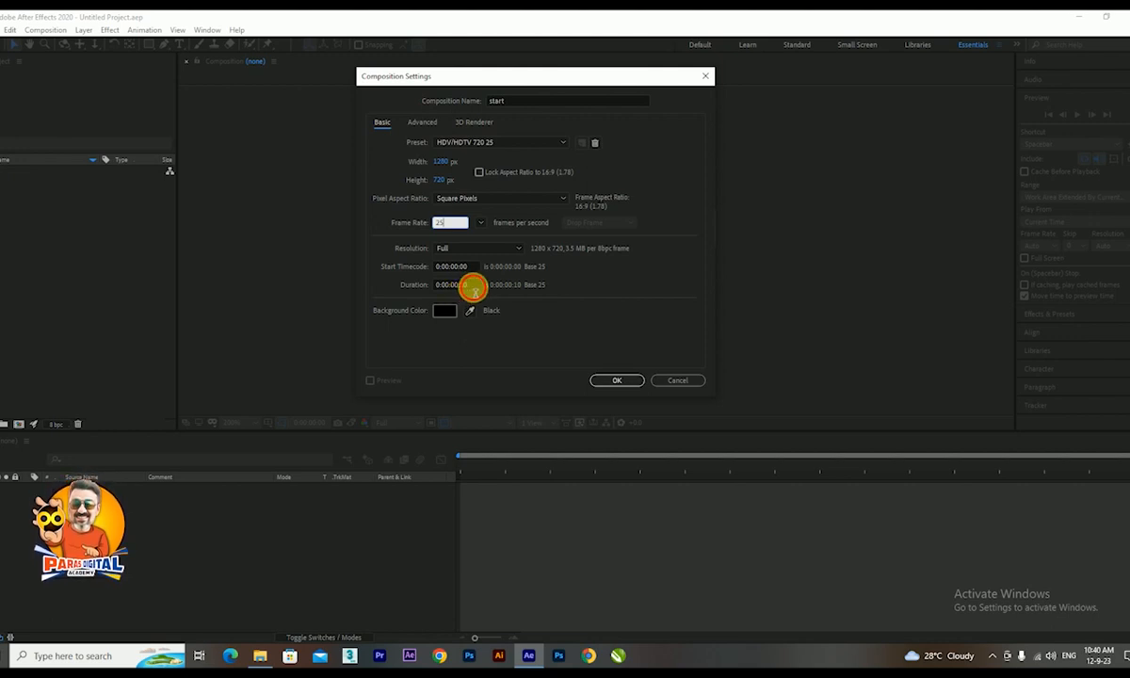
left_click(436, 288)
type("1")
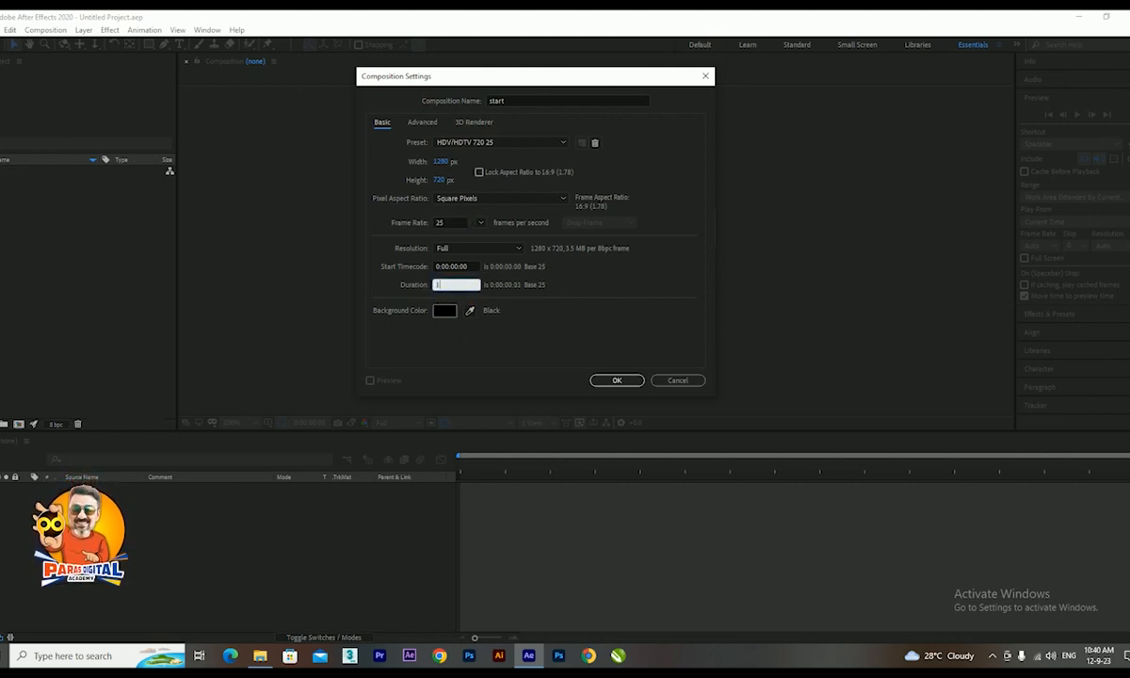
type("0")
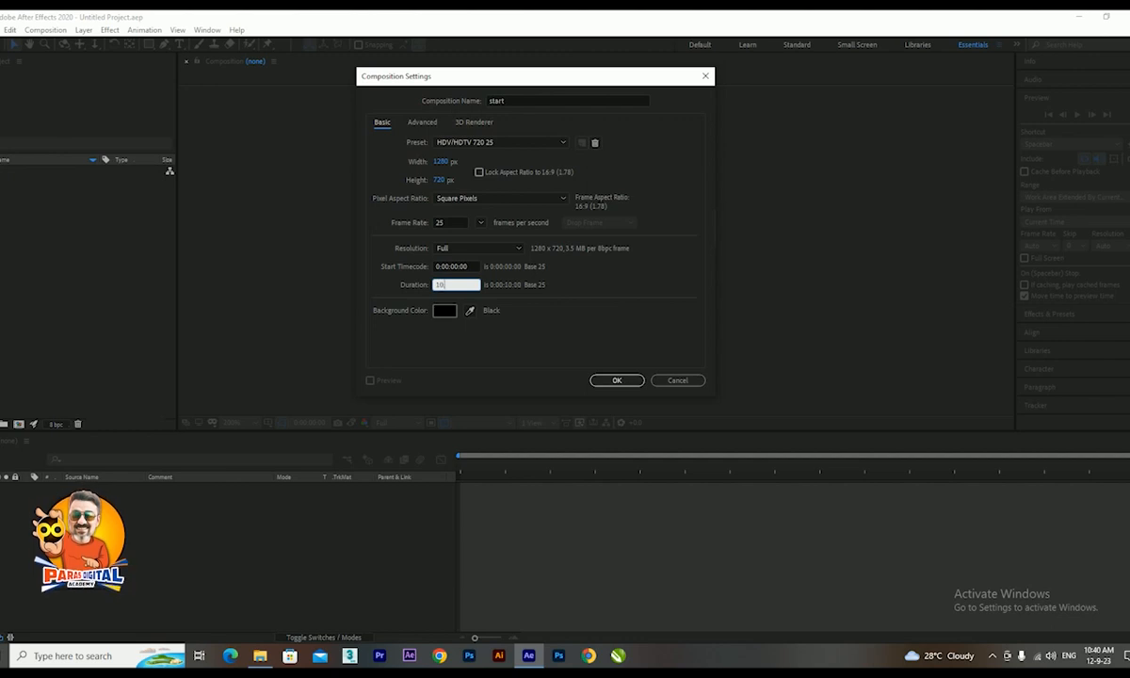
left_click(463, 265)
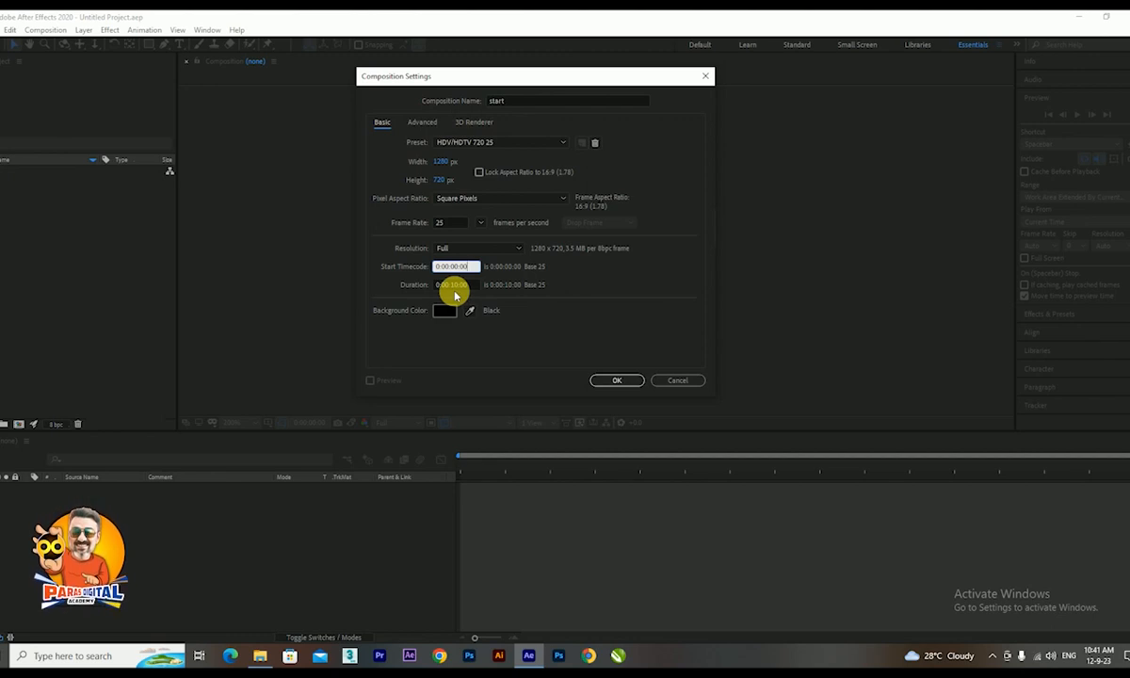
Set the composition's duration to 0:10:00:00
left_click(449, 286)
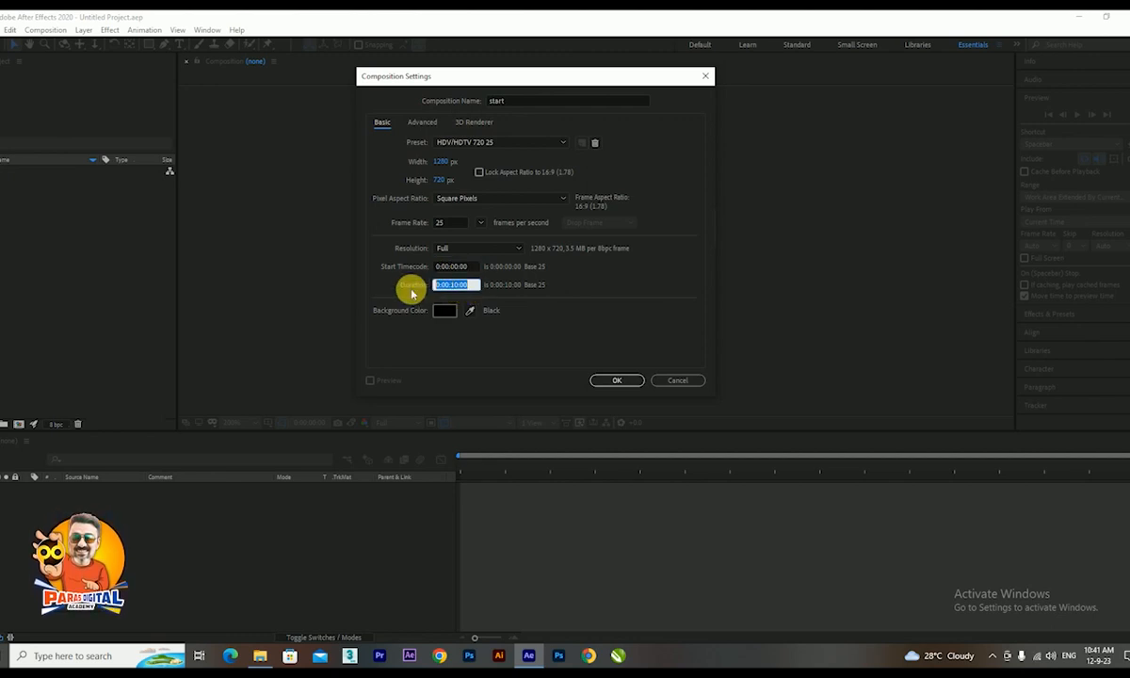
type("10.")
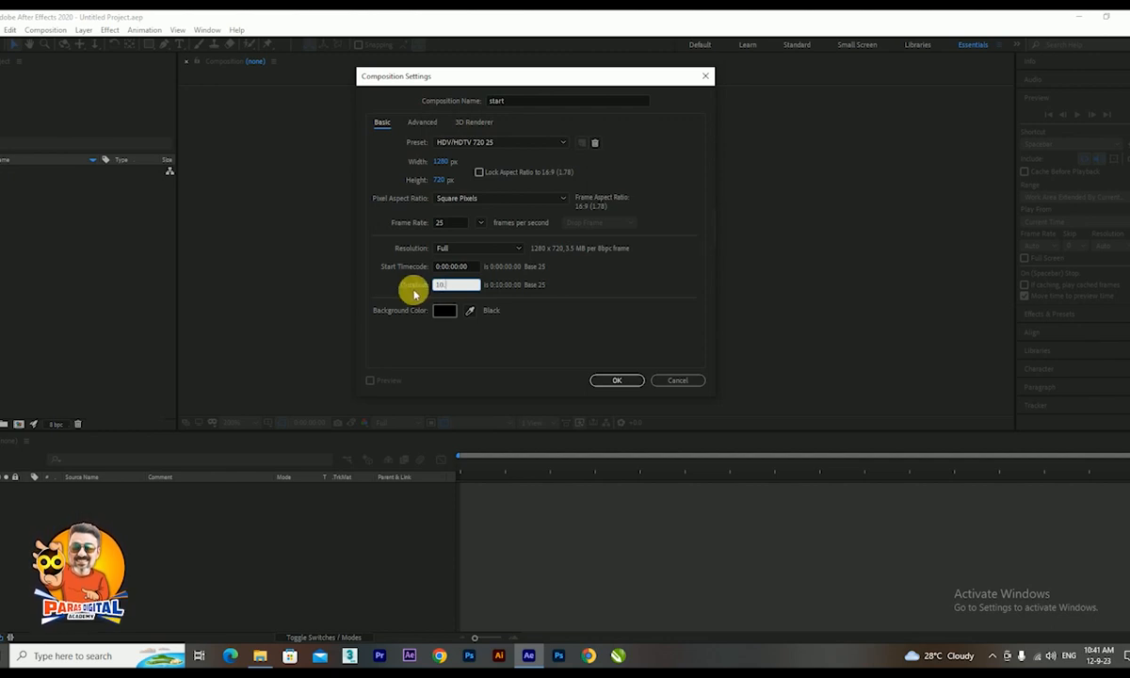
left_click(457, 268)
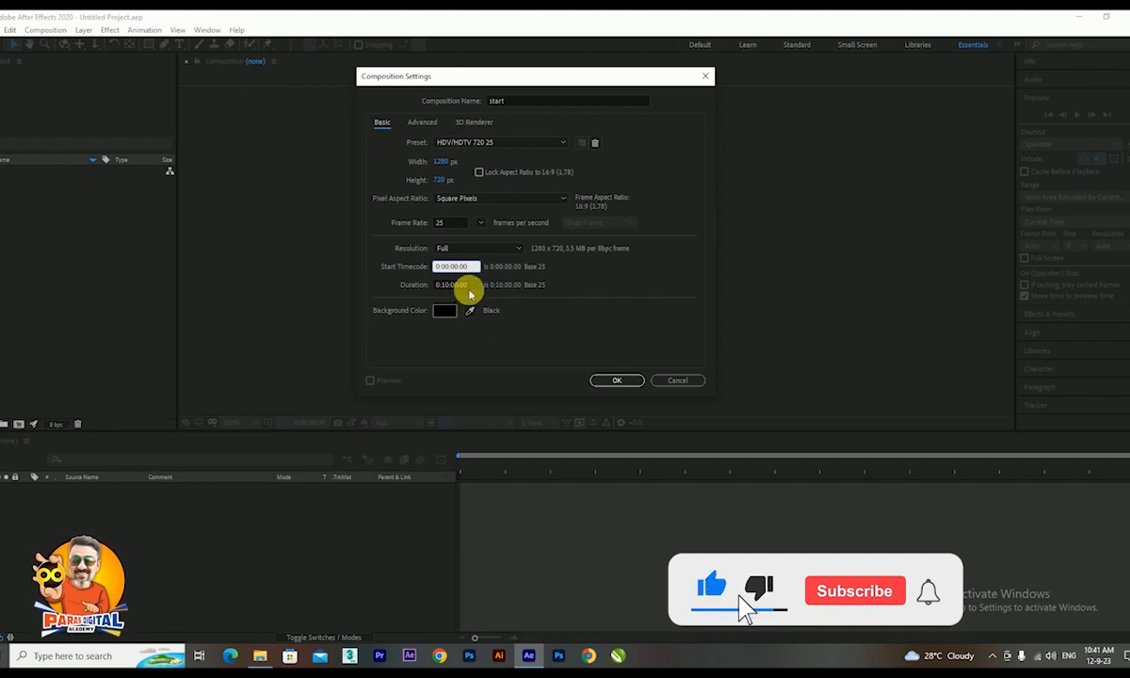
Create the composition with a duration of 3:00:00:00 and a start timecode of 0:00:10:00
left_click(457, 285)
type("10.")
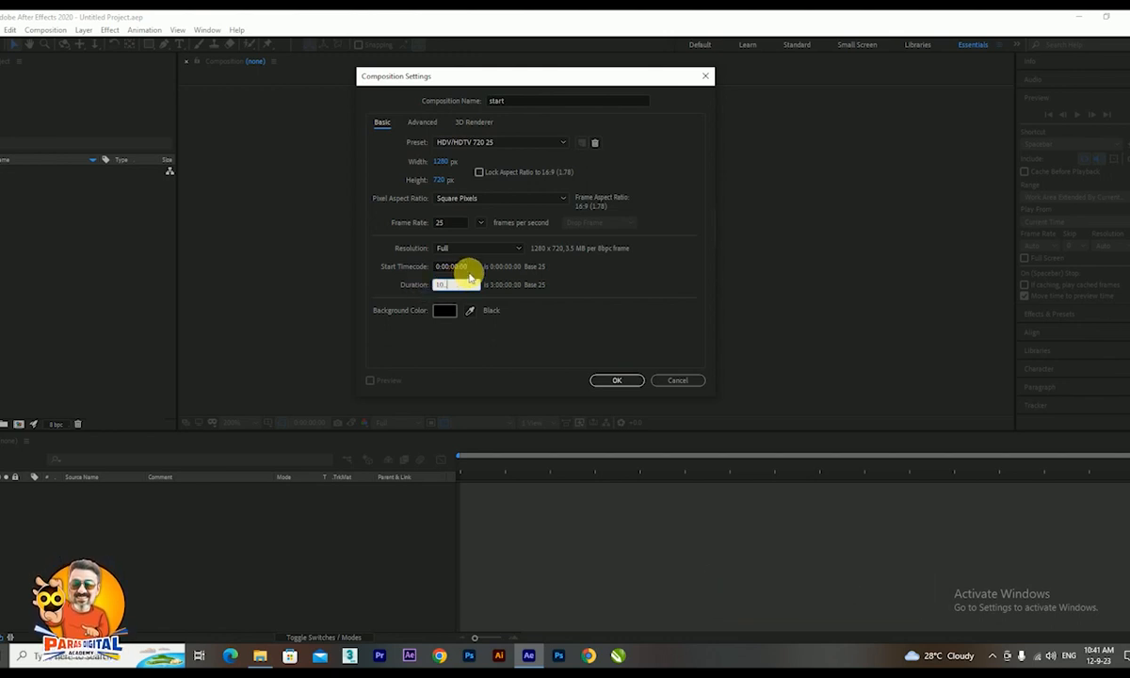
left_click(461, 267)
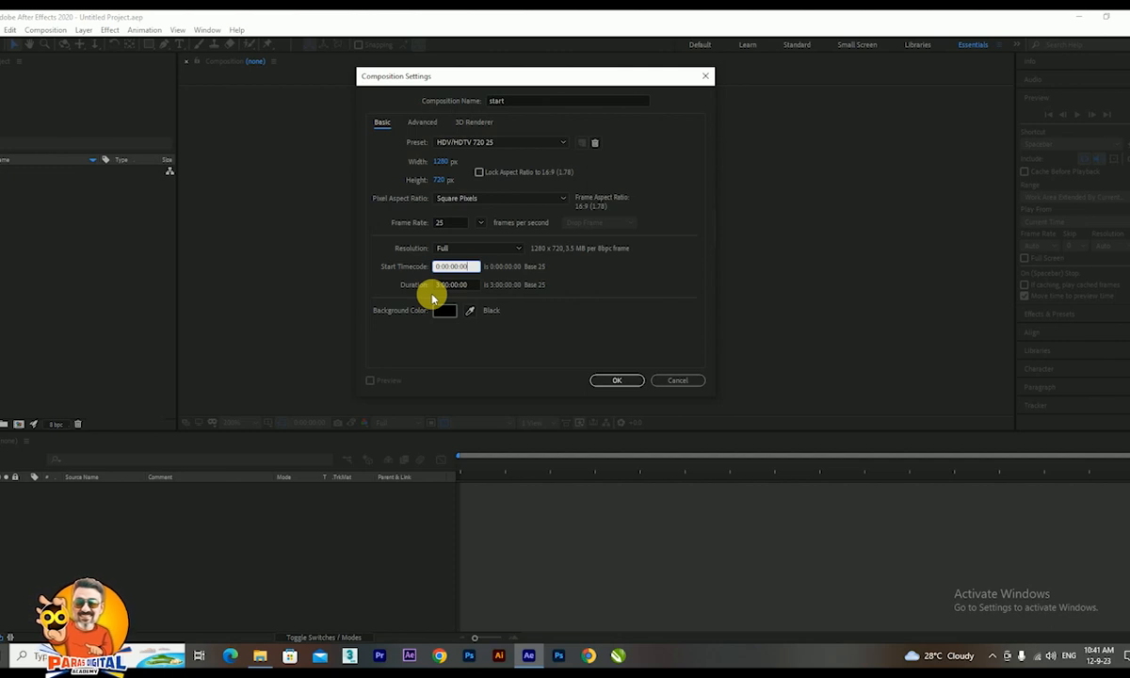
left_click_drag(478, 268, 406, 277)
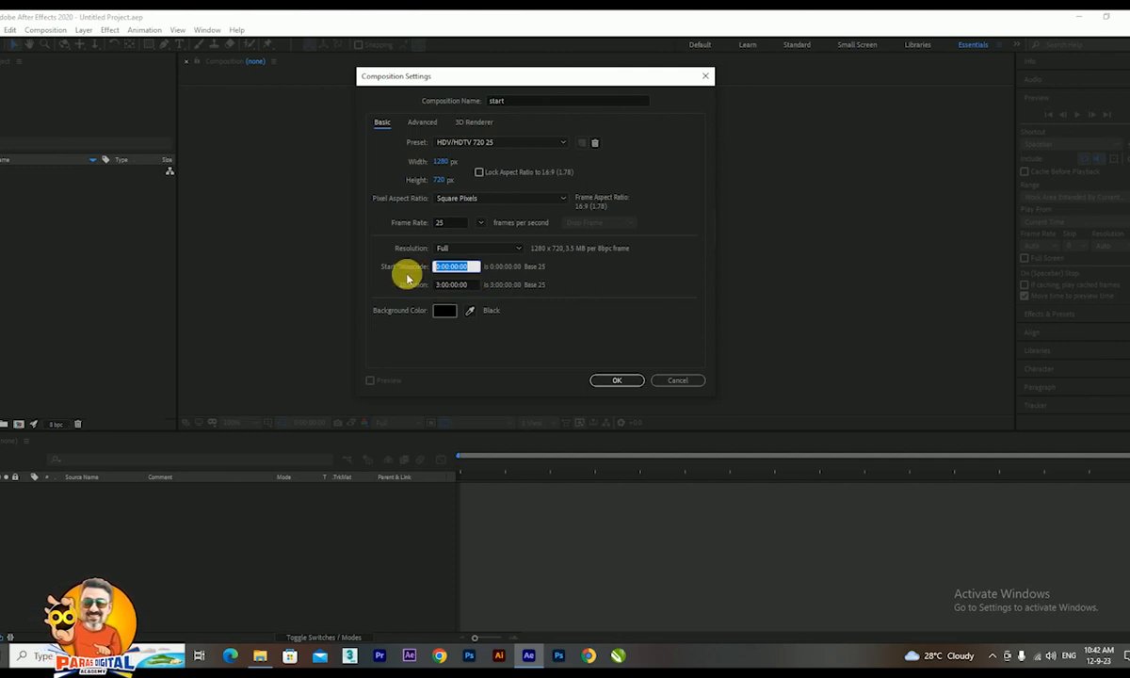
type("10")
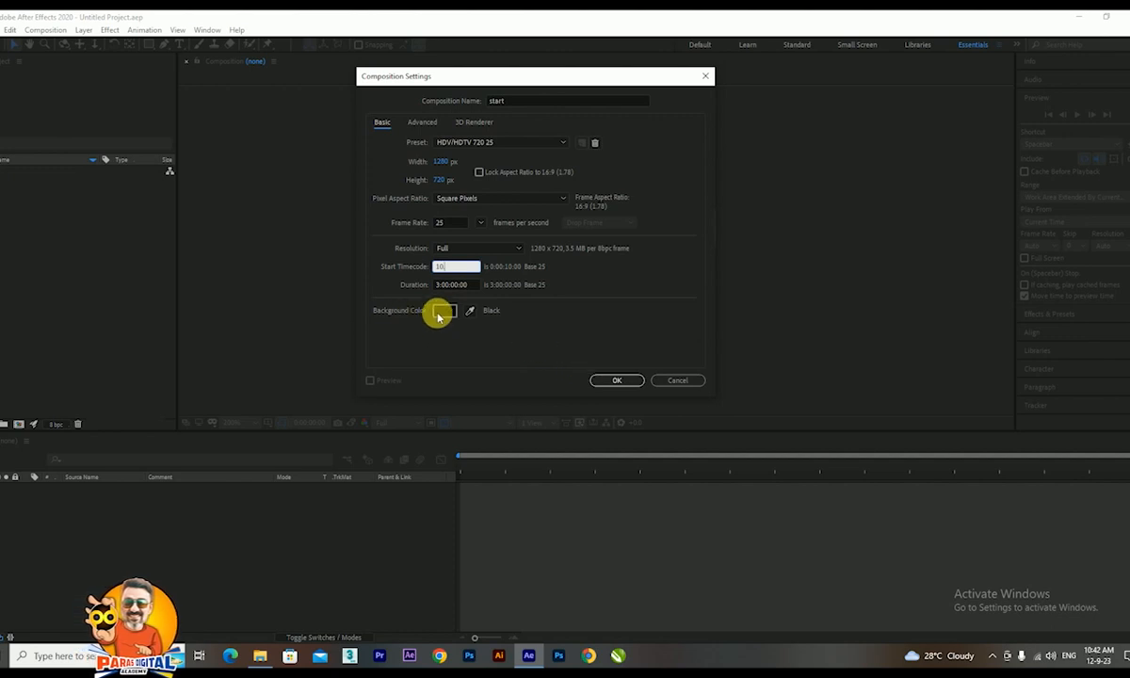
left_click(605, 380)
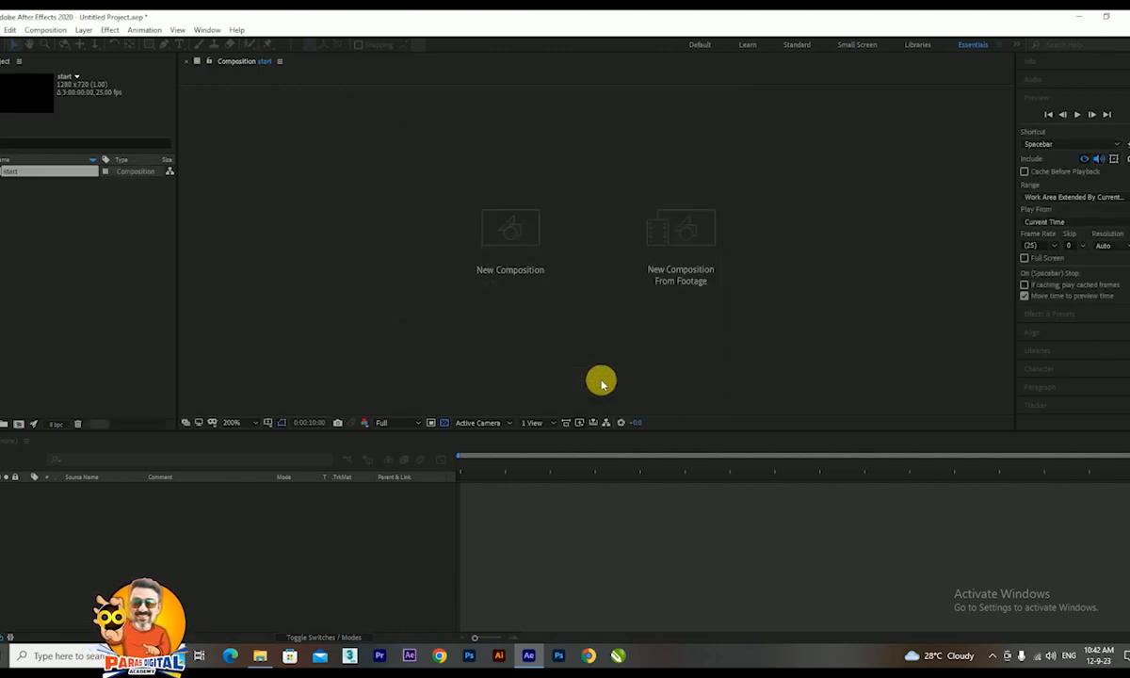
Turn off the transparency grid so the composition shows its black background, and collapse the Preview settings
scroll(498, 266, "down", 6)
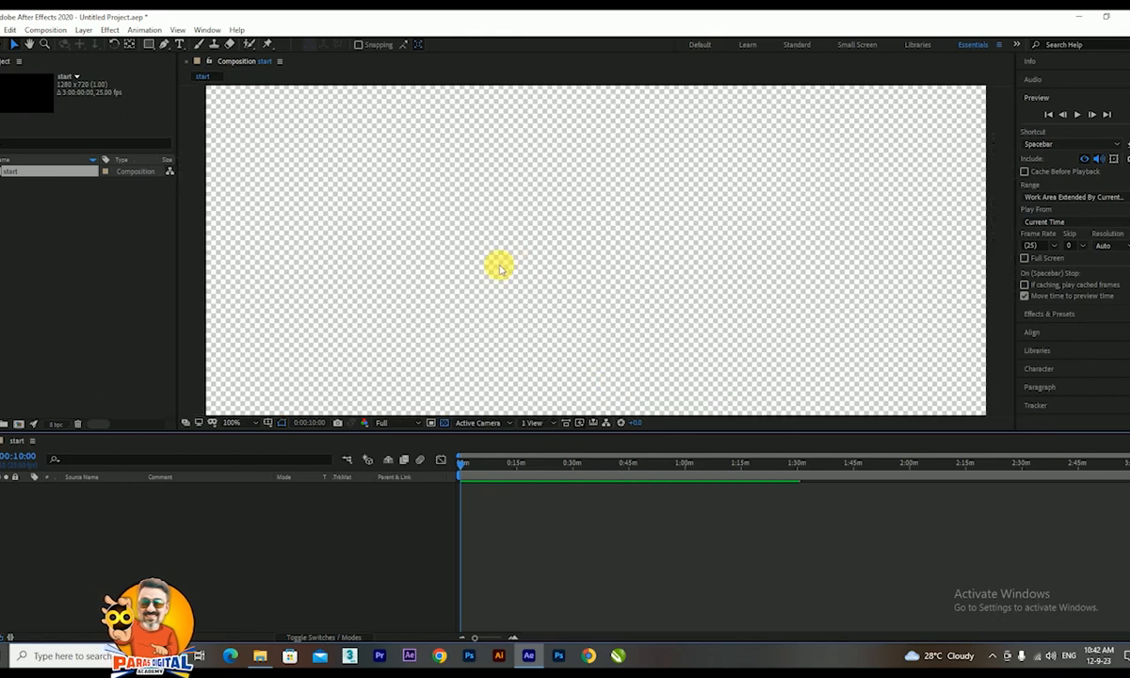
key("period")
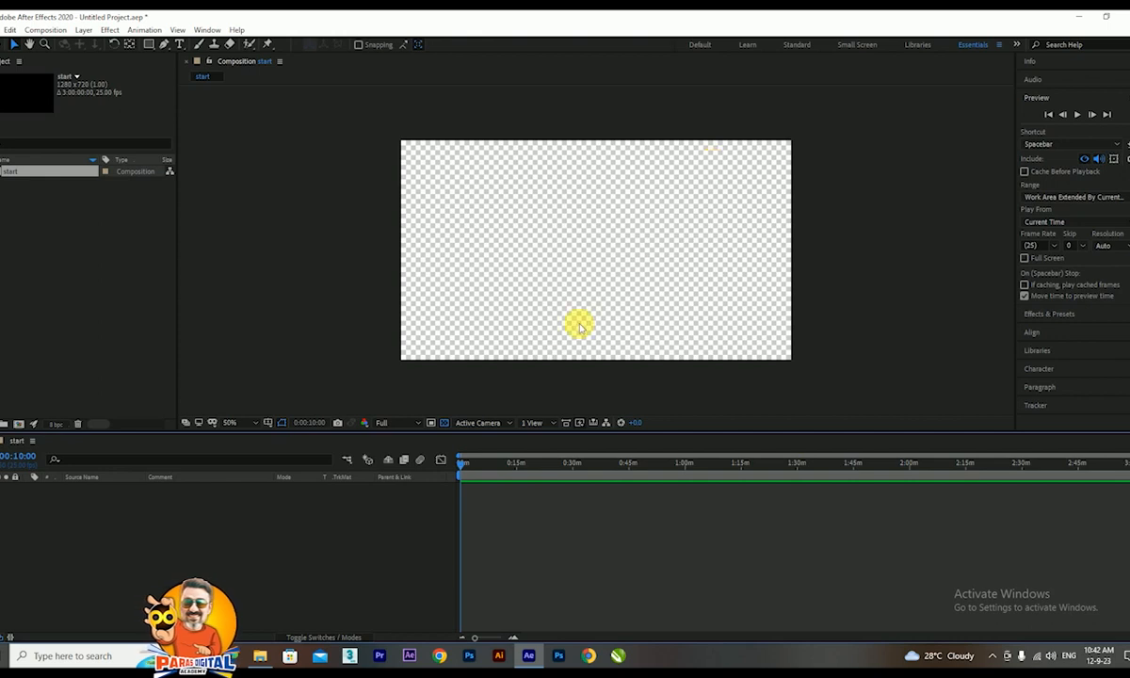
left_click(443, 422)
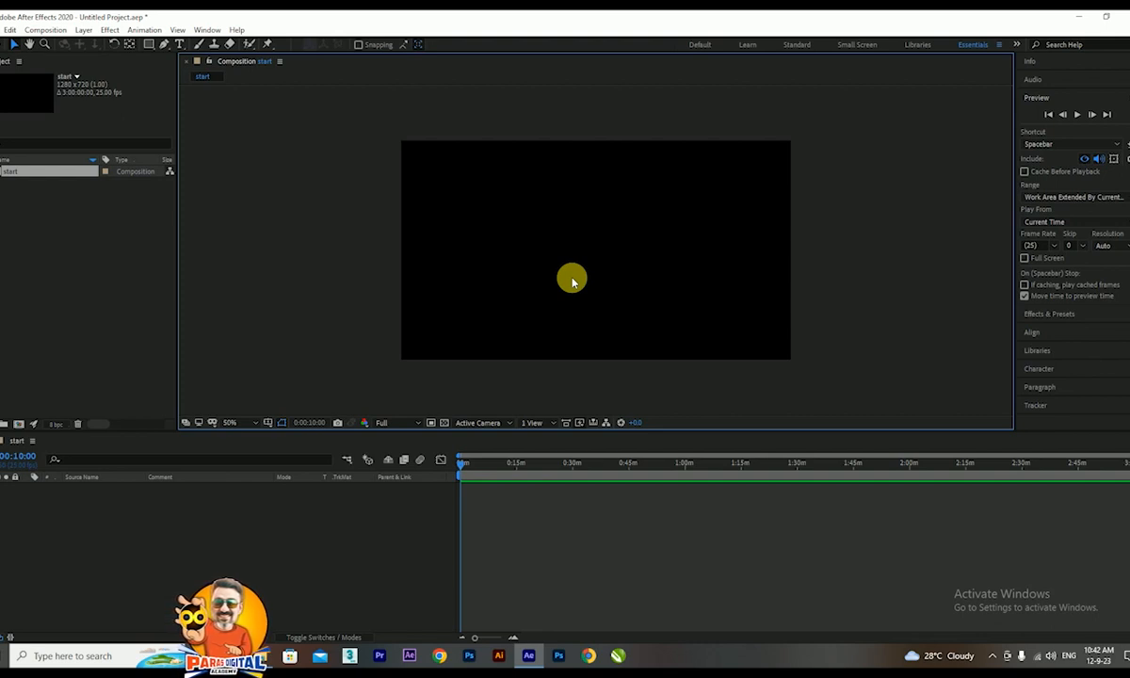
left_click(443, 424)
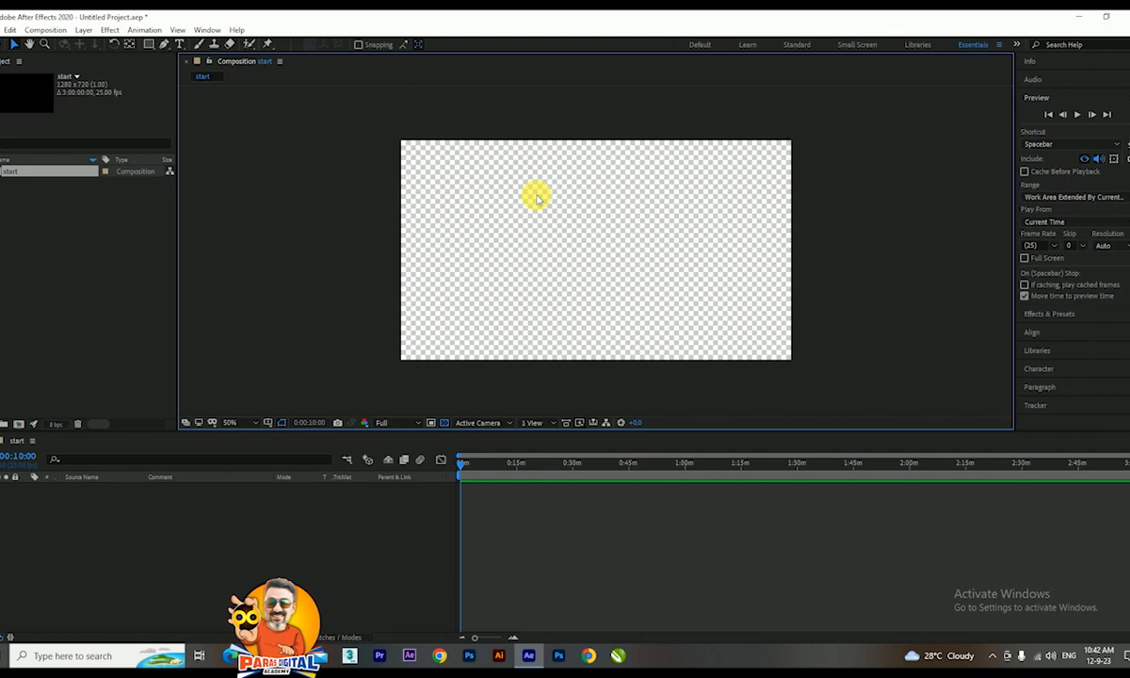
left_click(442, 423)
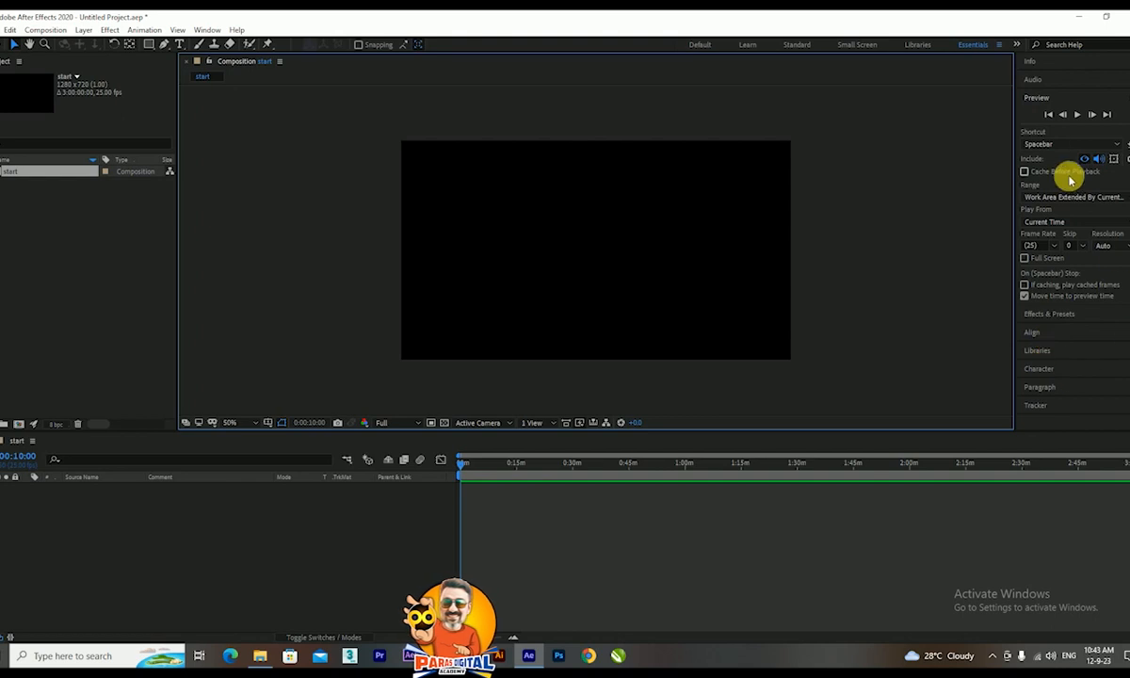
left_click(1031, 101)
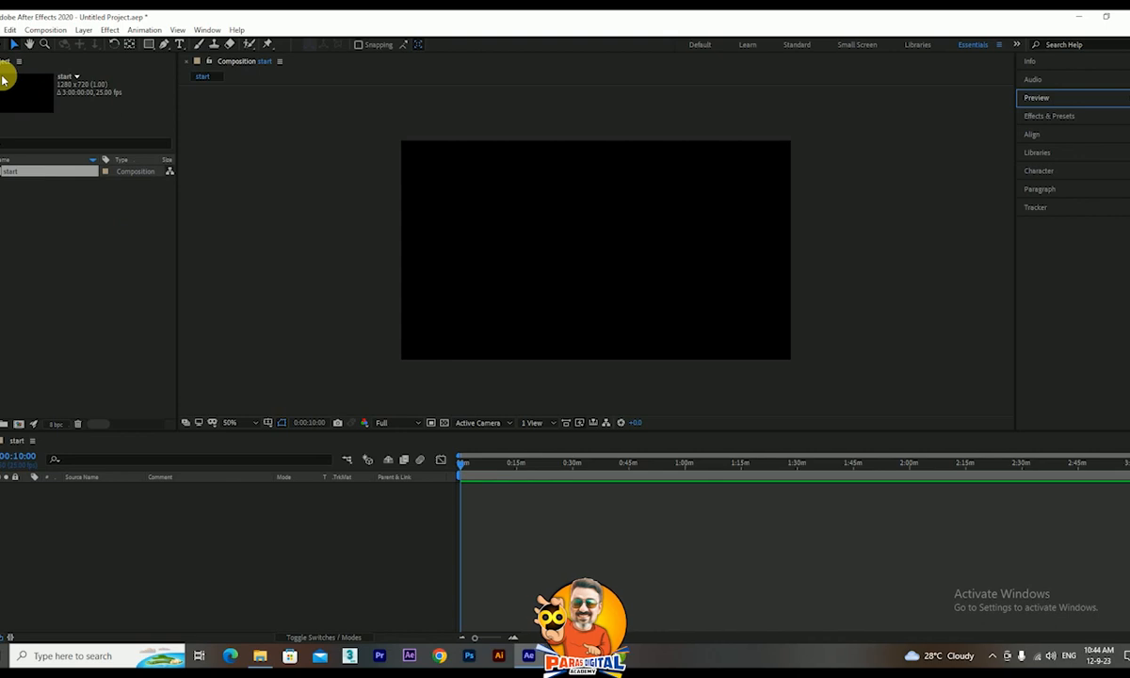
Import train.png from the paras (E:) drive and add it as a layer to the start composition
double_click(53, 231)
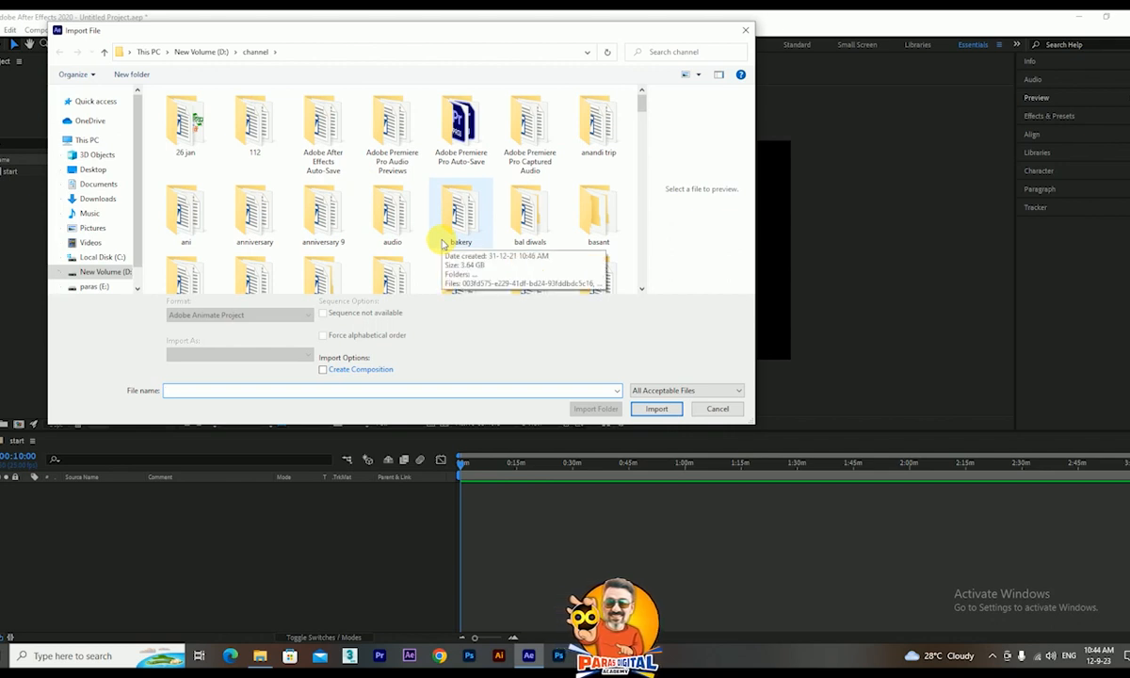
left_click(83, 137)
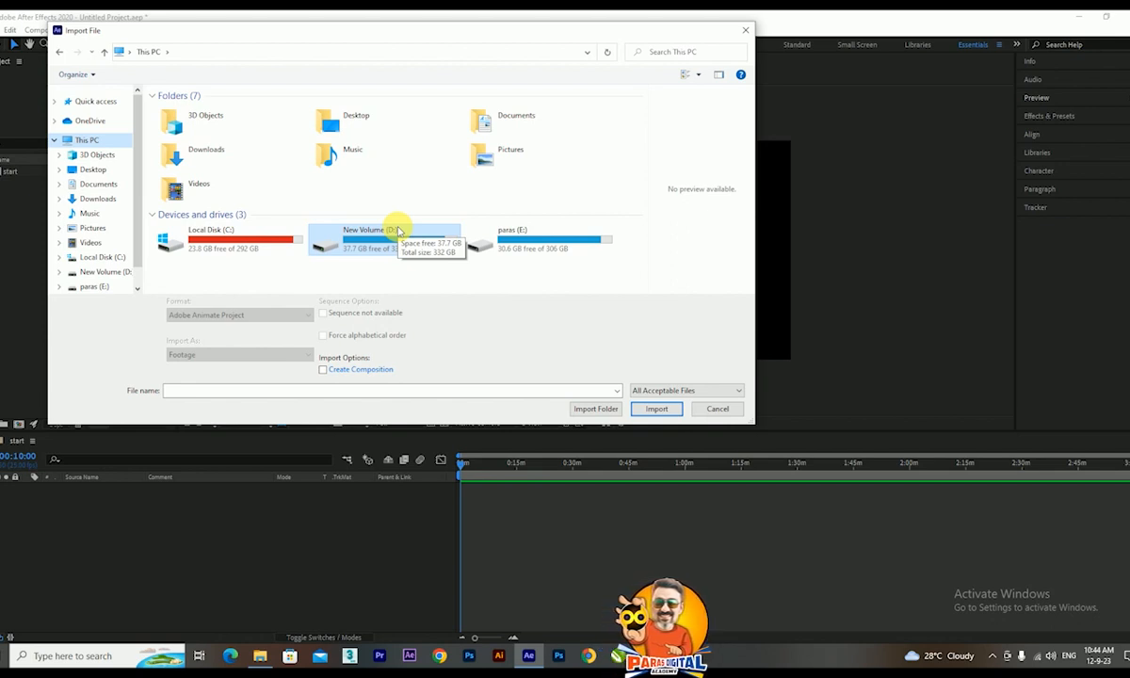
double_click(537, 254)
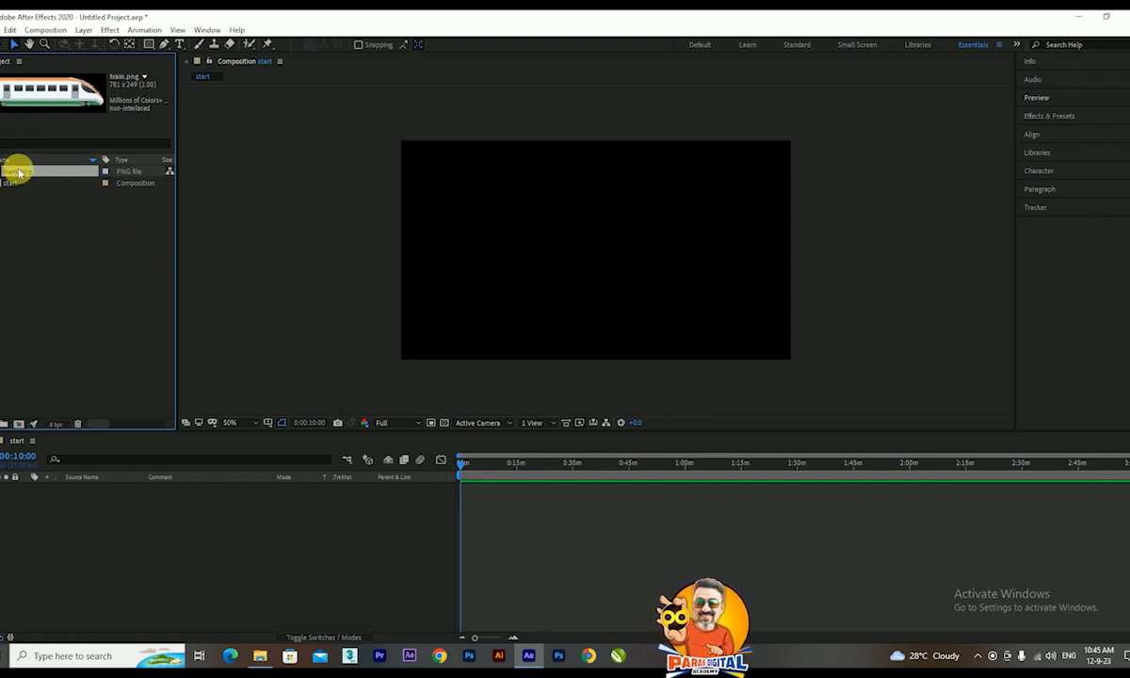
left_click_drag(19, 172, 101, 538)
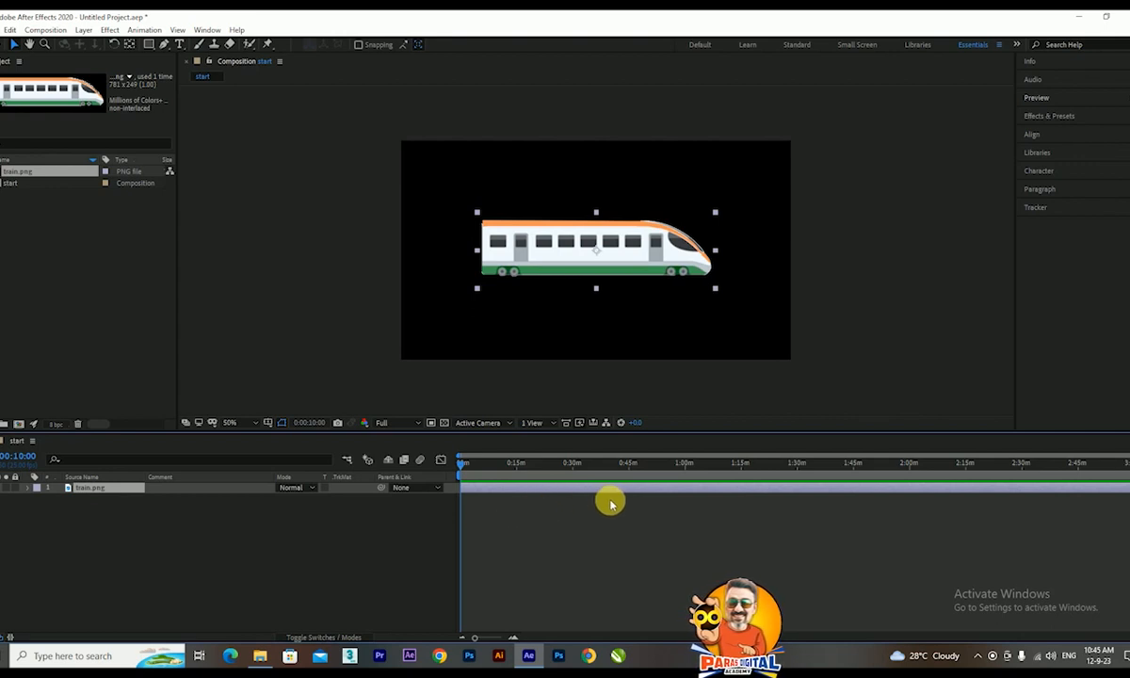
Move the train slightly below the frame's centre, to about 632, 388, and expand the layer's Transform properties
left_click_drag(593, 247, 645, 263)
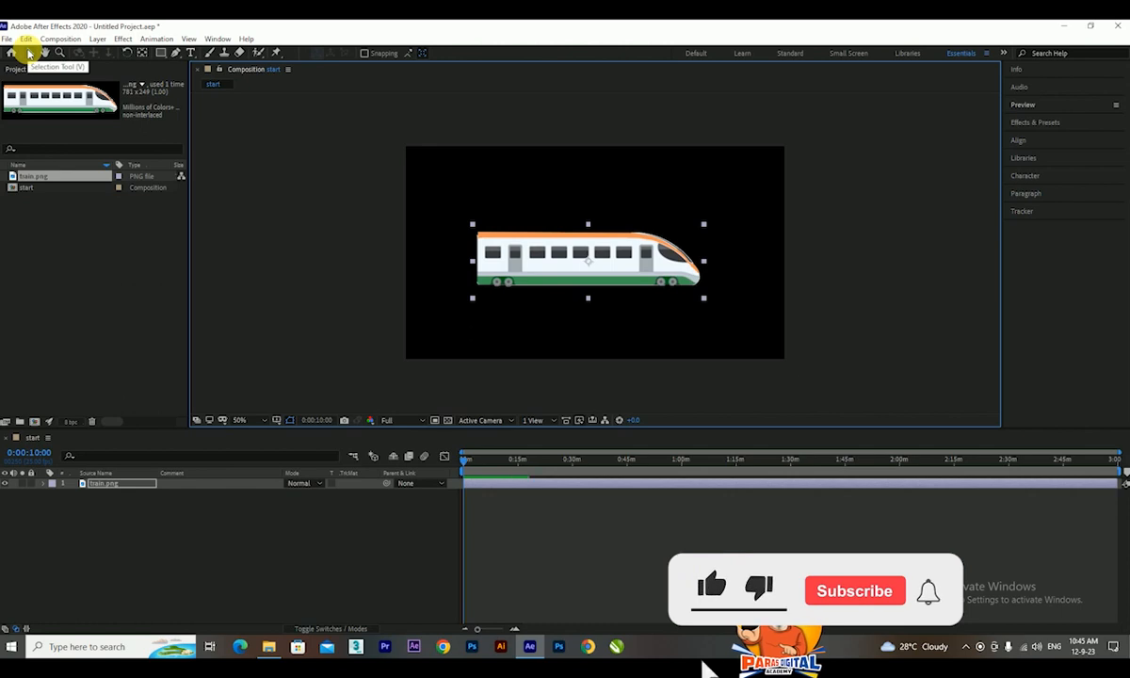
left_click_drag(549, 272, 565, 275)
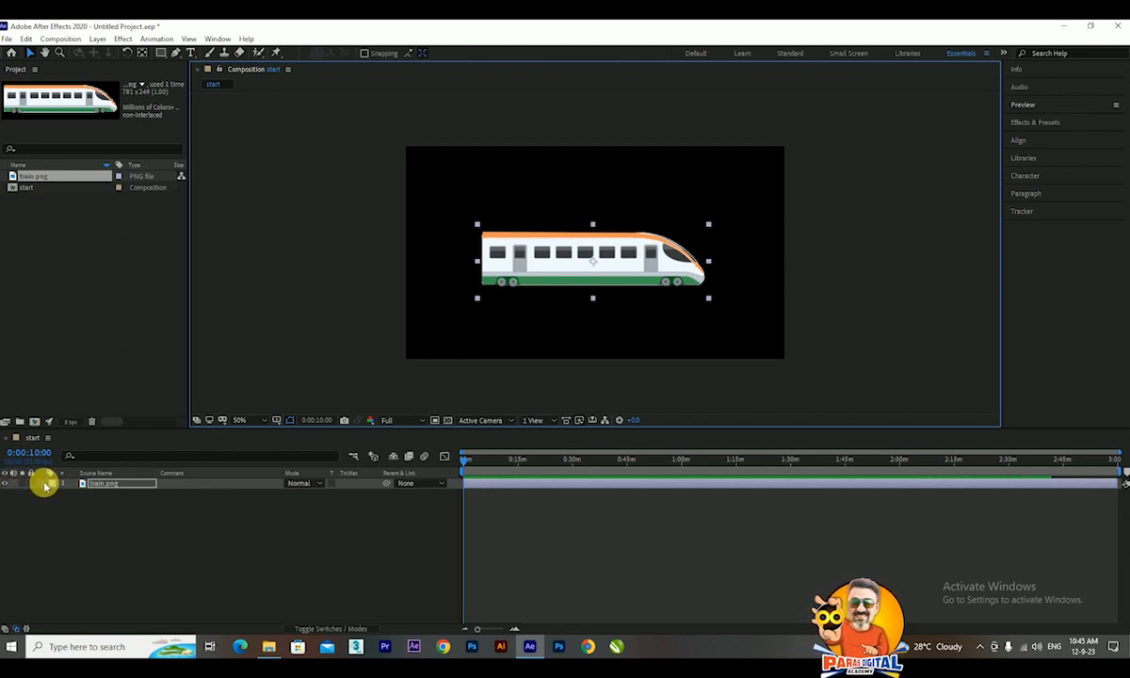
left_click(44, 484)
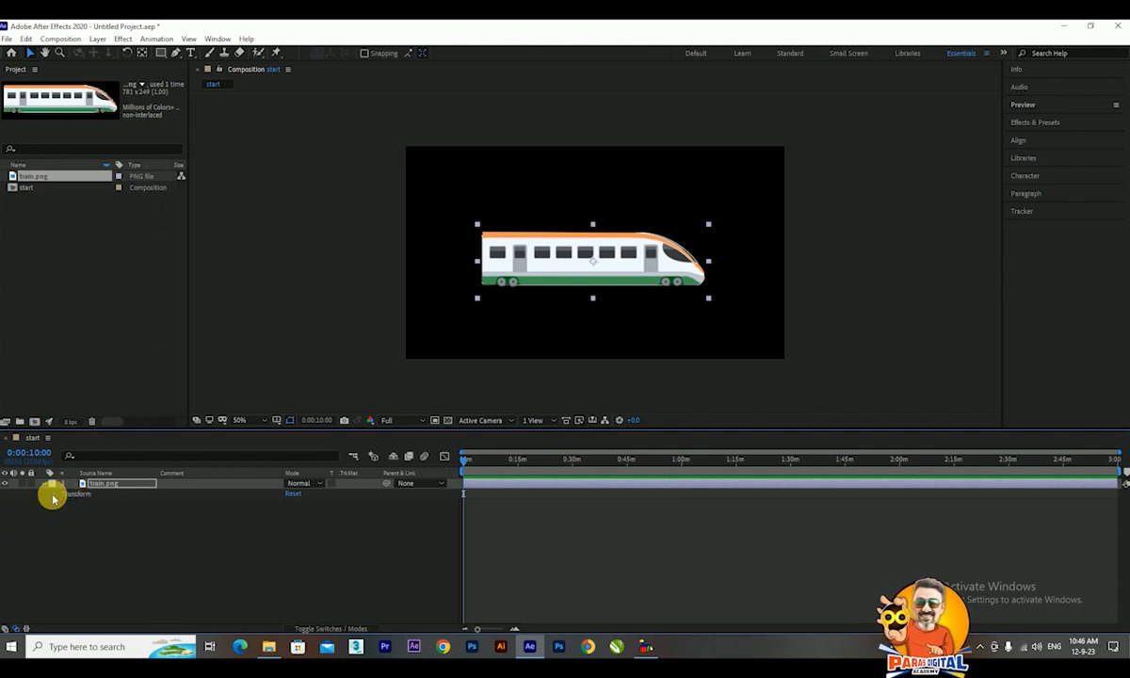
left_click(58, 494)
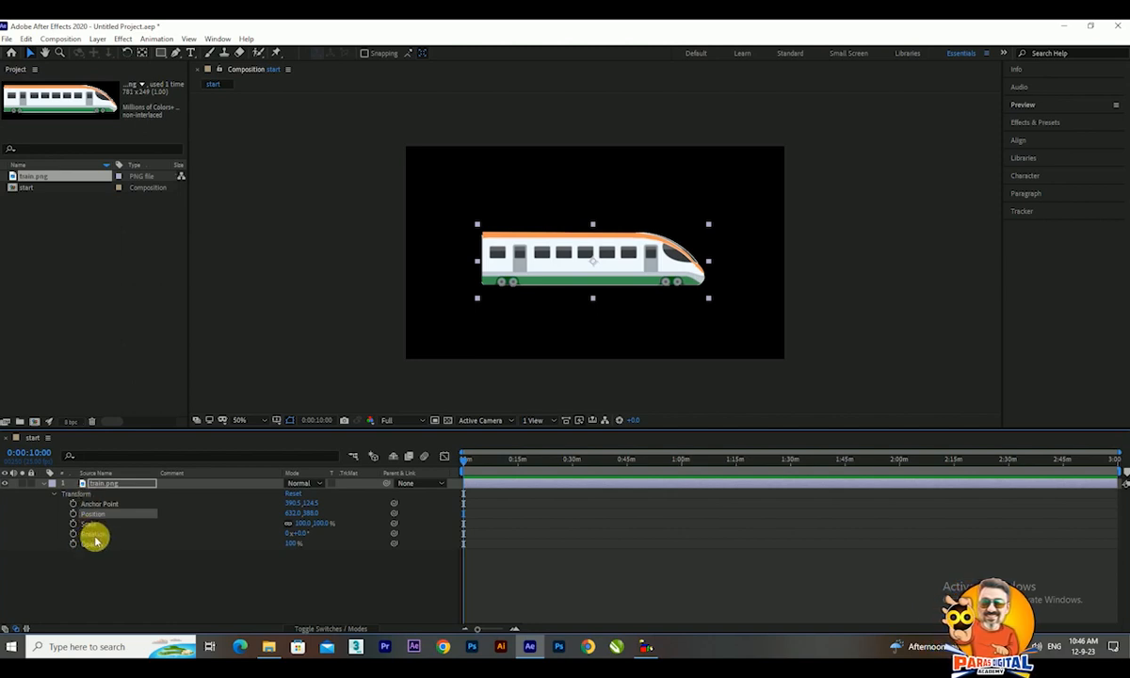
Try different position, scale and opacity values on the train layer
left_click(91, 524)
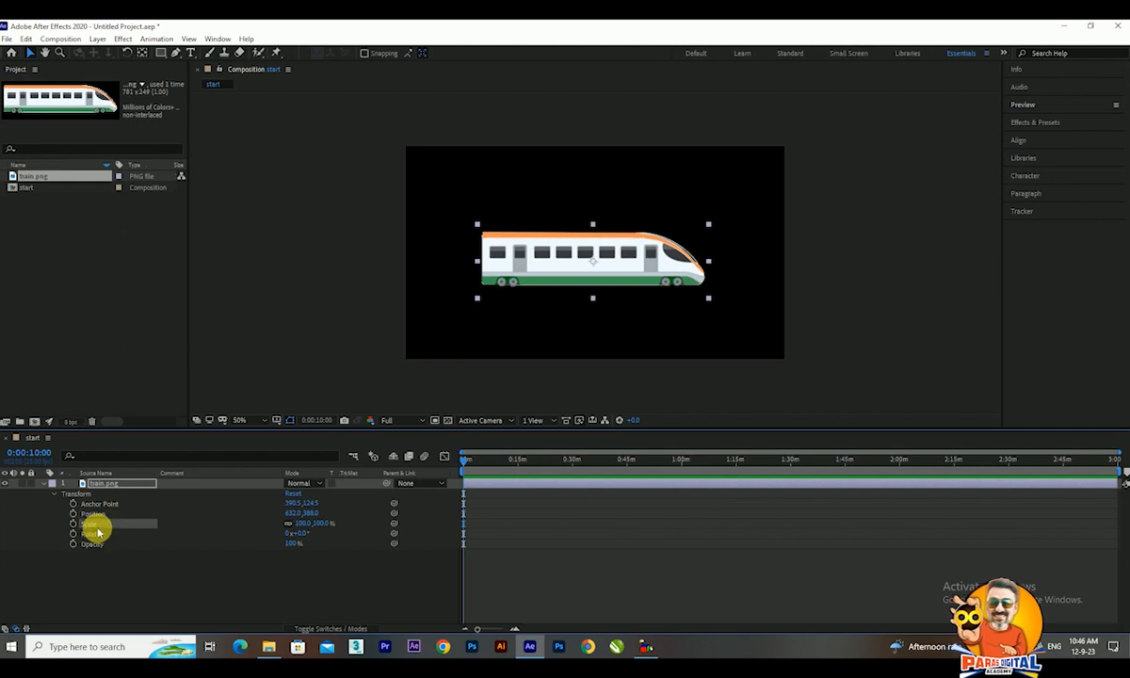
left_click_drag(302, 513, 526, 543)
key("ctrl+z")
mouse_move(294, 545)
left_mouse_down()
mouse_move(227, 546)
mouse_move(324, 550)
mouse_move(297, 524)
left_mouse_up()
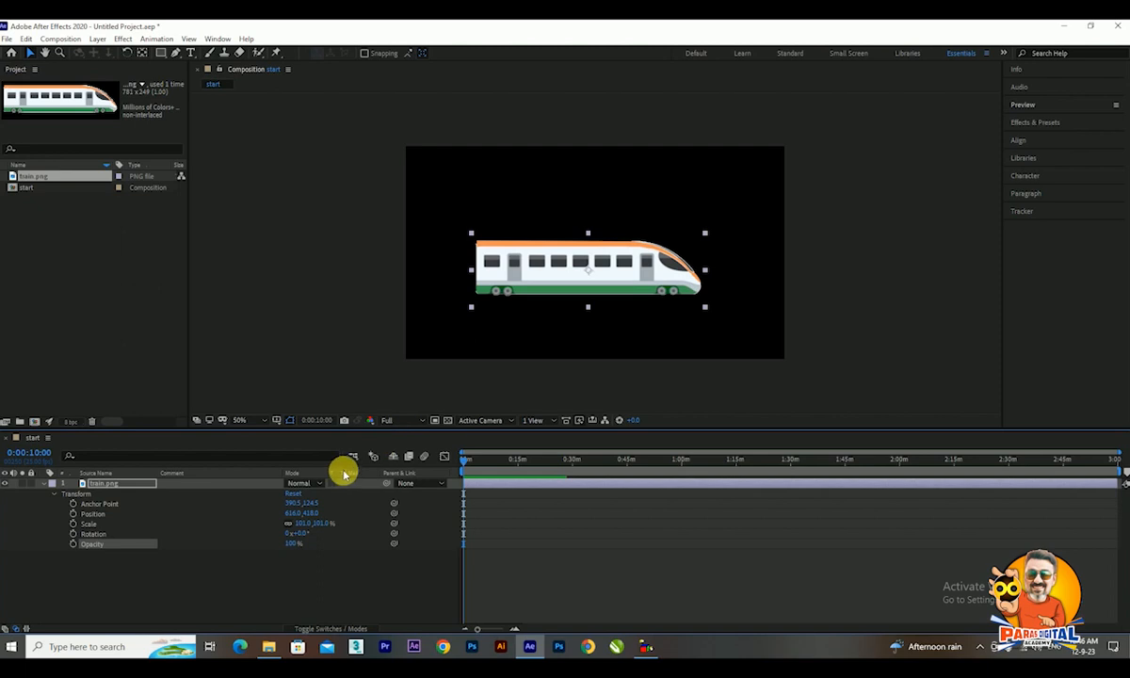
Try shifting the train's anchor point to its nose at about 748.5, 124.5 and rotating the layer to -57°
left_click_drag(298, 506, 492, 498)
left_click_drag(538, 286, 682, 290)
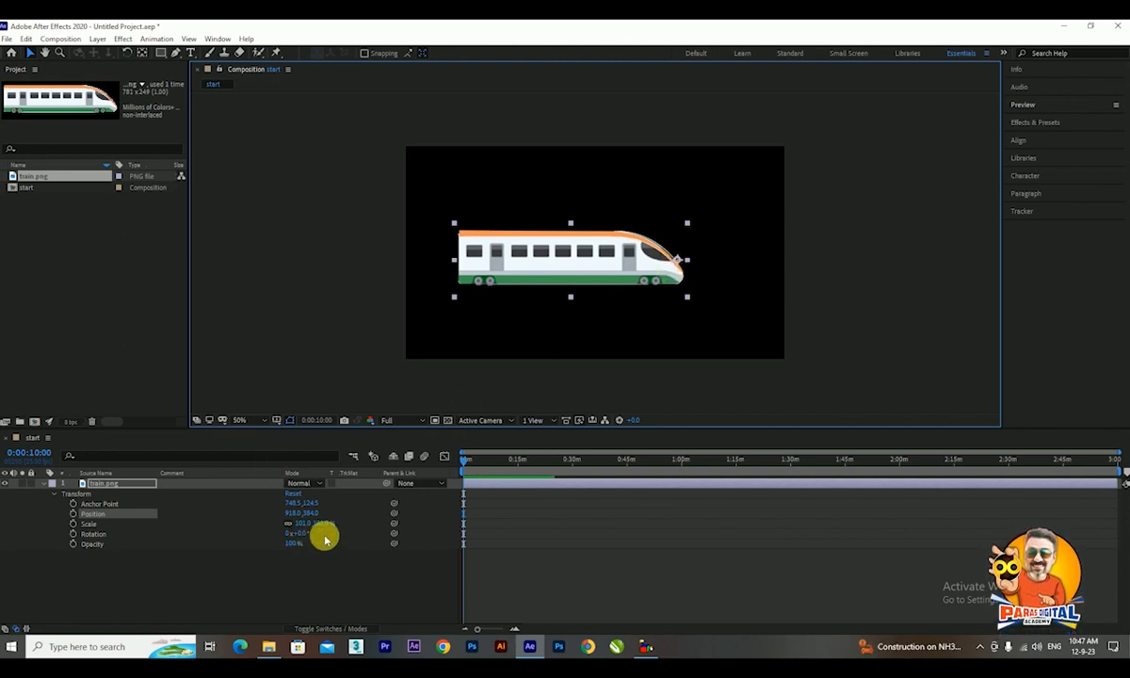
left_click_drag(302, 533, 265, 533)
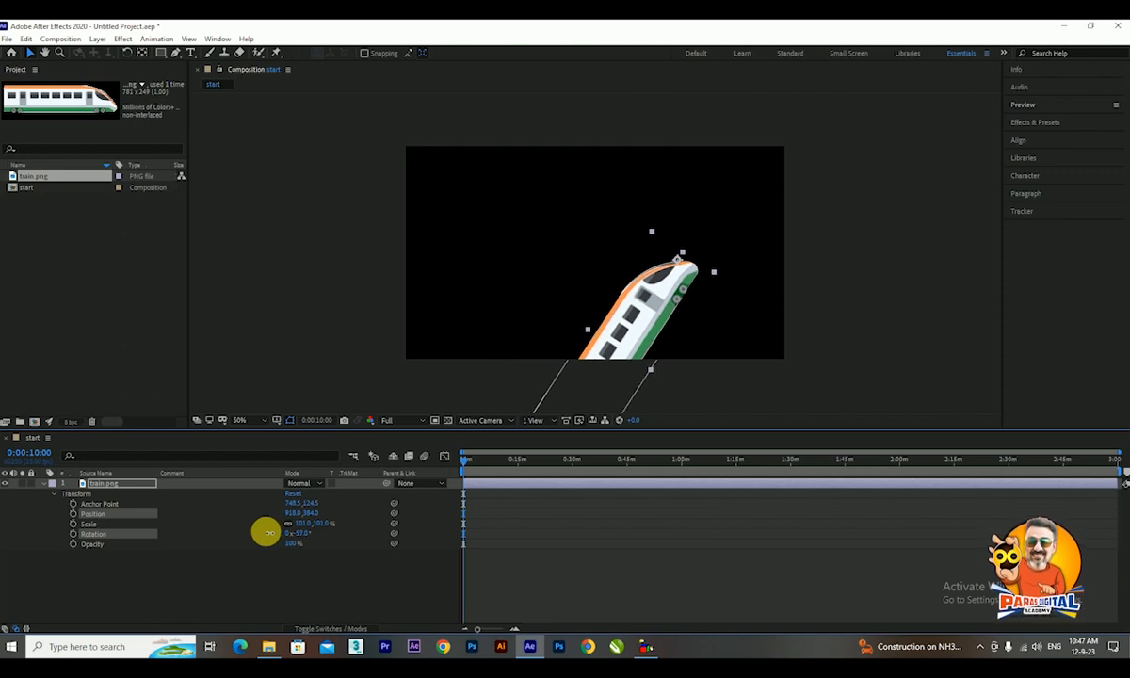
Reset the train layer's Transform properties to their defaults and collapse the layer, leaving it selected
left_click(293, 494)
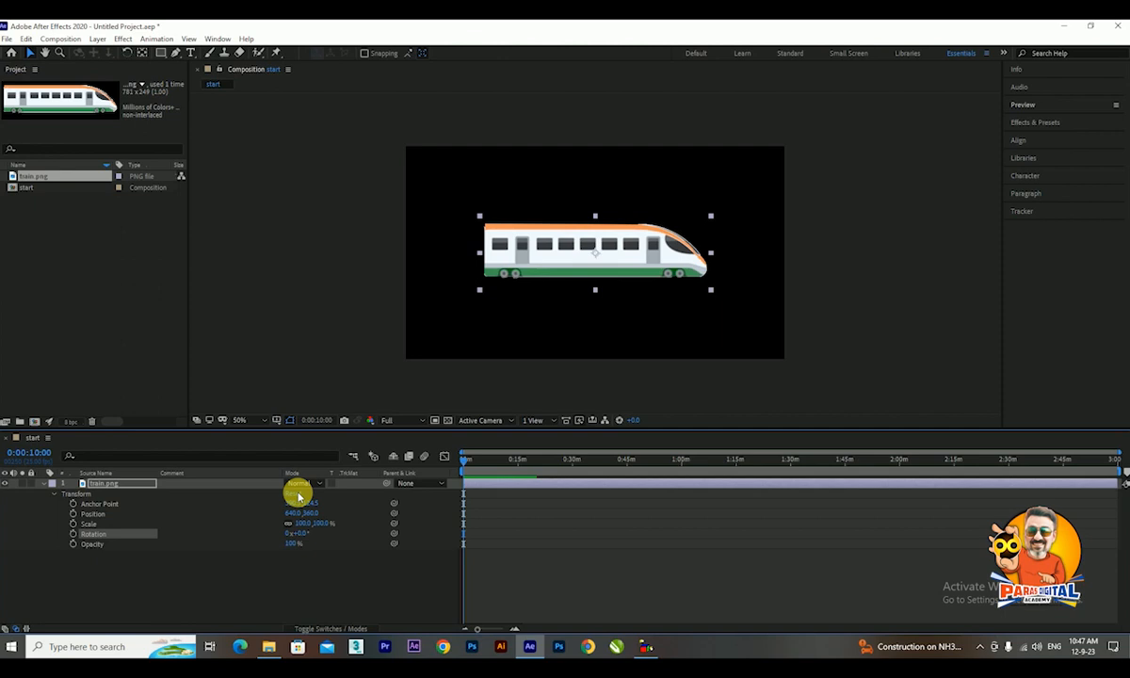
left_click(102, 524)
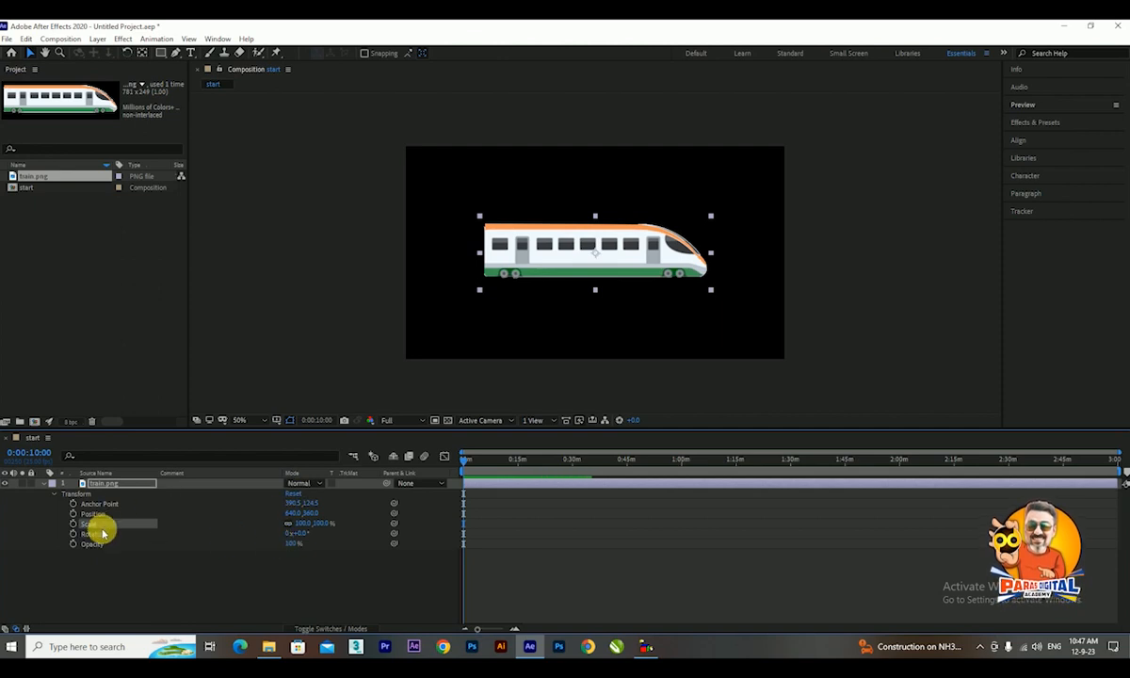
left_click(98, 505)
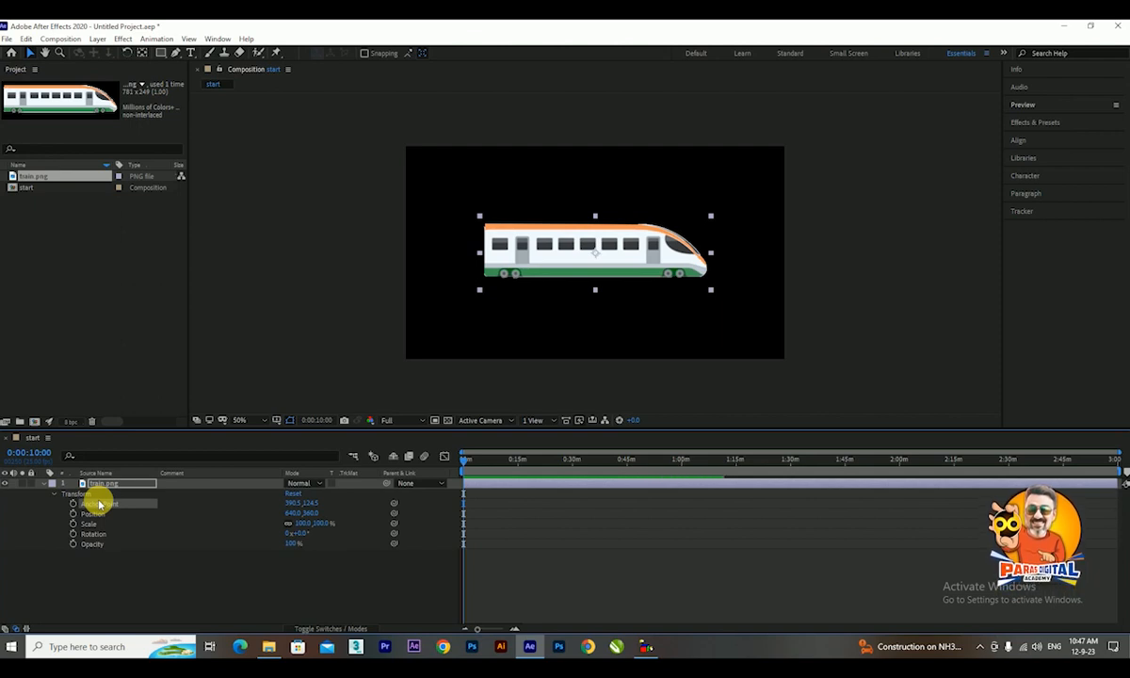
left_click(49, 483)
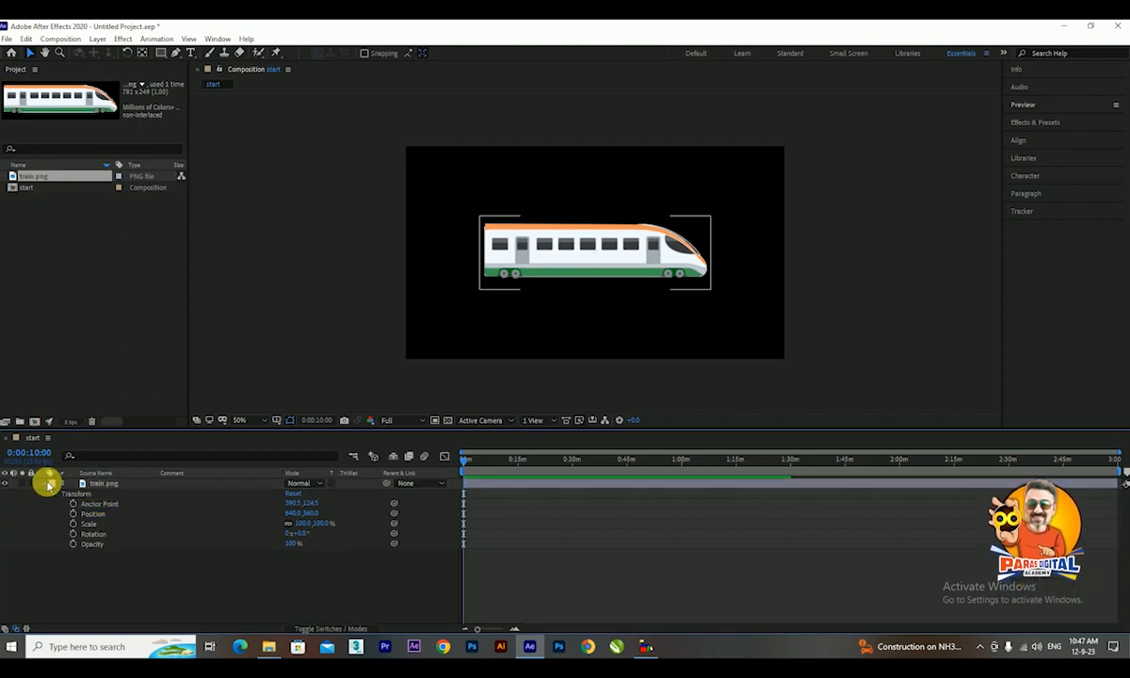
left_click(44, 483)
left_click(110, 484)
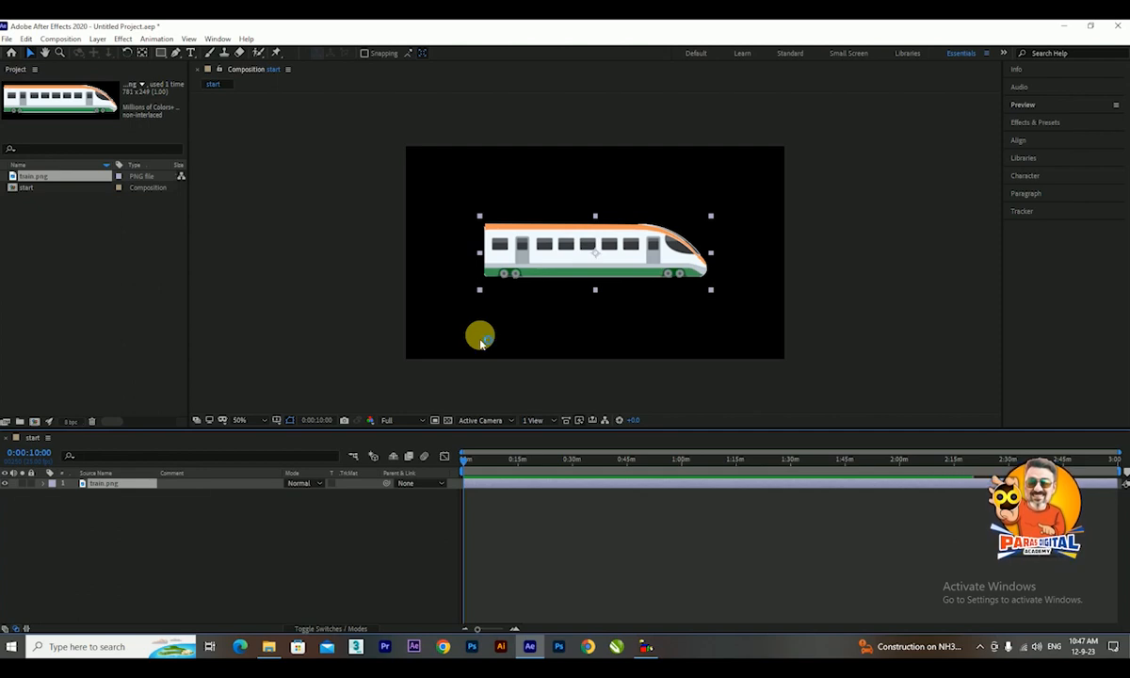
Show the train layer's Position, Rotation, Scale, Opacity and Anchor Point properties one at a time, and two properties together
key("p")
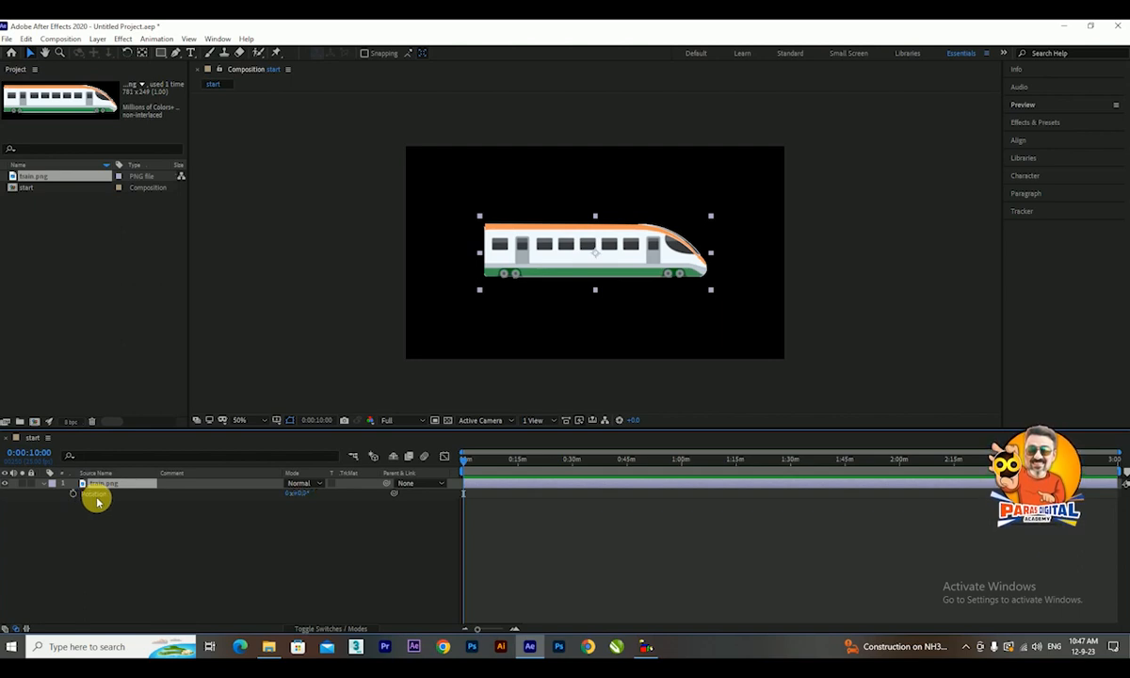
key("s")
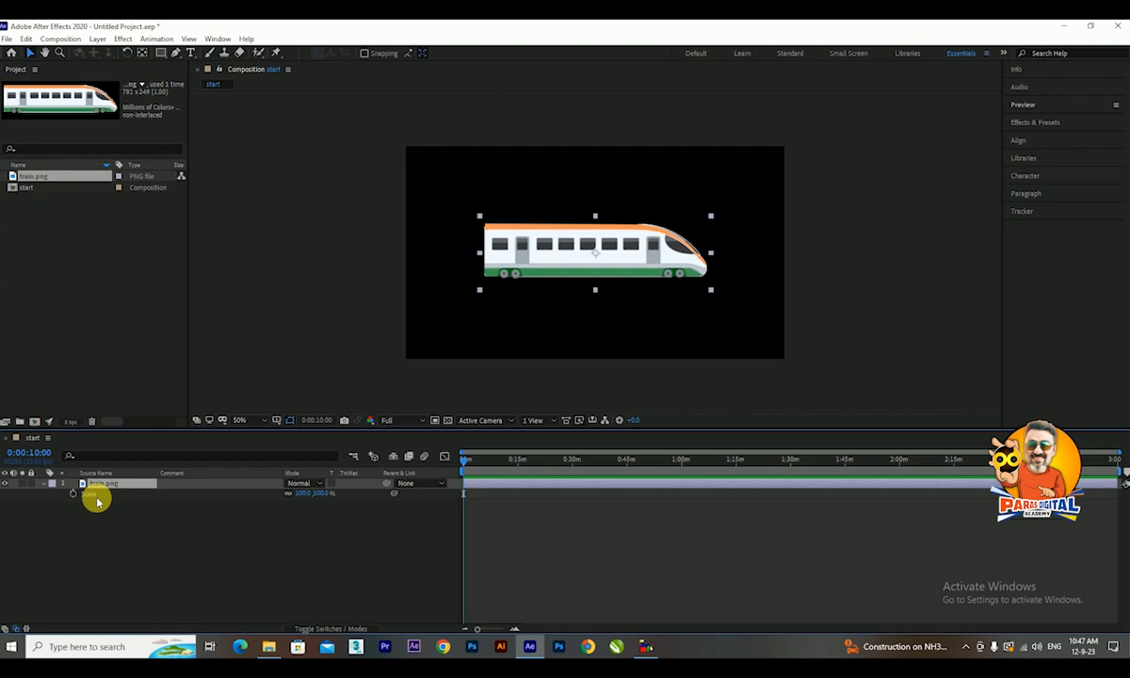
key("a")
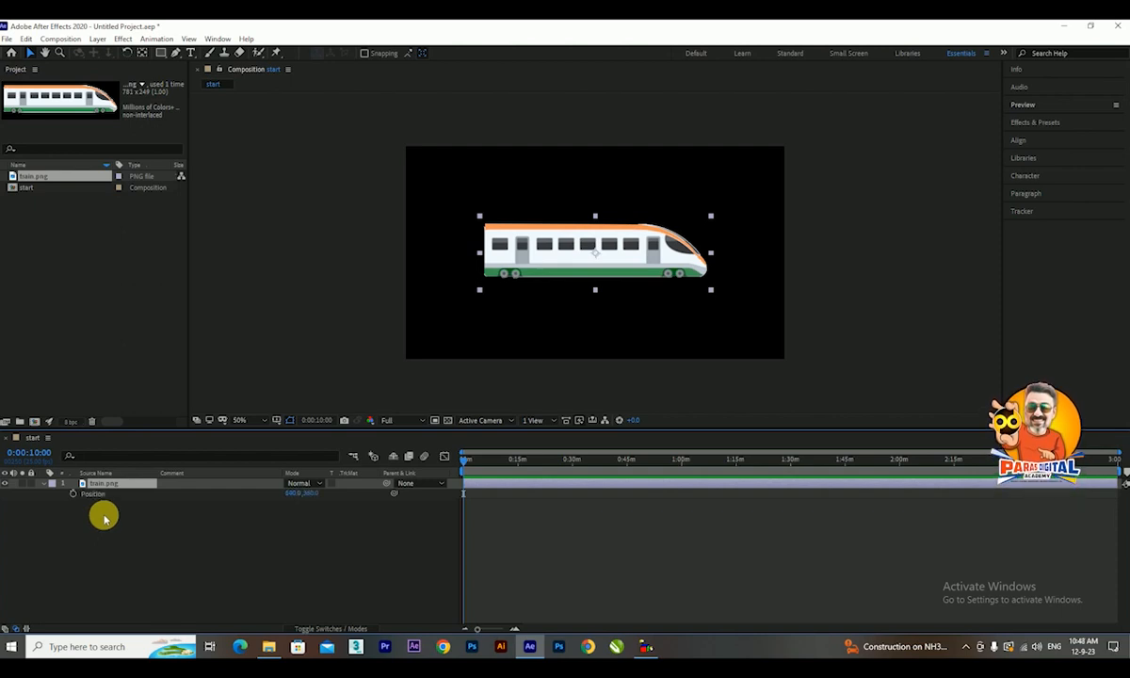
key("s")
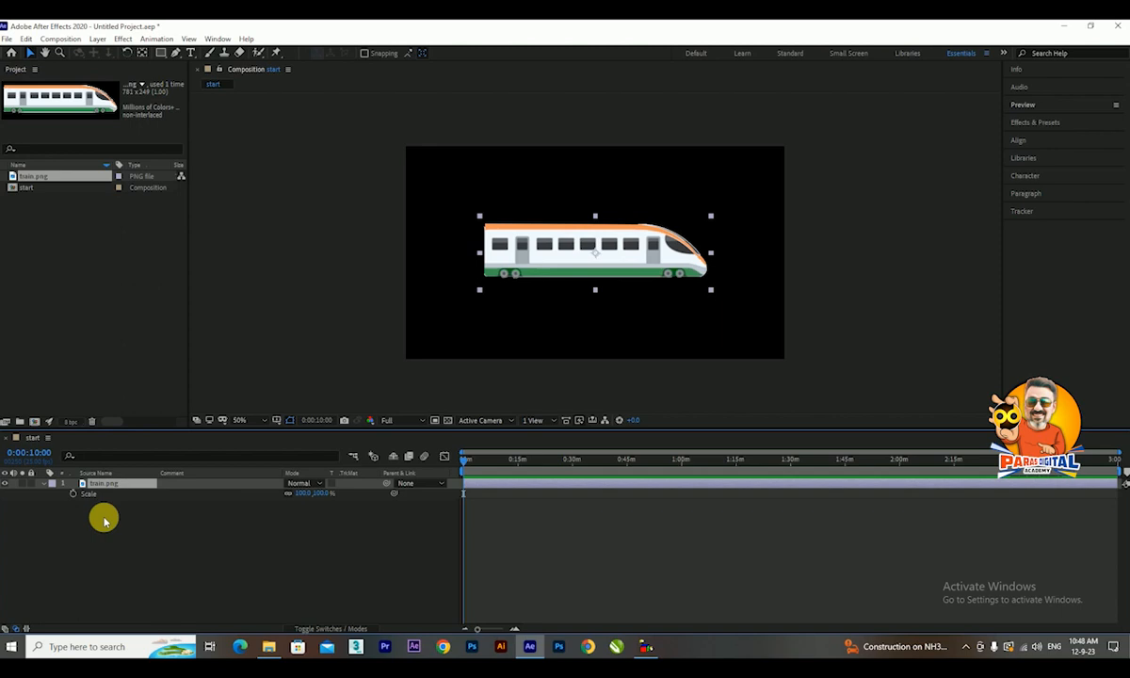
key("t")
key("a")
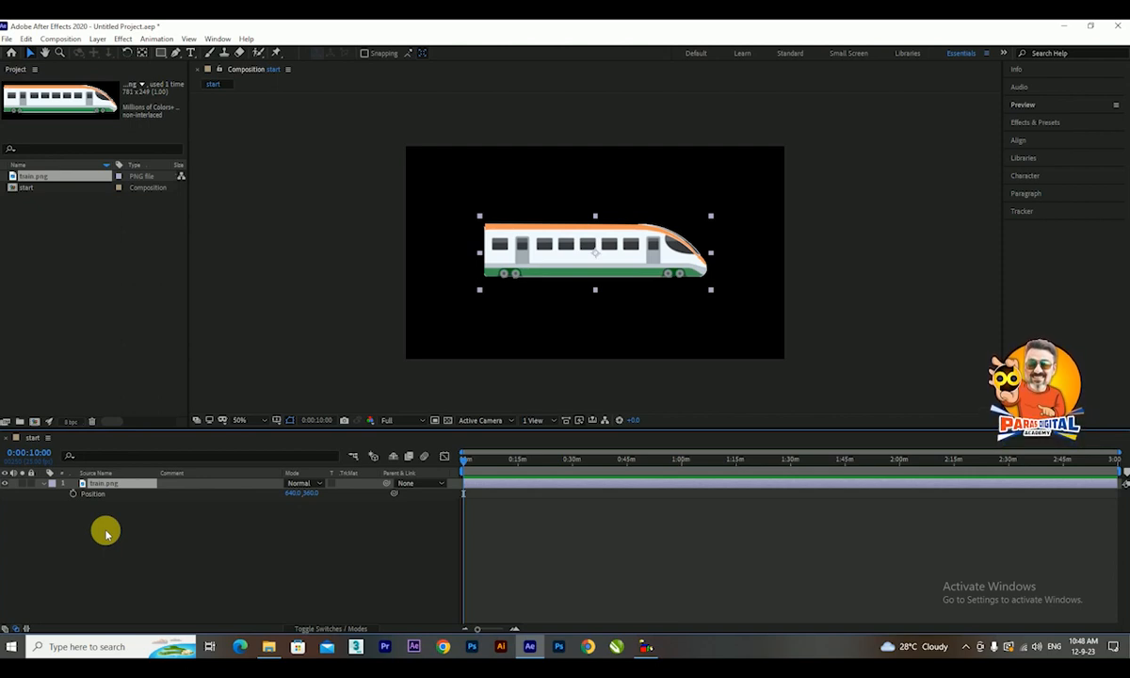
key("shift+s")
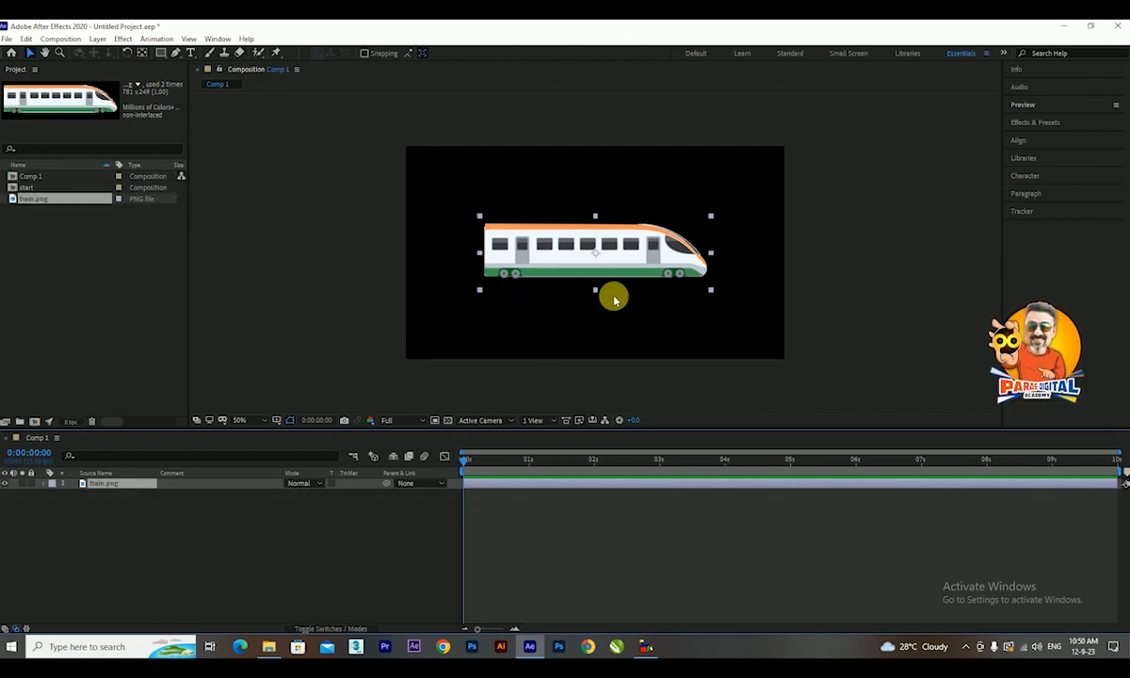
Scale the train in Comp 1 to 31% and move it to the frame's upper-left area, about 214, 94
key("s")
left_click_drag(298, 493, 264, 497)
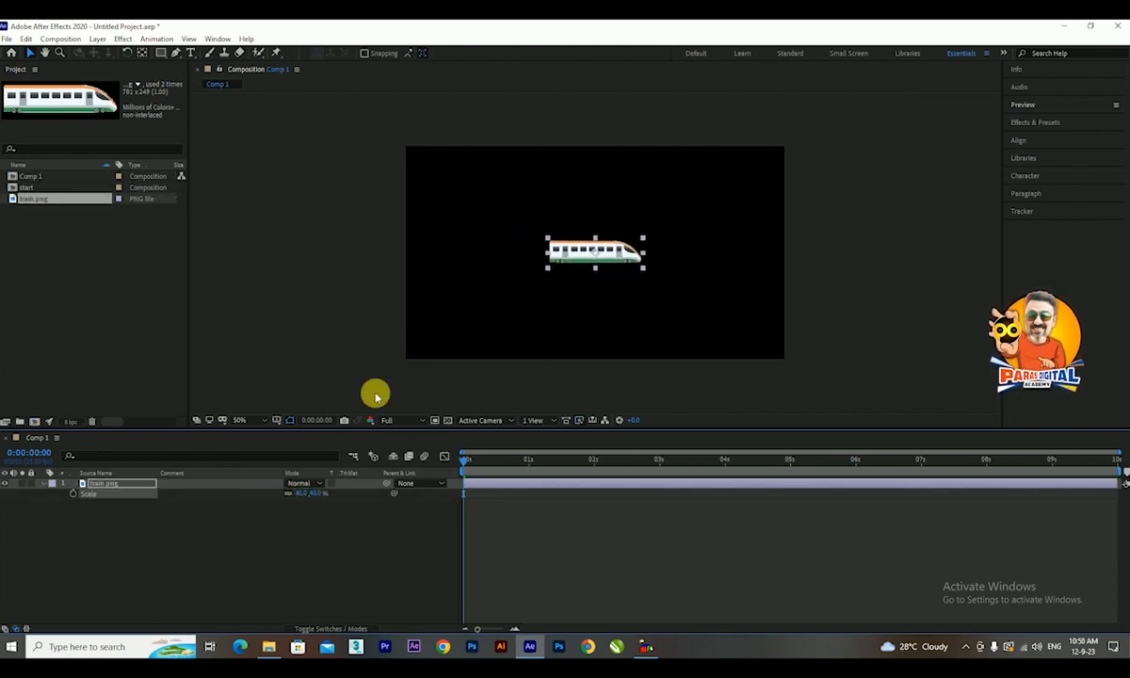
left_click_drag(612, 264, 489, 187)
left_click_drag(302, 494, 297, 497)
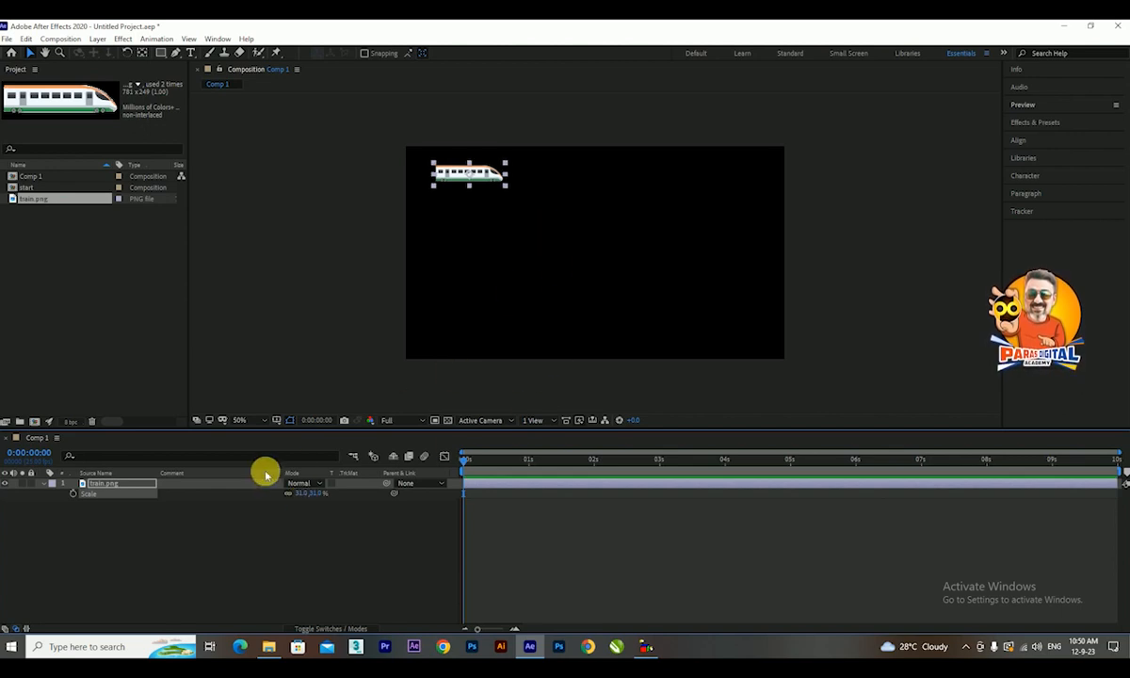
Keyframe the train's position at 0:00:00:00 and at 0:00:01:00, moving it horizontally to about 1084, 94 at the second keyframe
key("p")
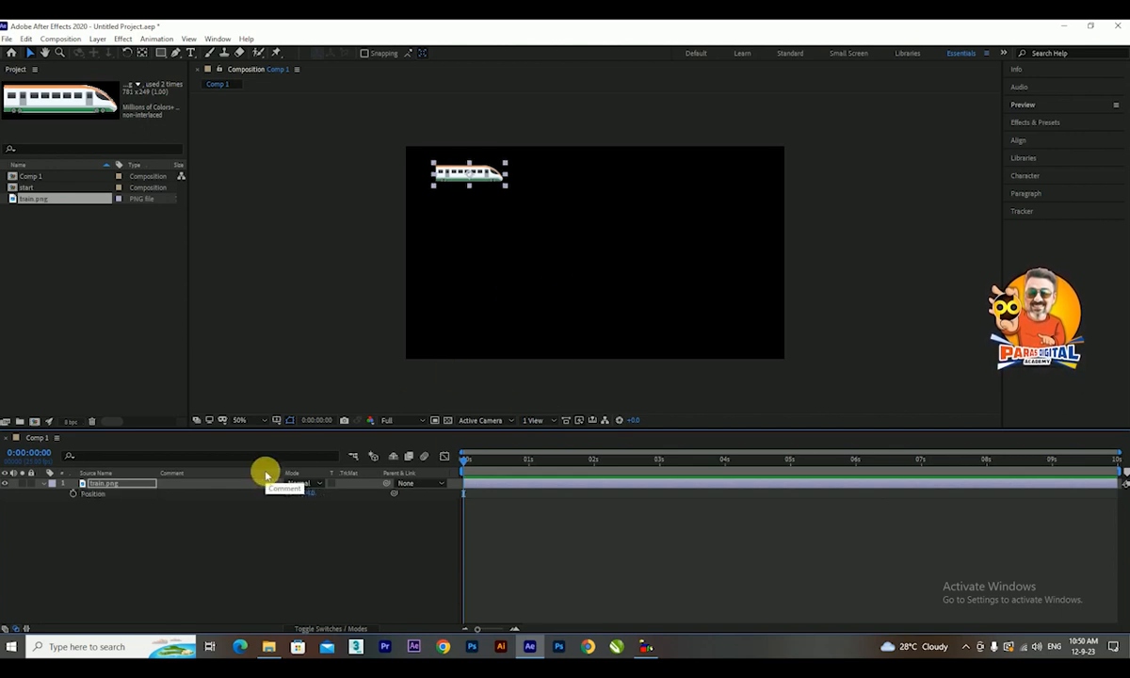
left_click(72, 495)
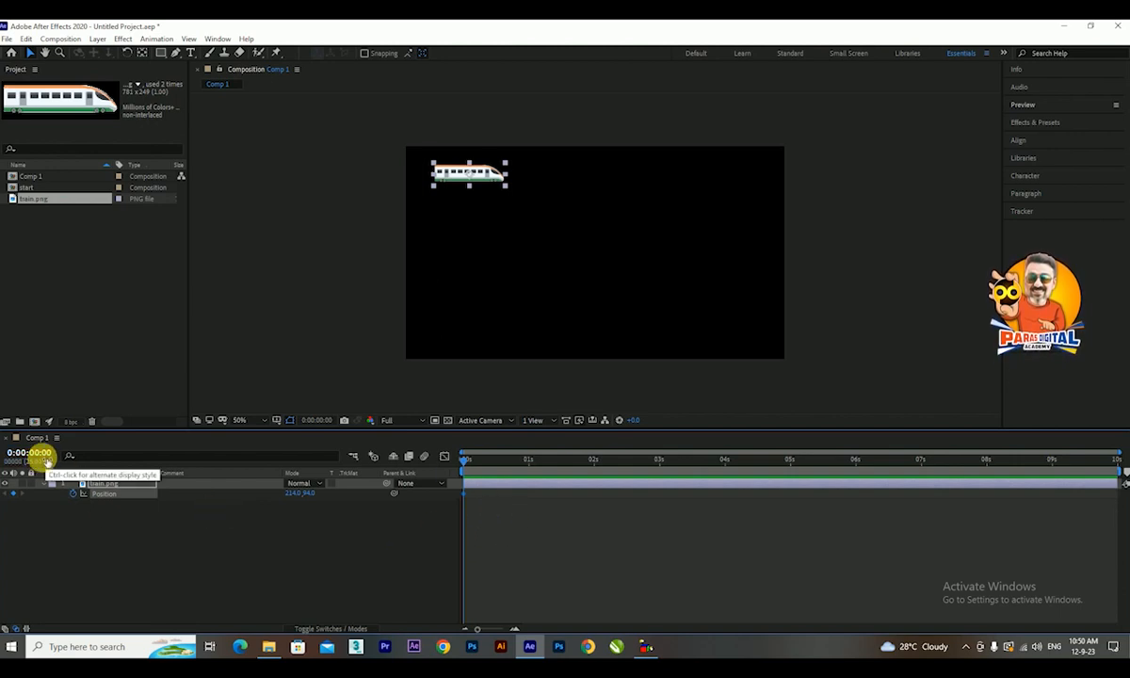
left_click_drag(468, 464, 529, 472)
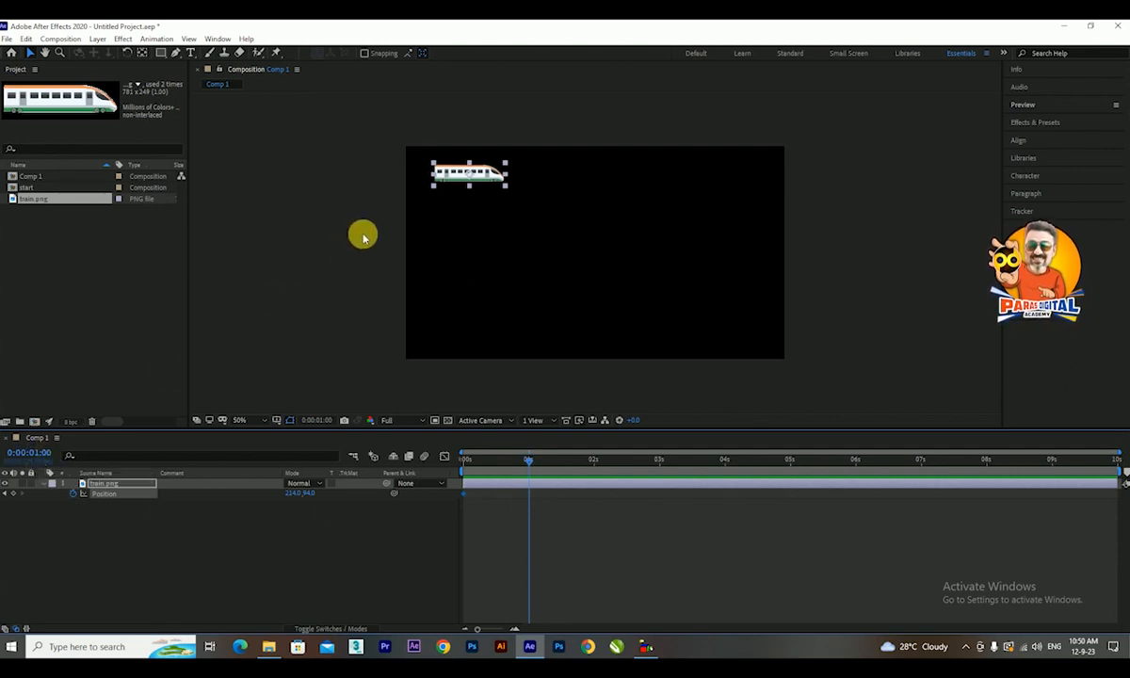
left_click_drag(489, 184, 749, 185)
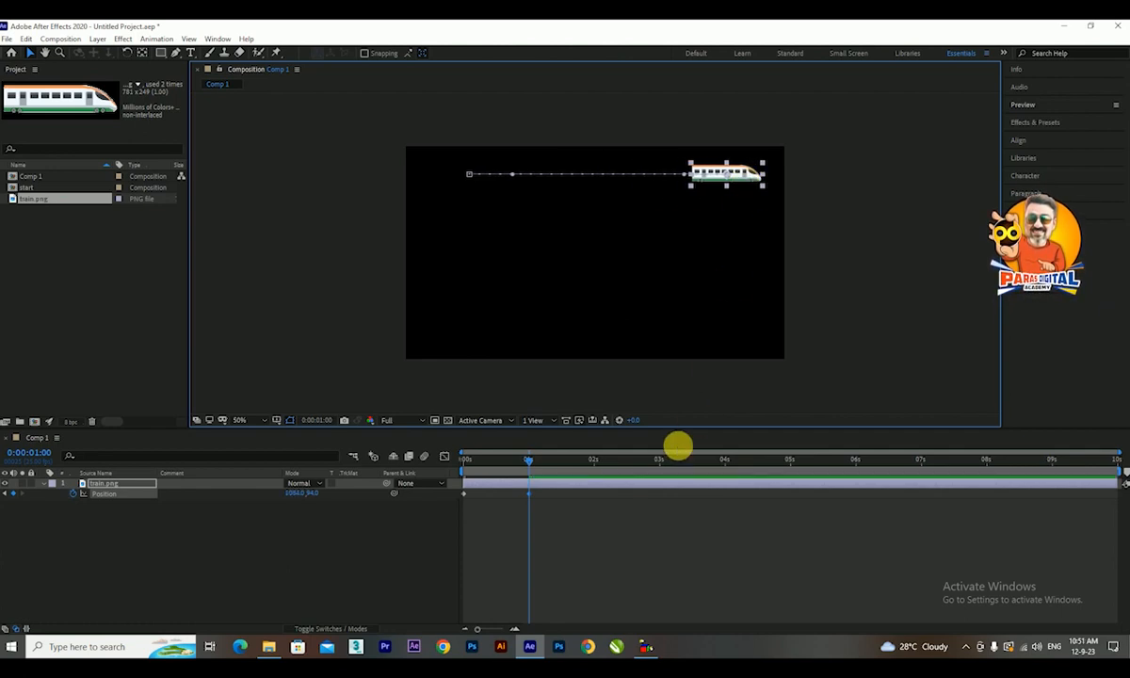
Return to the start of the timeline and play the train's motion to check the animation
left_click(526, 462)
left_click_drag(525, 463, 423, 468)
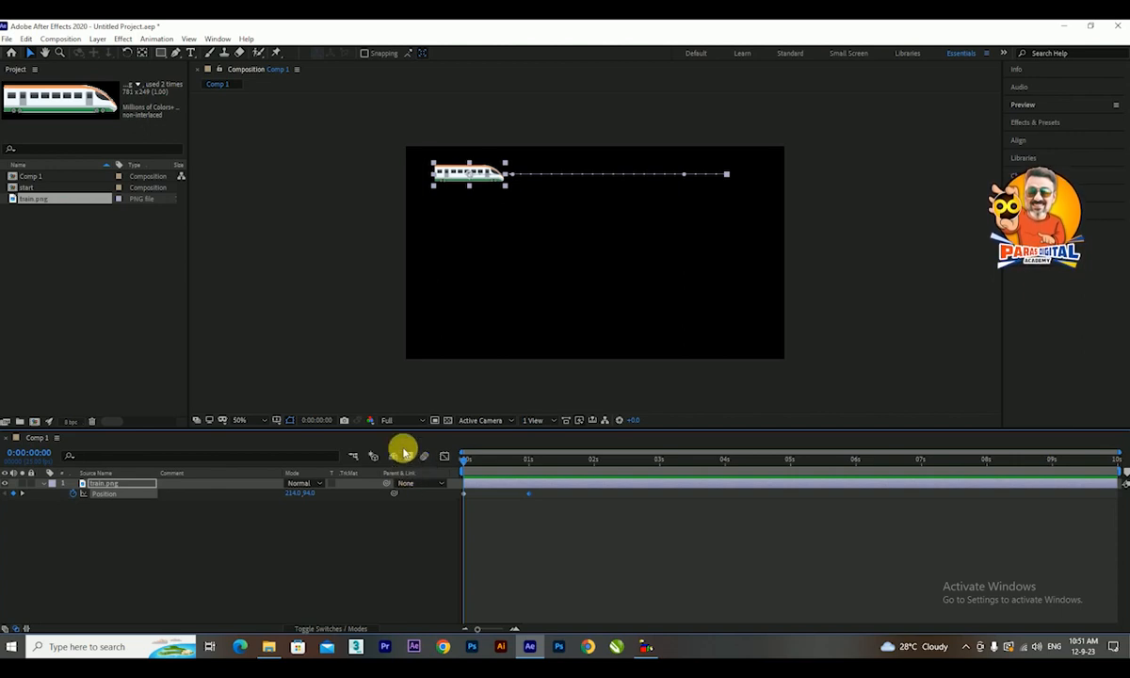
left_click_drag(469, 461, 434, 467)
left_click(1023, 105)
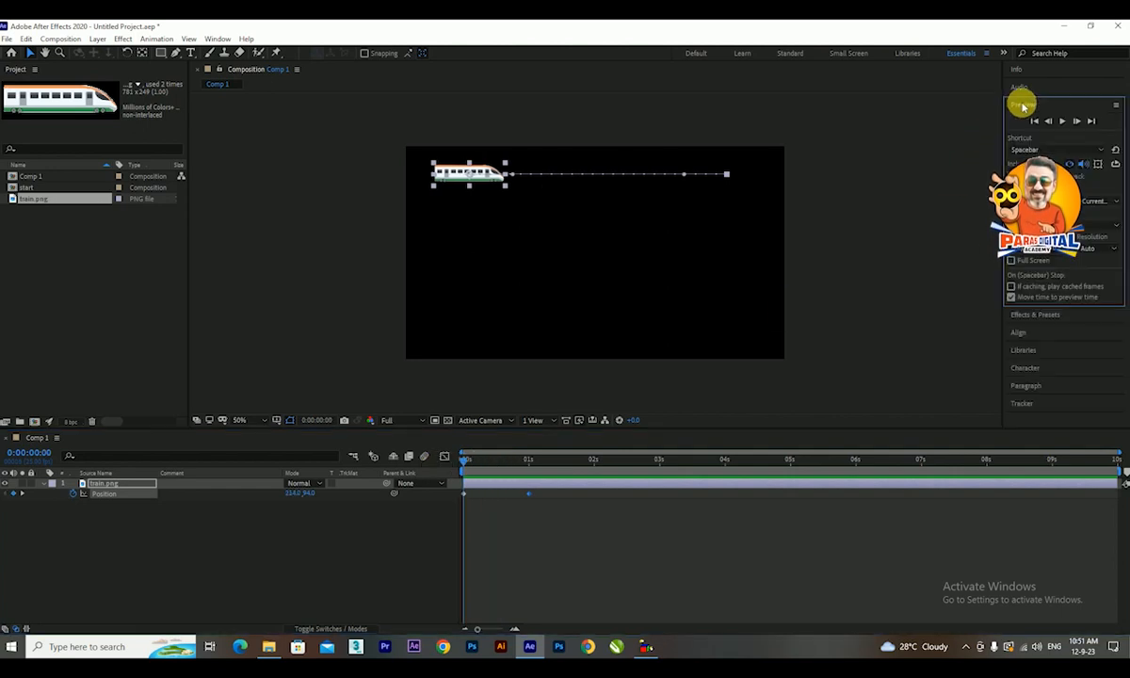
left_click(1062, 121)
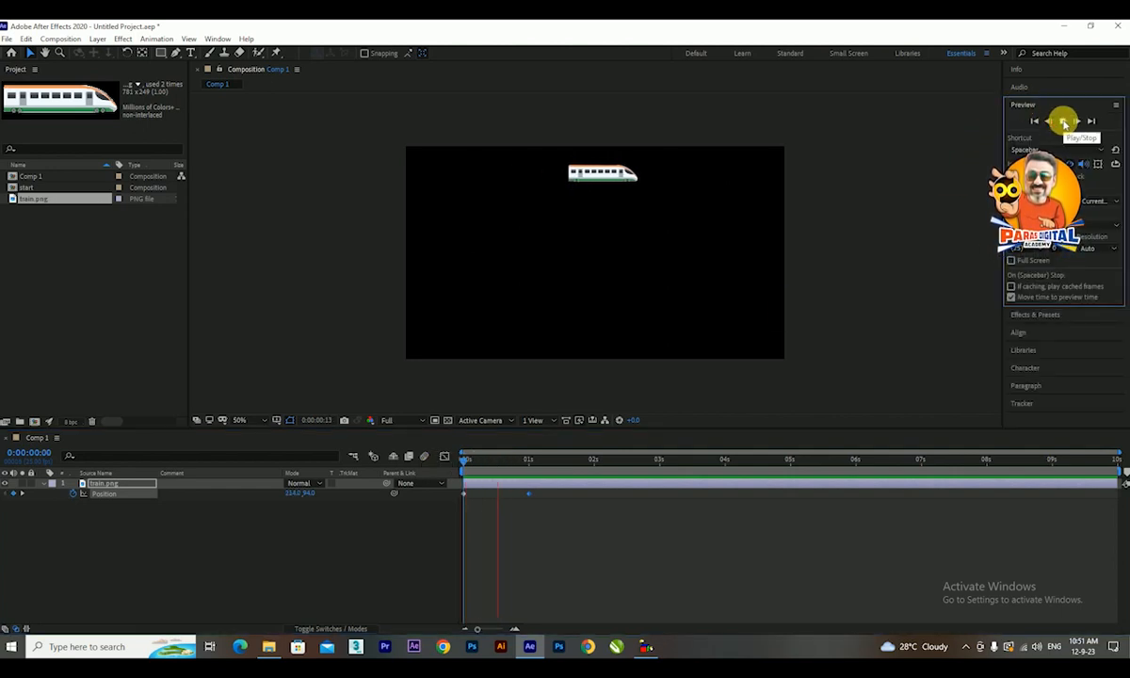
left_click(1062, 120)
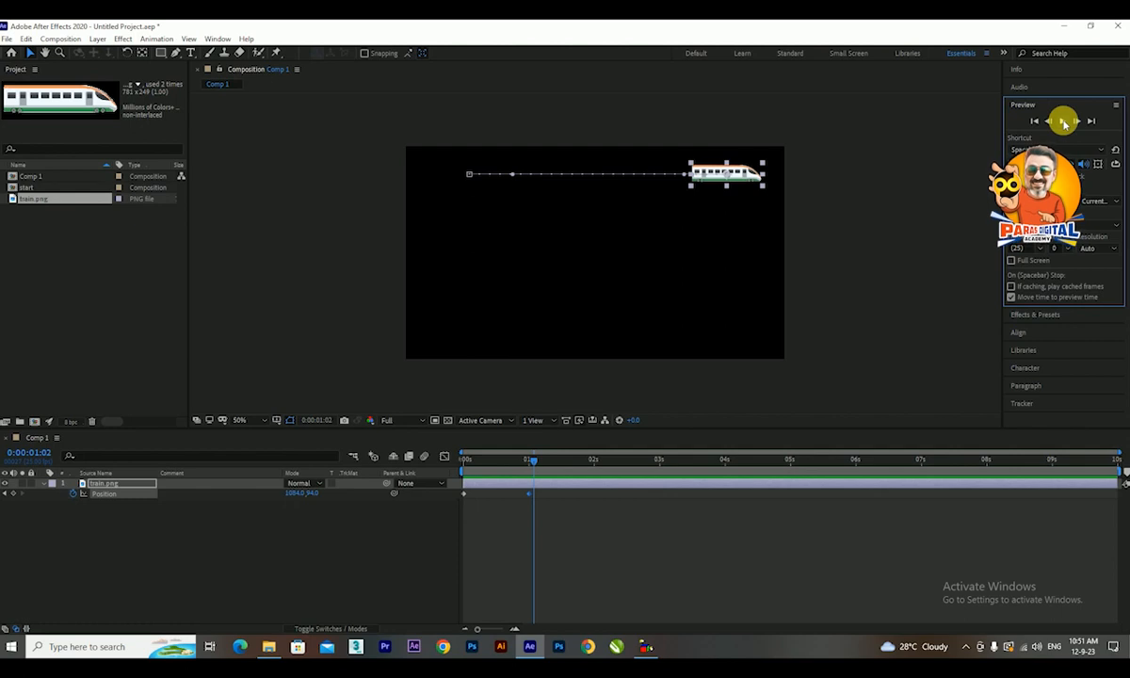
left_click(1063, 122)
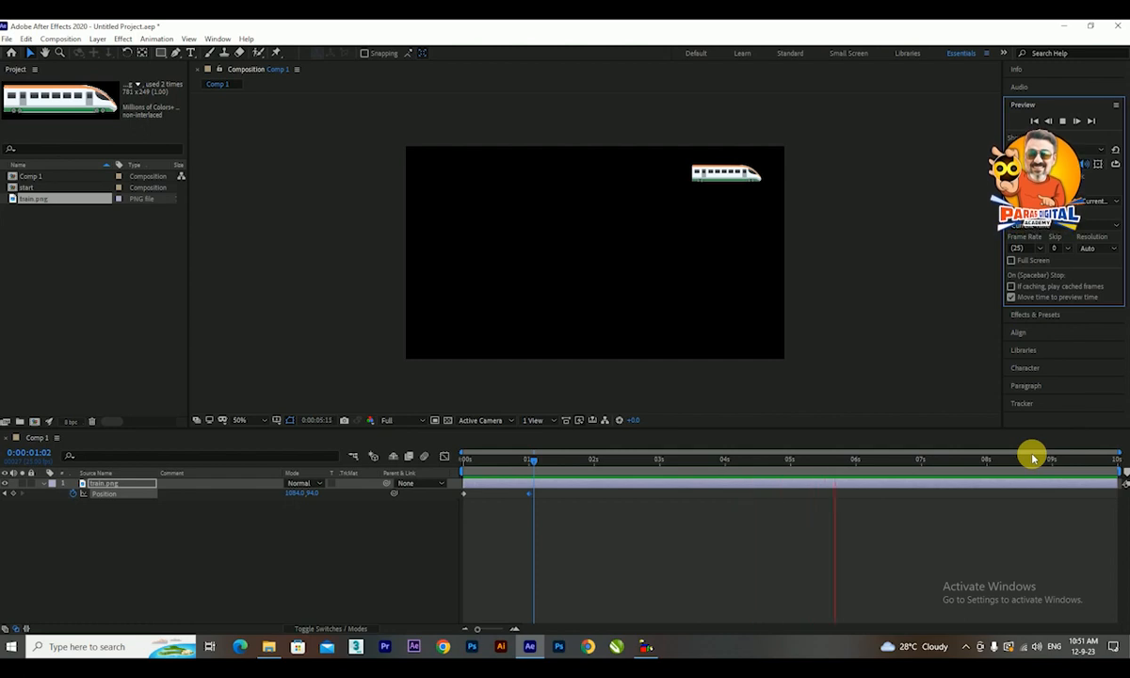
left_click(1061, 120)
Try limiting the work area to the first second for a preview, and restore it to its full length
left_click_drag(543, 463, 527, 505)
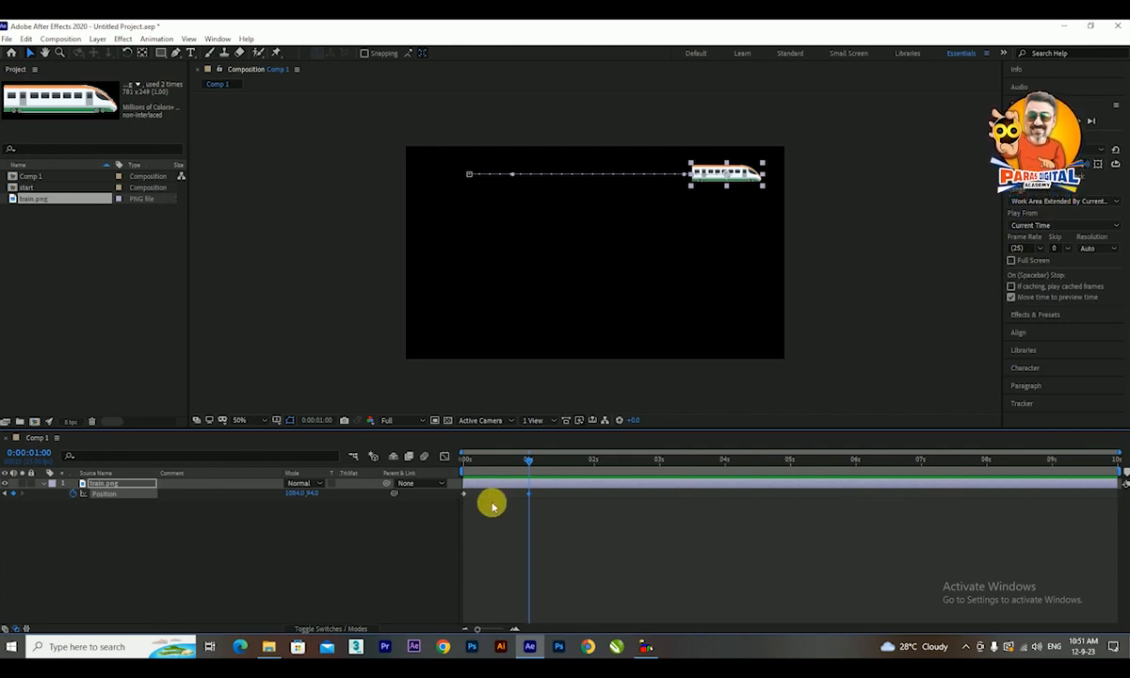
mouse_move(520, 457)
left_mouse_down()
mouse_move(464, 459)
mouse_move(527, 476)
left_mouse_up()
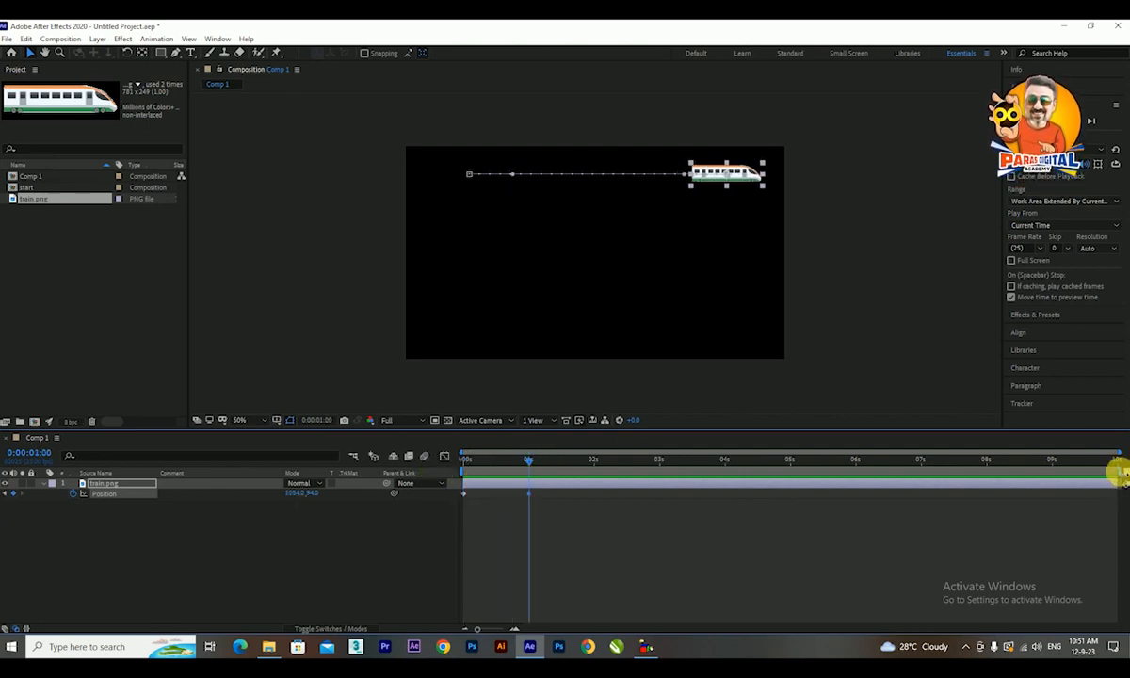
left_click_drag(1116, 472, 527, 504)
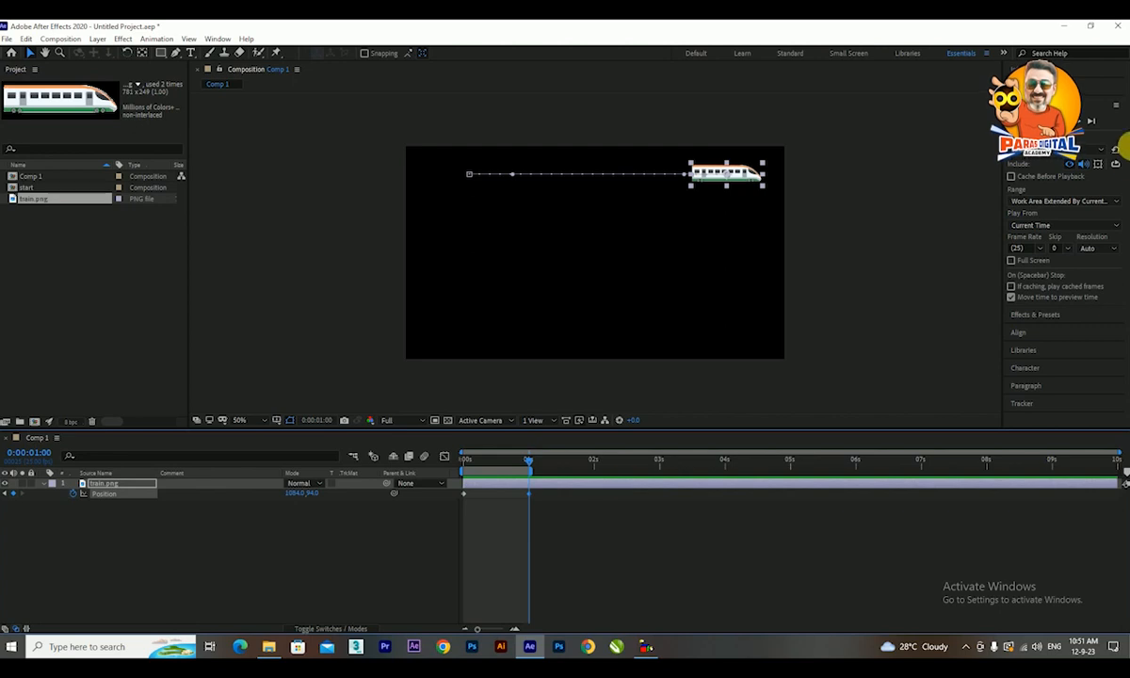
left_click(1065, 121)
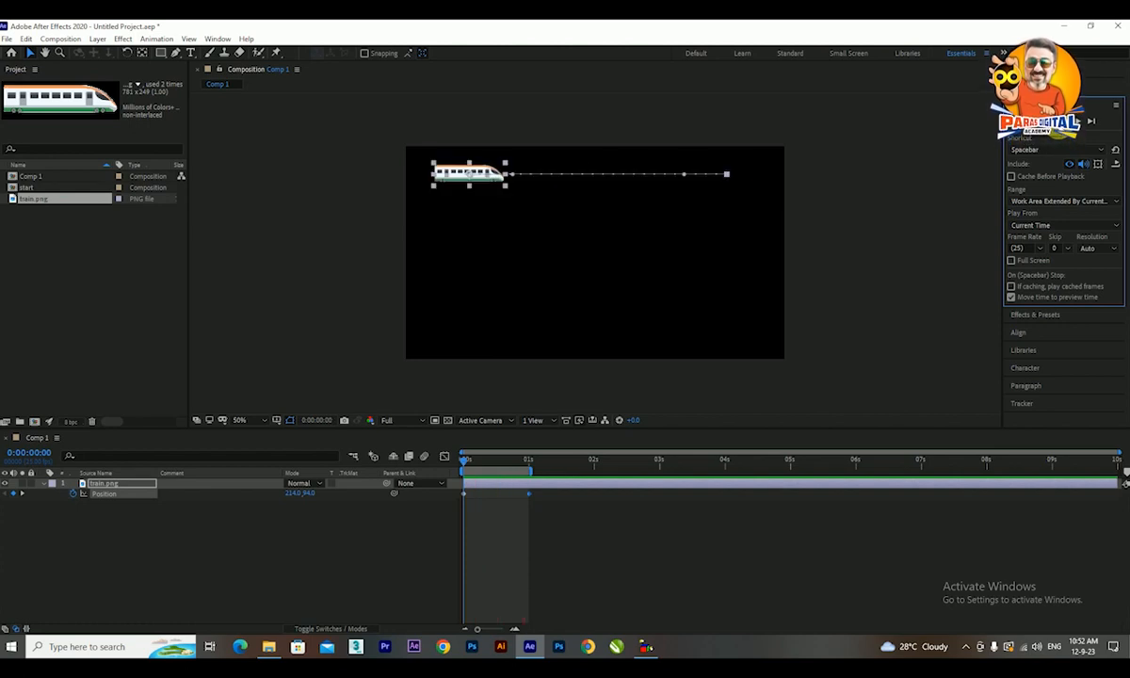
double_click(493, 471)
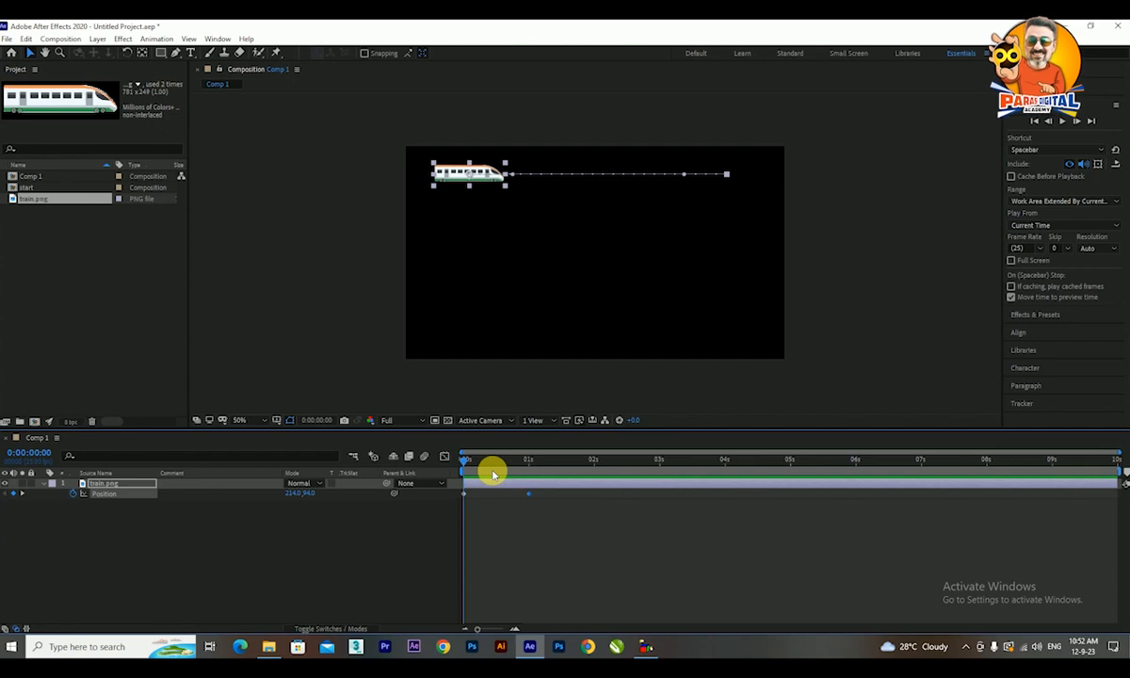
End the work area at the train's 0:00:01:00 position keyframe and preview the trimmed range
left_click_drag(484, 457, 524, 466)
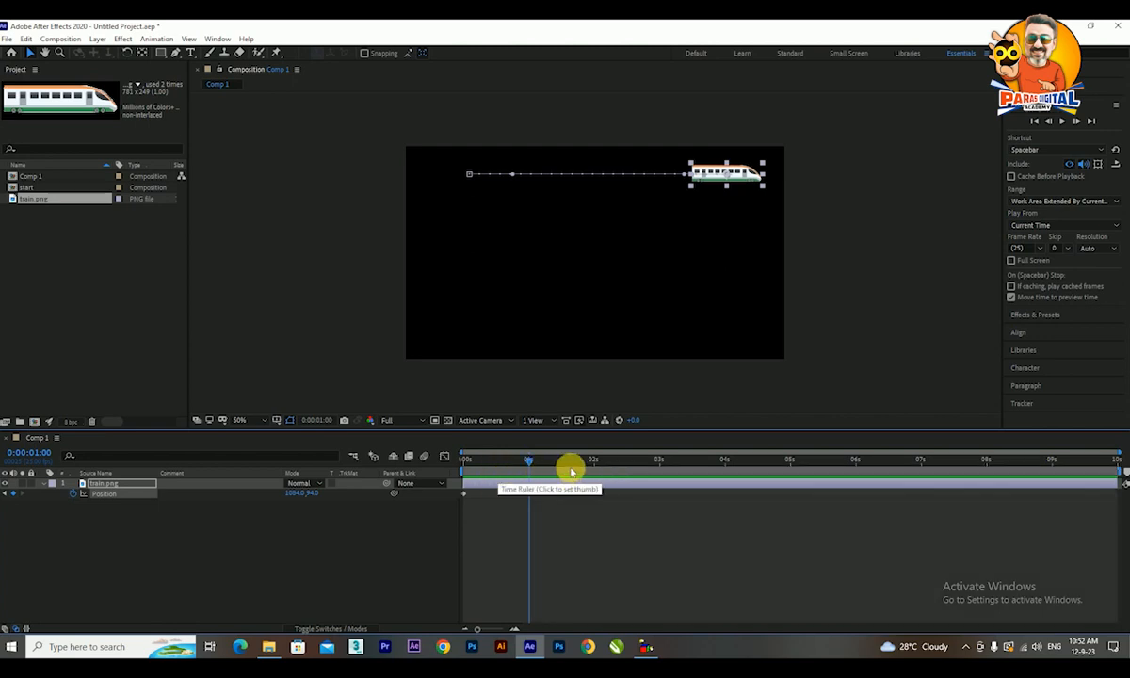
left_click_drag(530, 460, 525, 471)
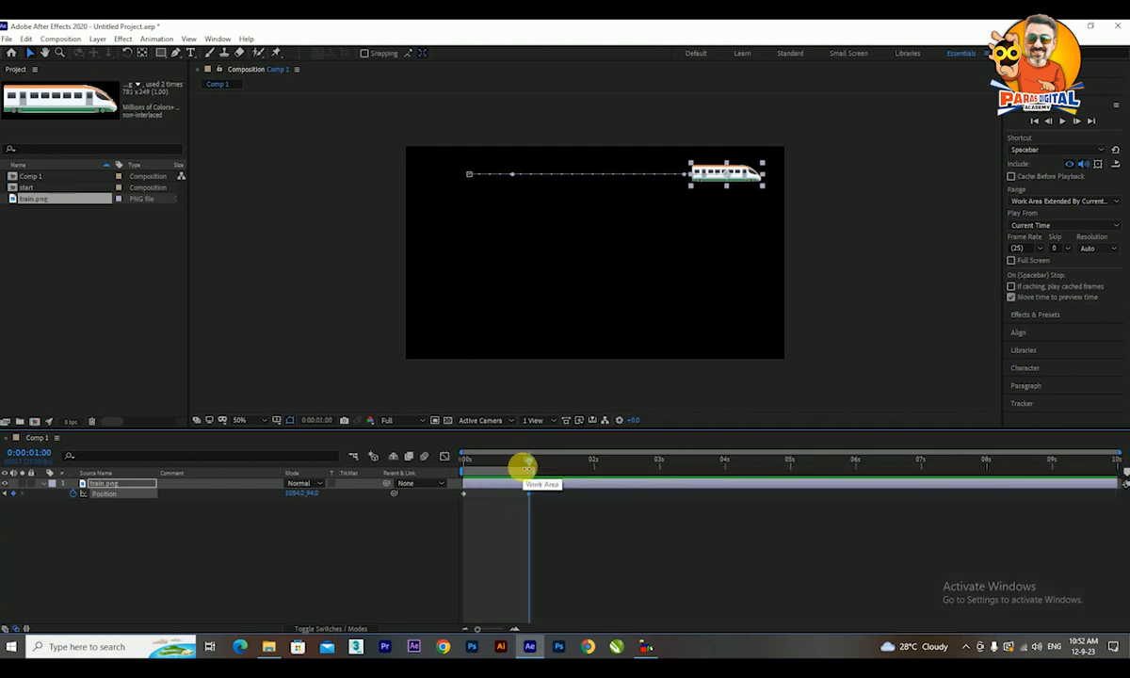
left_click(1062, 123)
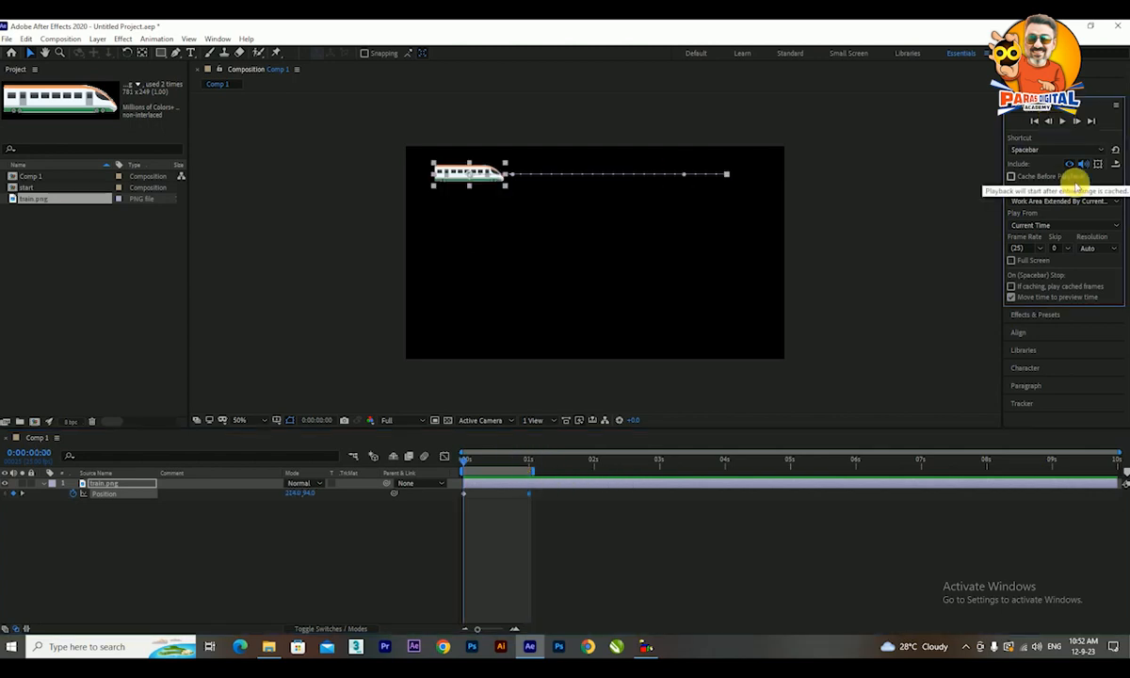
Duplicate the animated train.png layer in Comp 1
left_click(85, 486)
key("ctrl+d")
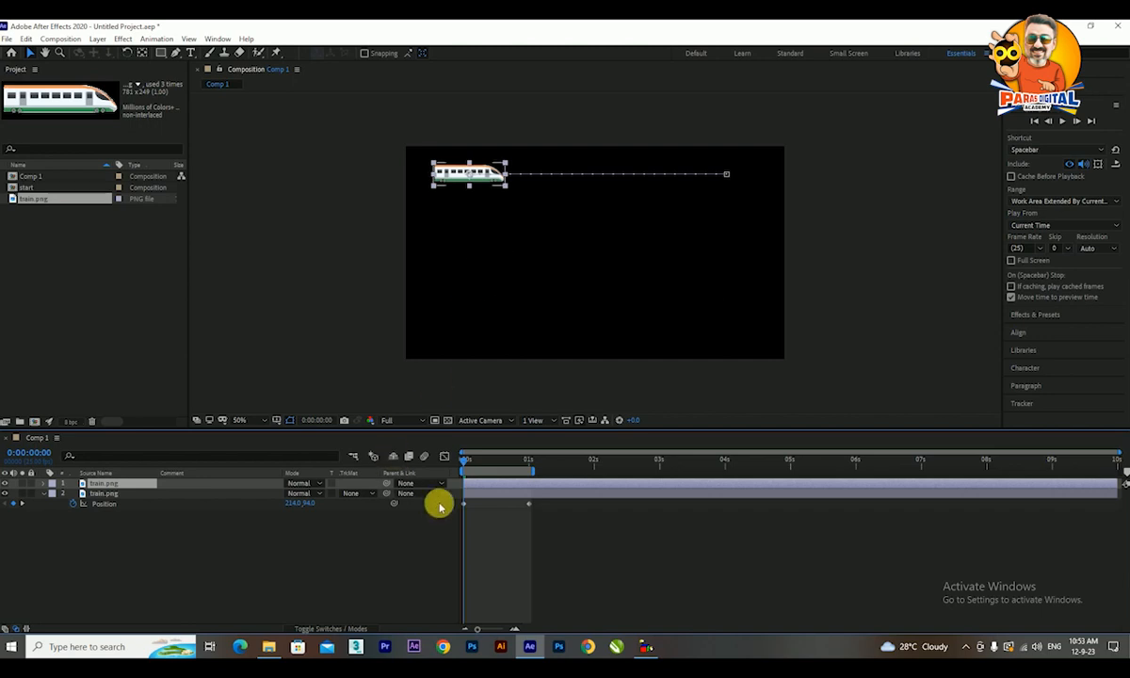
Return to the start of the timeline and show only the Position property of the upper duplicate train.png layer
left_click_drag(464, 465, 441, 466)
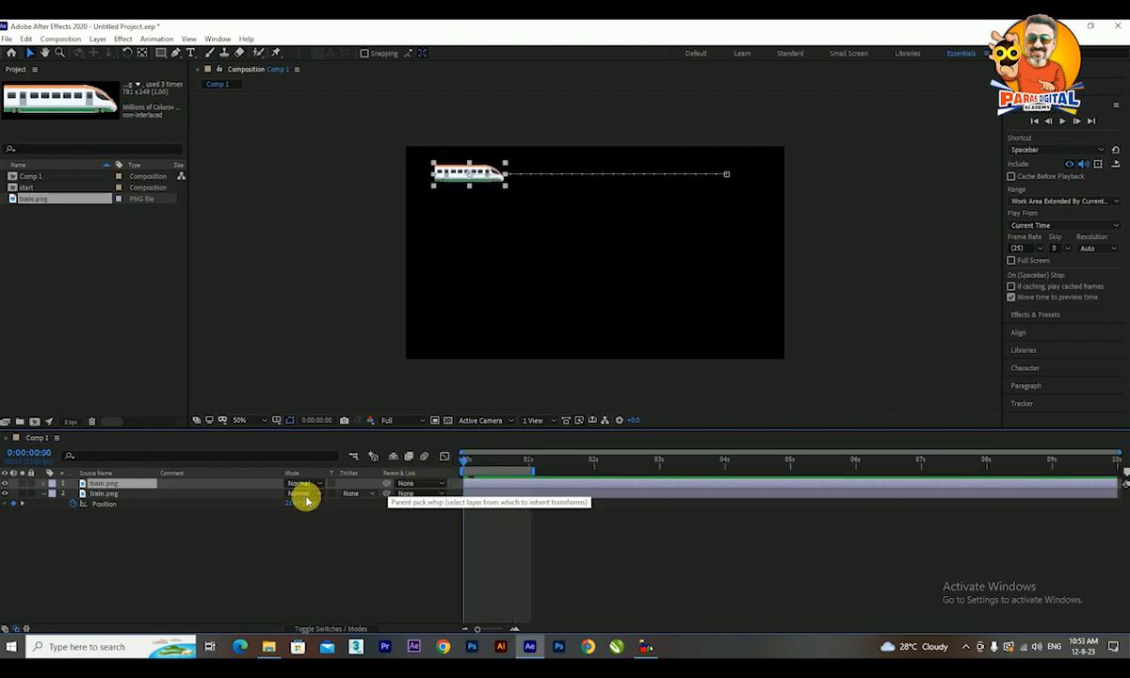
left_click(44, 484)
left_click(97, 495)
left_click(101, 485)
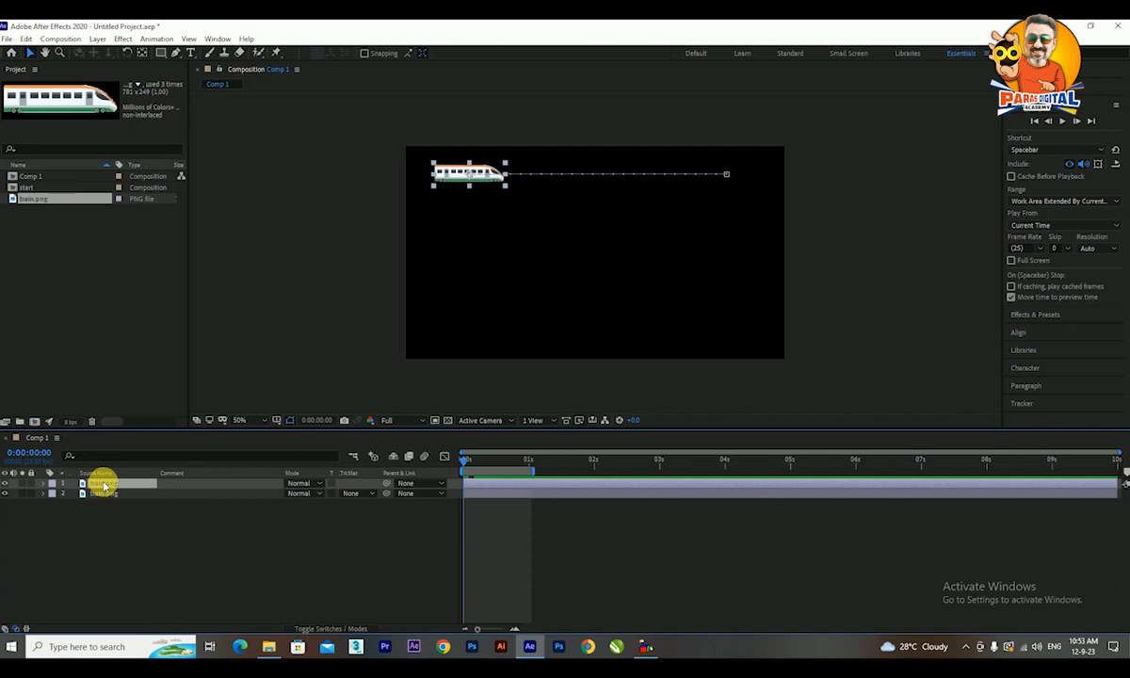
key("p")
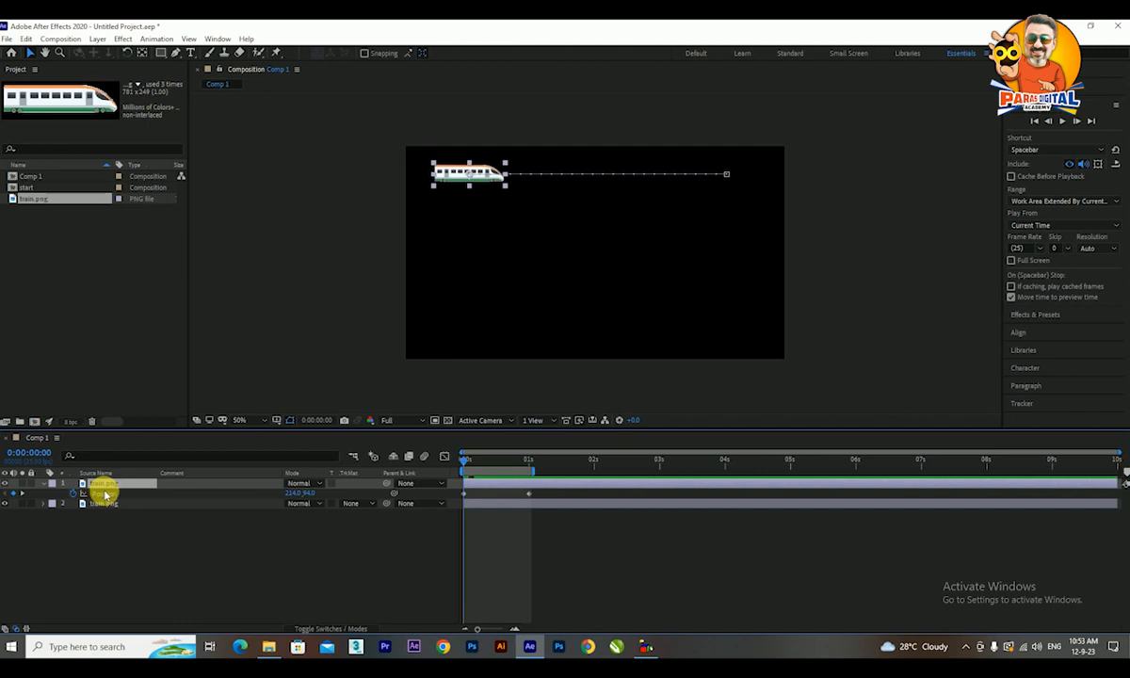
left_click(104, 503)
left_click(107, 484)
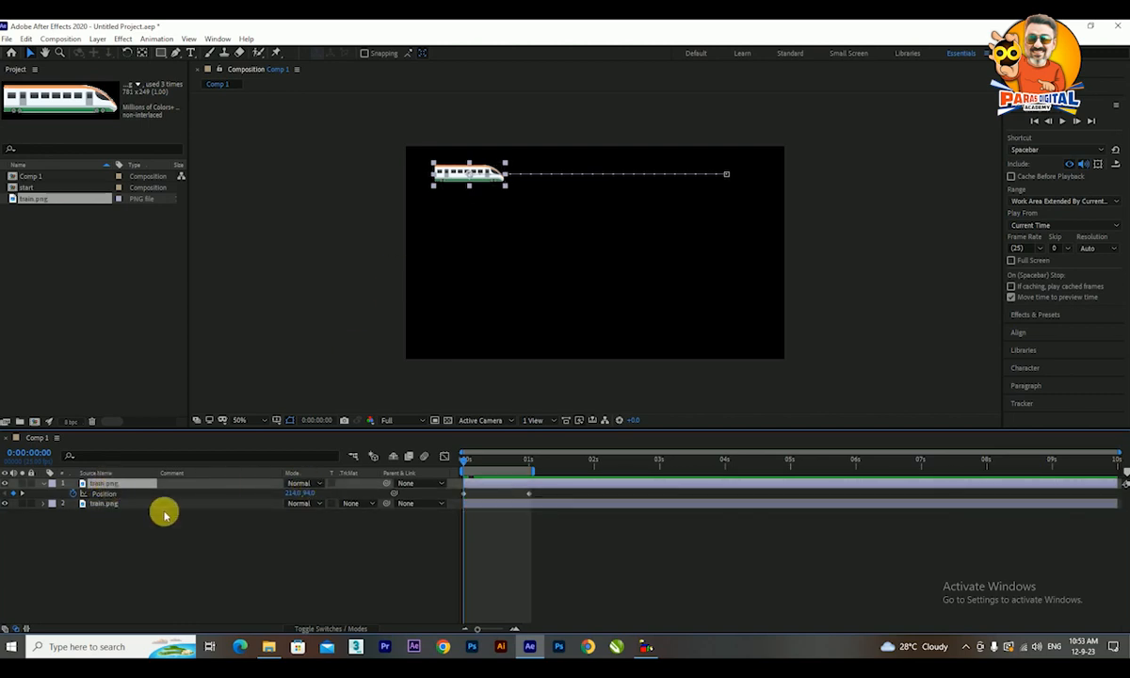
Try lowering the duplicate train at the first position keyframe only, to 214, 195, and undo the change
left_click_drag(308, 492, 365, 496)
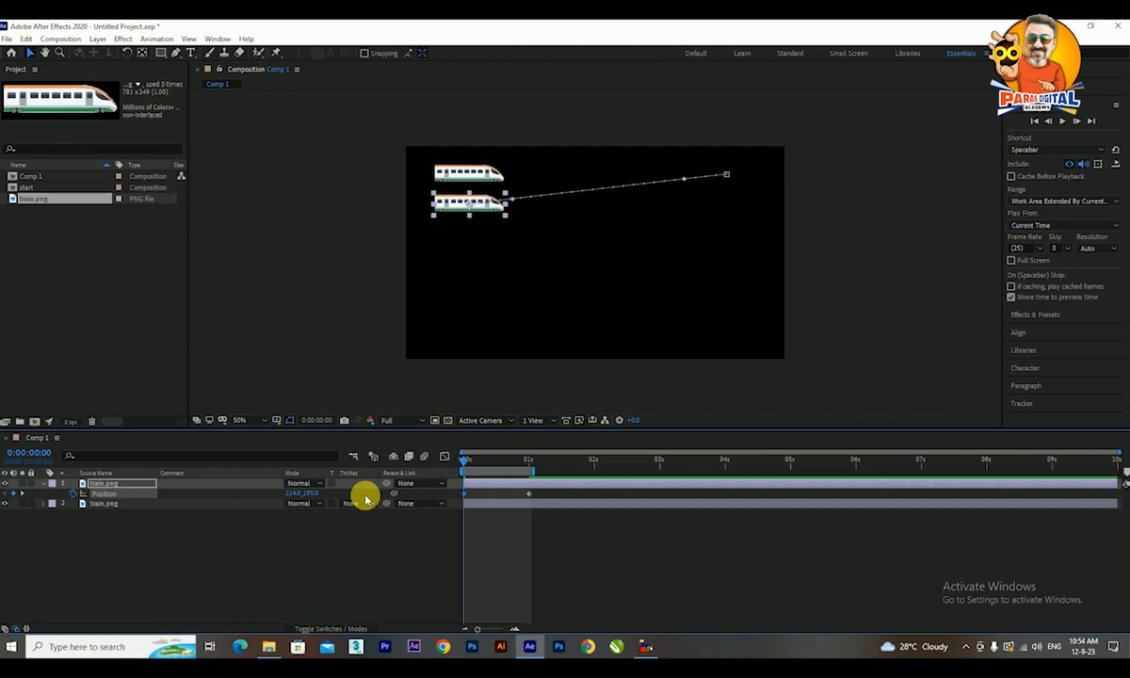
left_click_drag(462, 458, 423, 456)
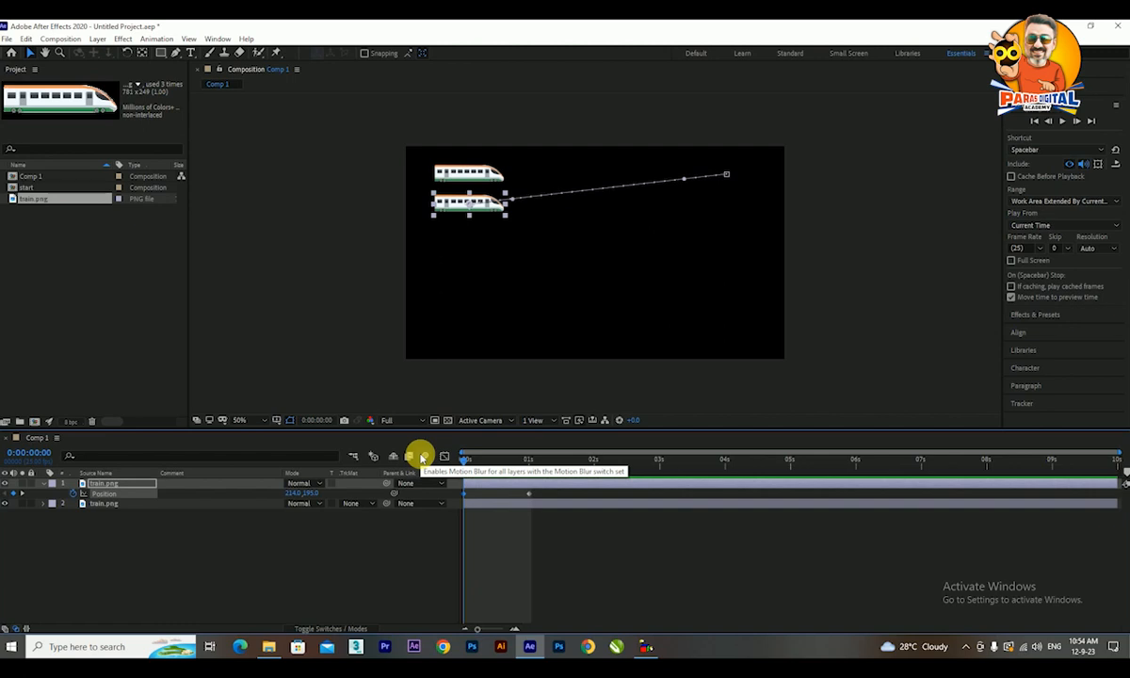
key("ctrl+z")
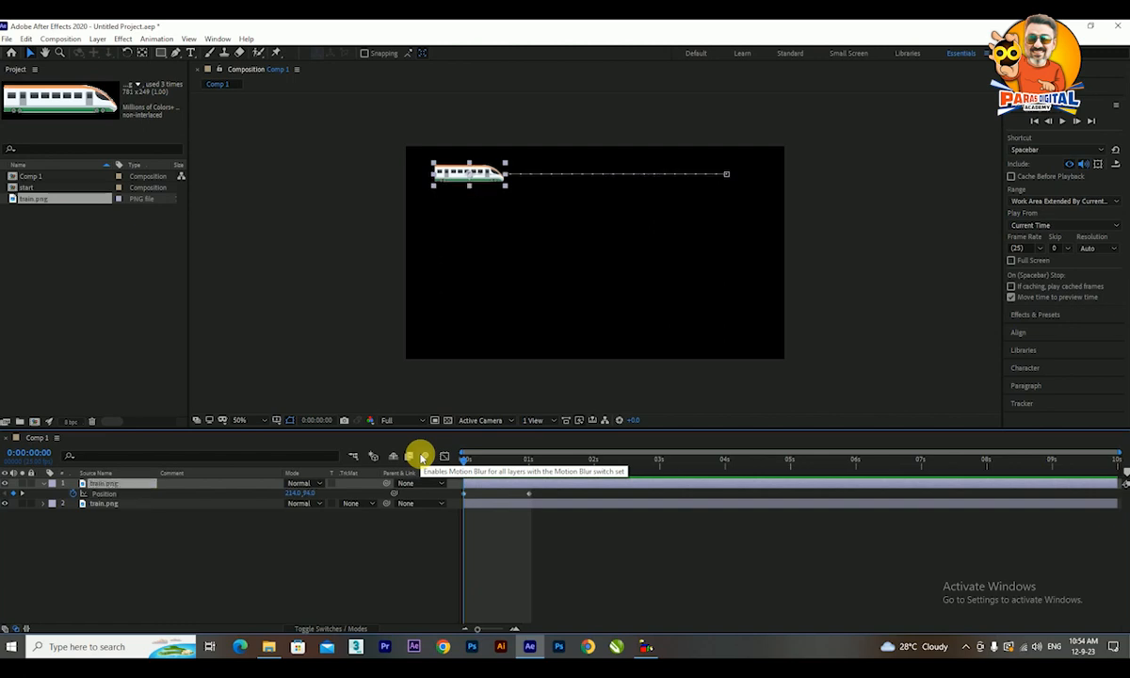
Select both position keyframes of the duplicate train and shift its whole path down to a Y position of 214
left_click(96, 496)
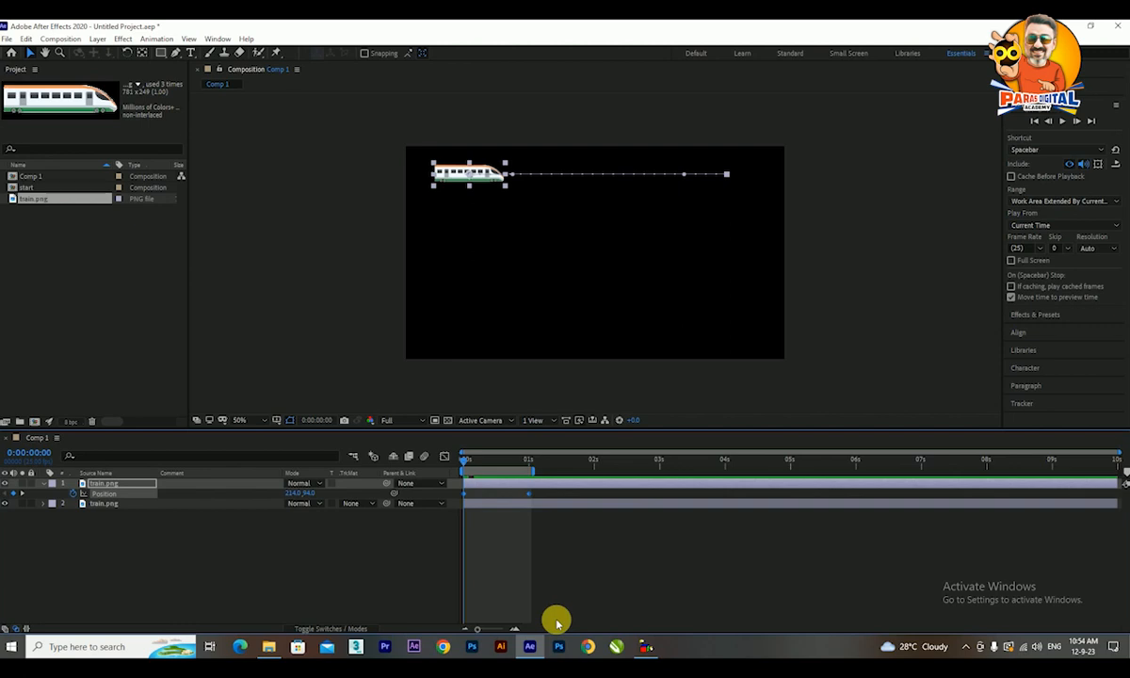
left_click_drag(309, 493, 381, 483)
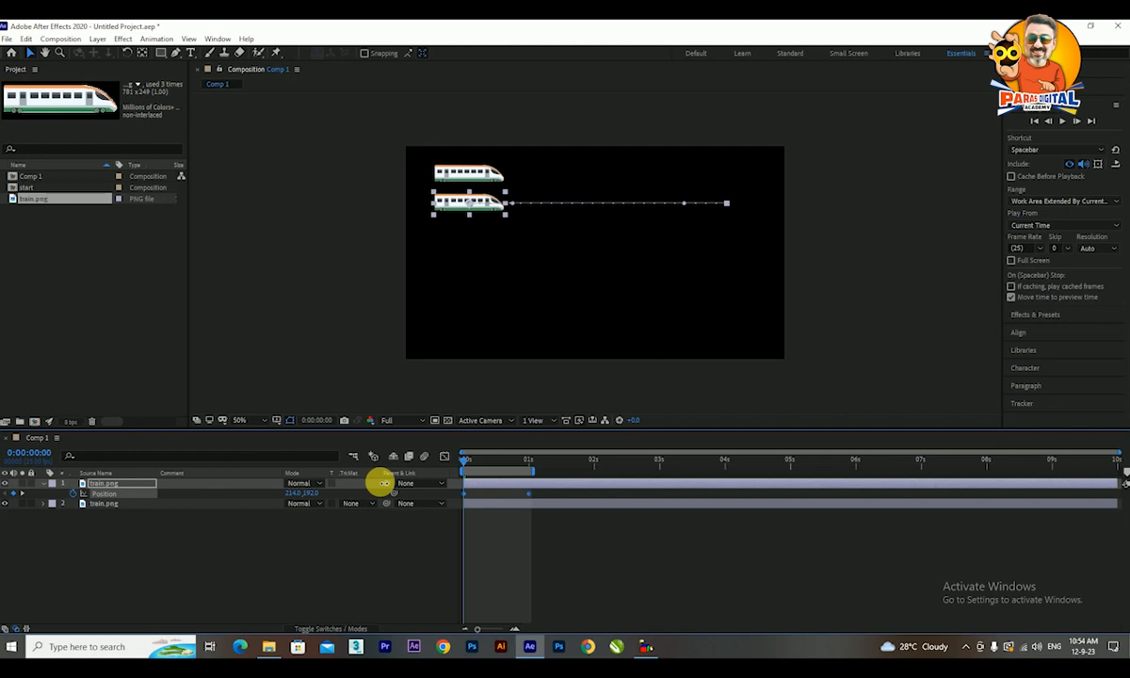
mouse_move(382, 483)
left_mouse_down()
mouse_move(391, 481)
mouse_move(355, 488)
mouse_move(396, 484)
left_mouse_up()
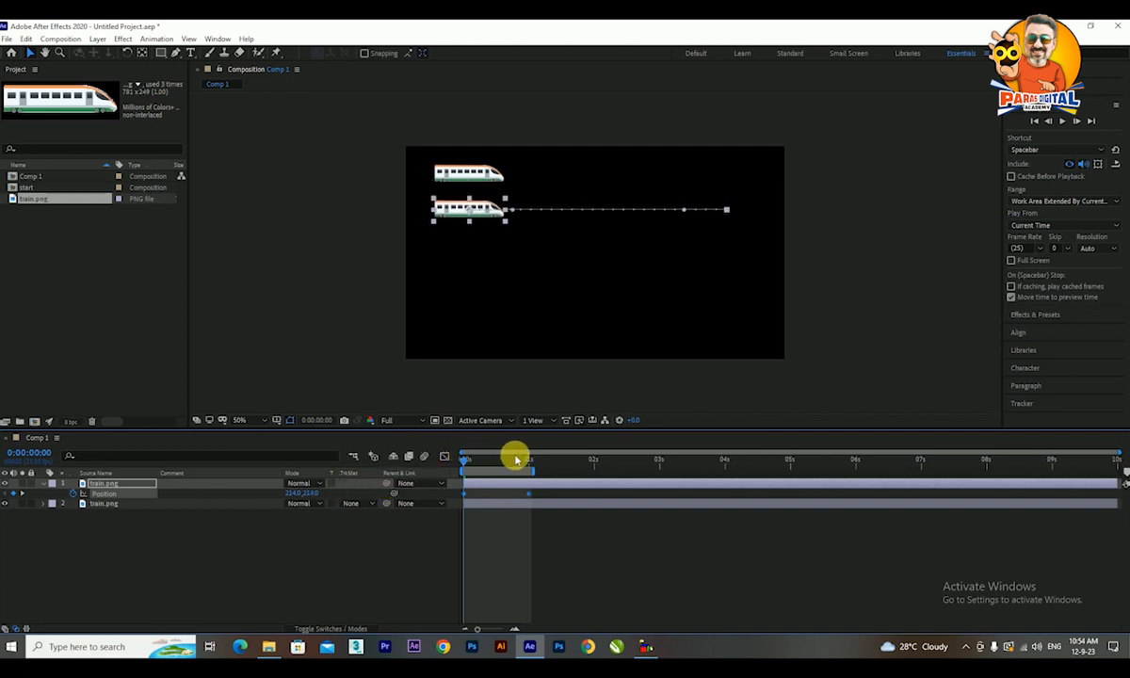
Preview both trains moving together and return to the start of the timeline
left_click(1062, 121)
left_click(1068, 126)
left_click_drag(490, 462, 427, 475)
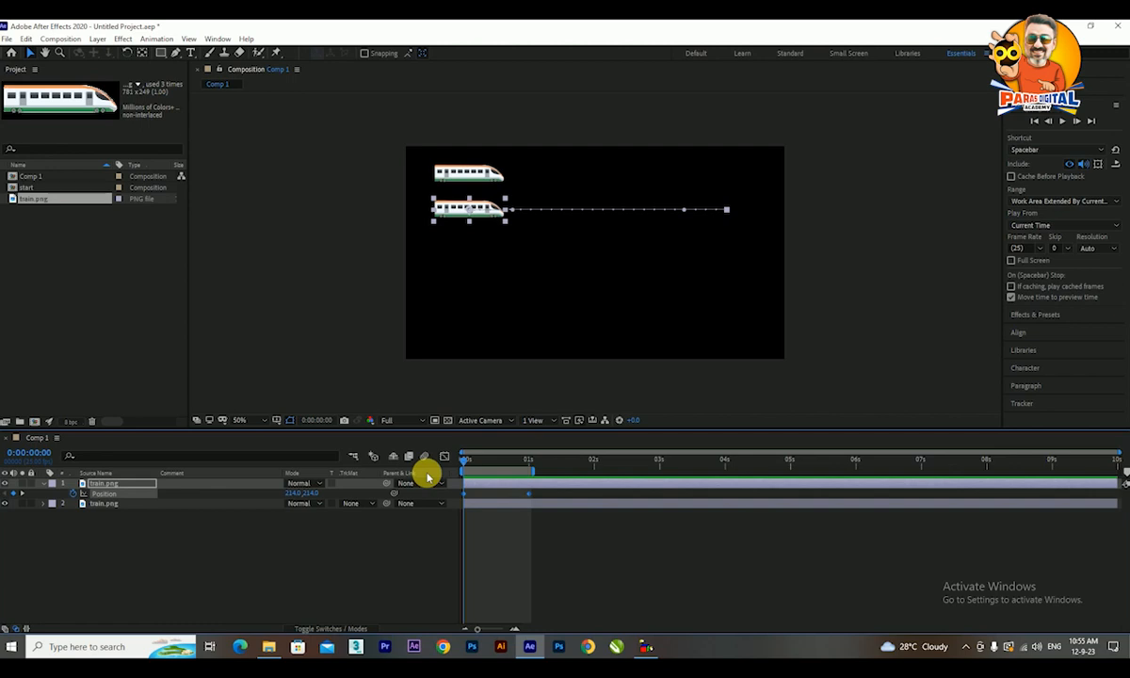
Try applying Easy Ease In to the second train's first position keyframe and preview the motion
left_click_drag(479, 489, 456, 499)
right_click(464, 492)
mouse_move(479, 489)
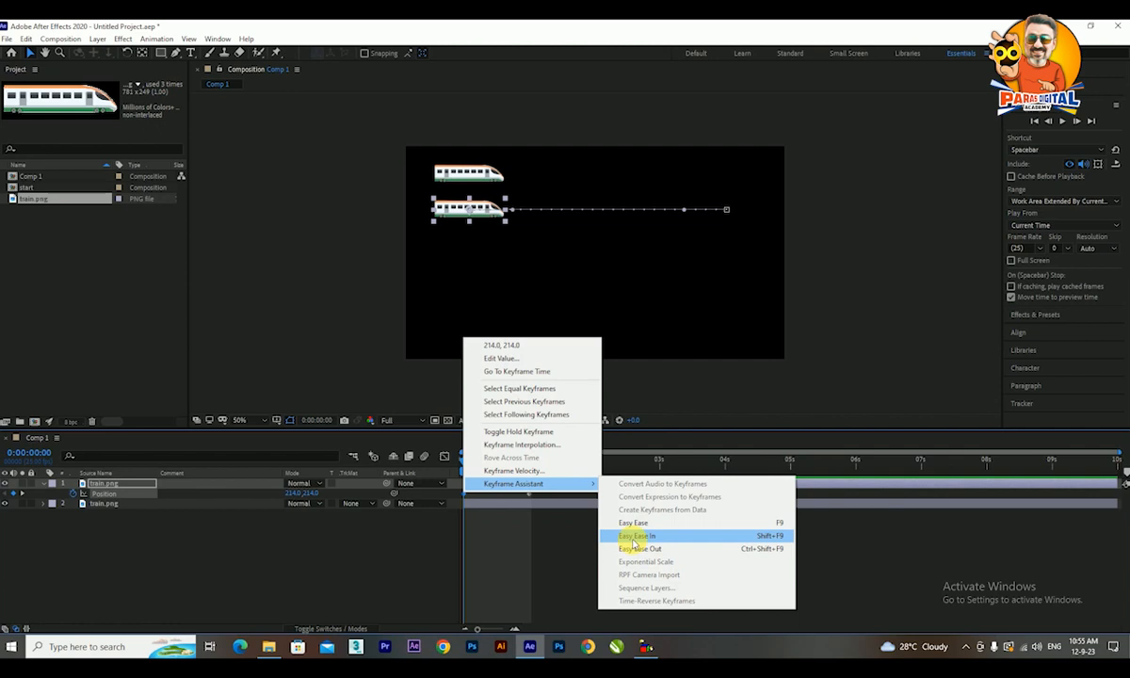
left_click(636, 536)
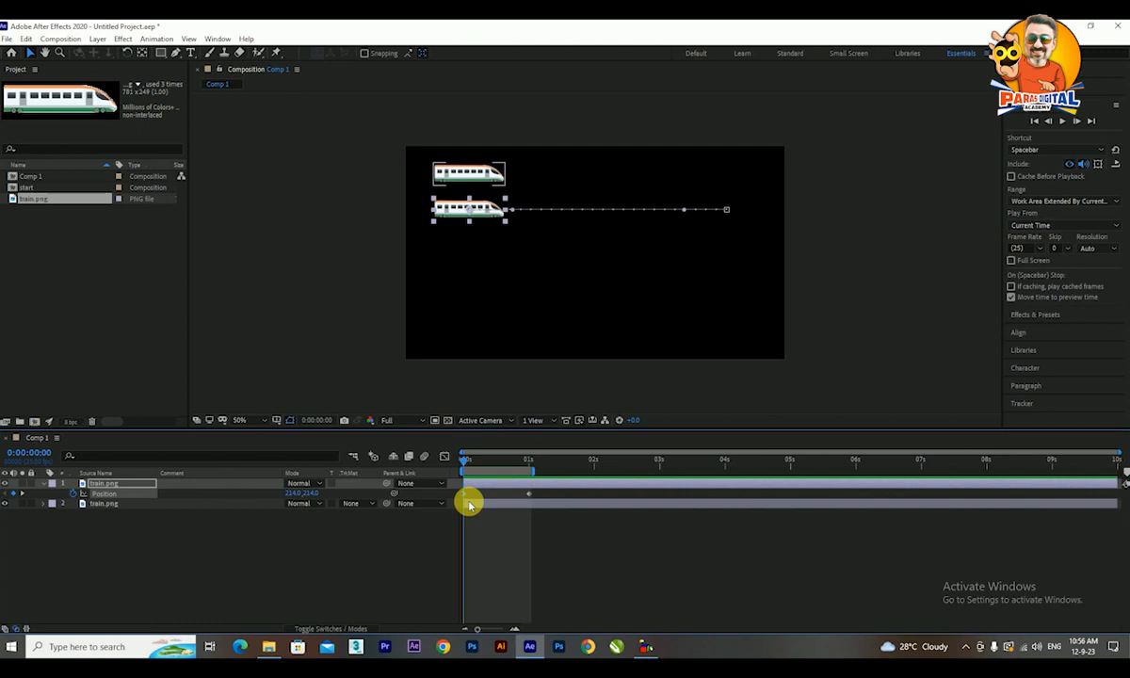
left_click(1064, 123)
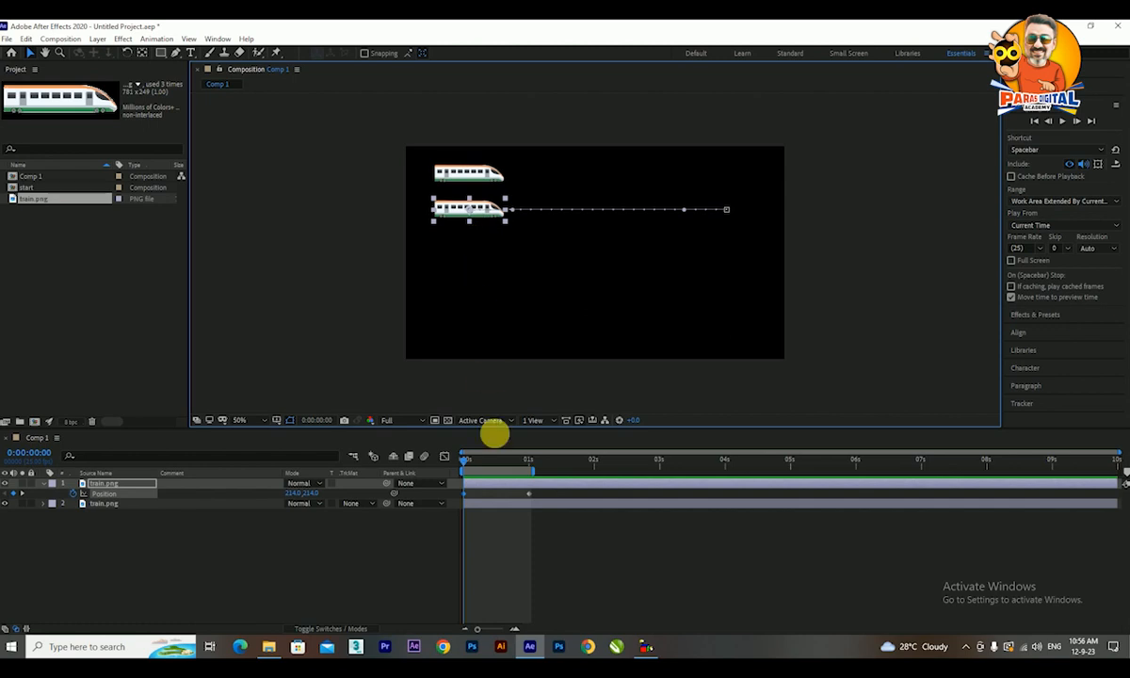
Apply Easy Ease In to the second train's position keyframe at one second
left_click(526, 497)
left_click(528, 494)
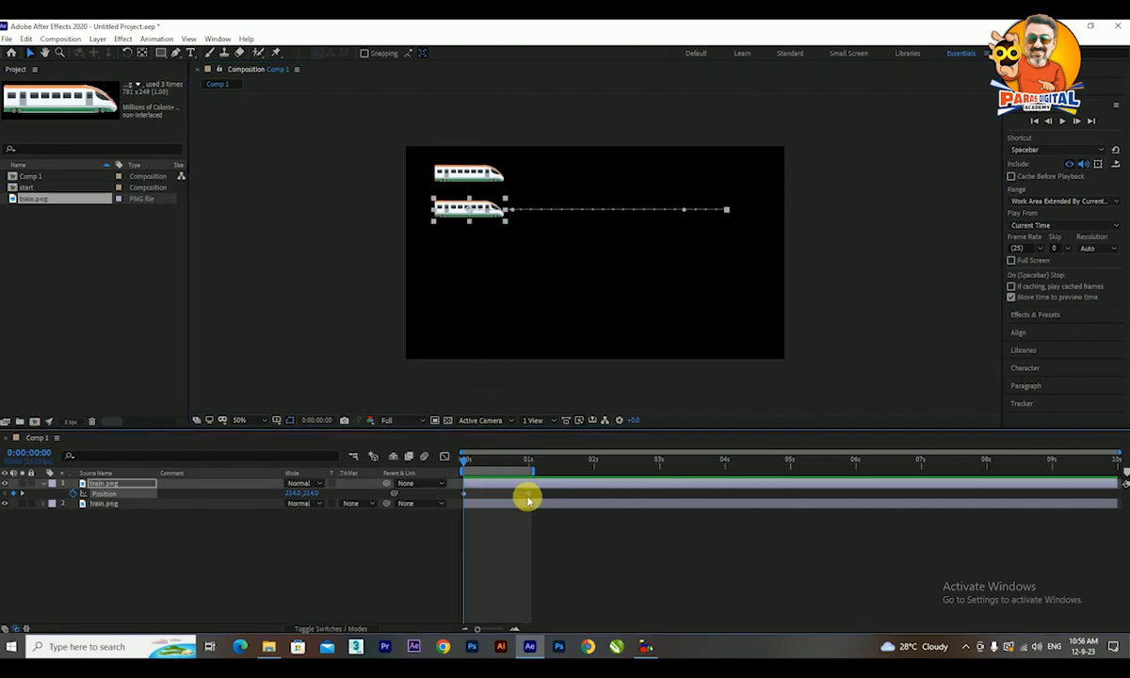
right_click(529, 496)
mouse_move(608, 487)
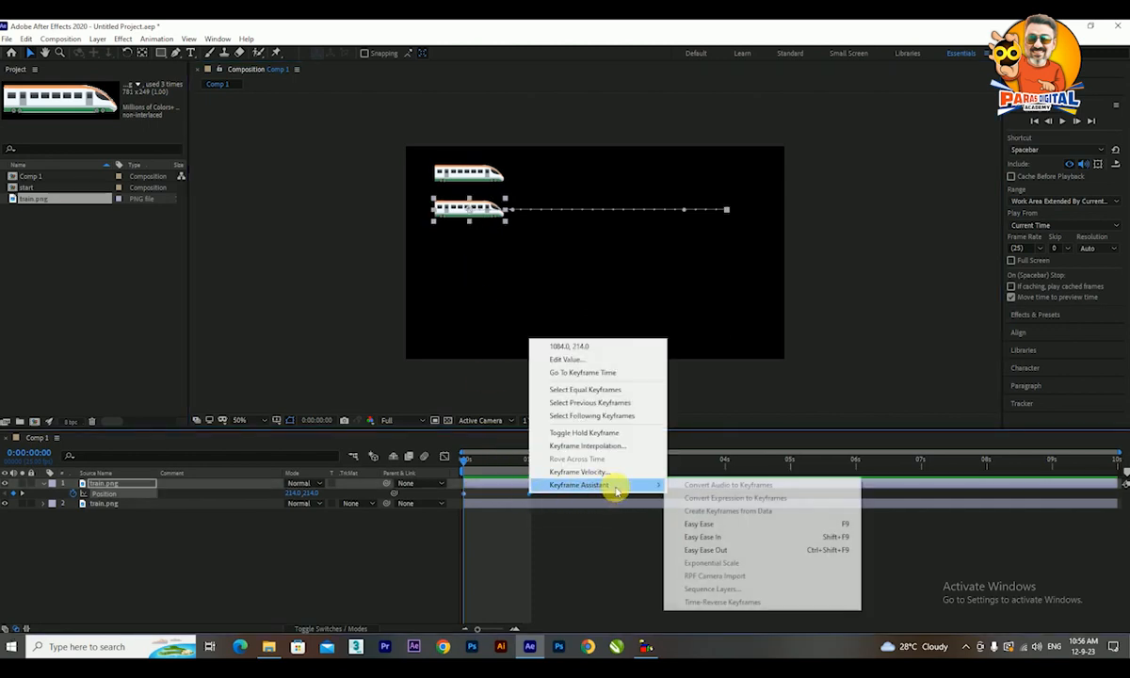
left_click(703, 538)
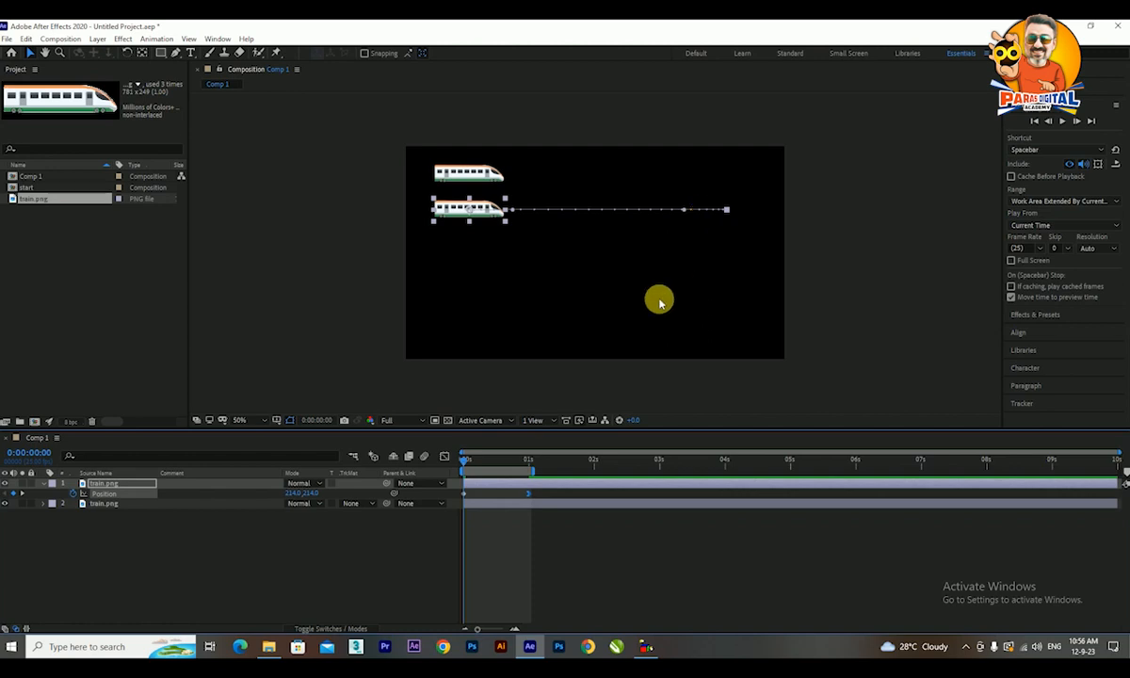
Play the animation from the start to compare the eased-in train with the linear one
left_click_drag(494, 461, 430, 467)
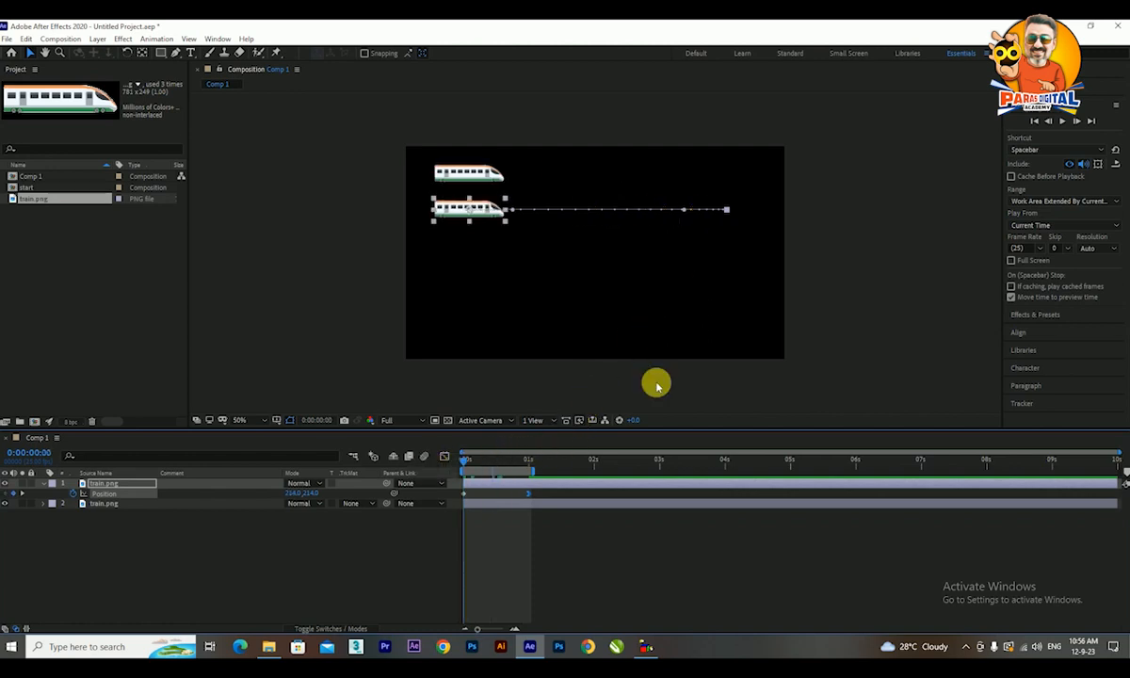
left_click(1062, 124)
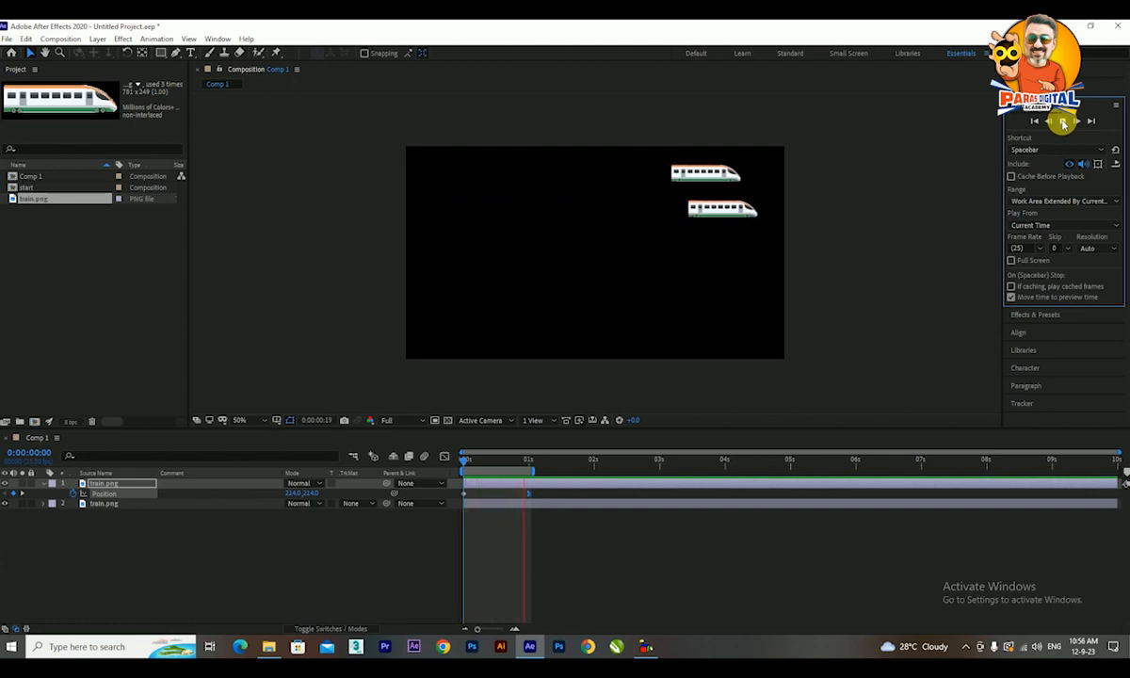
left_click(1062, 122)
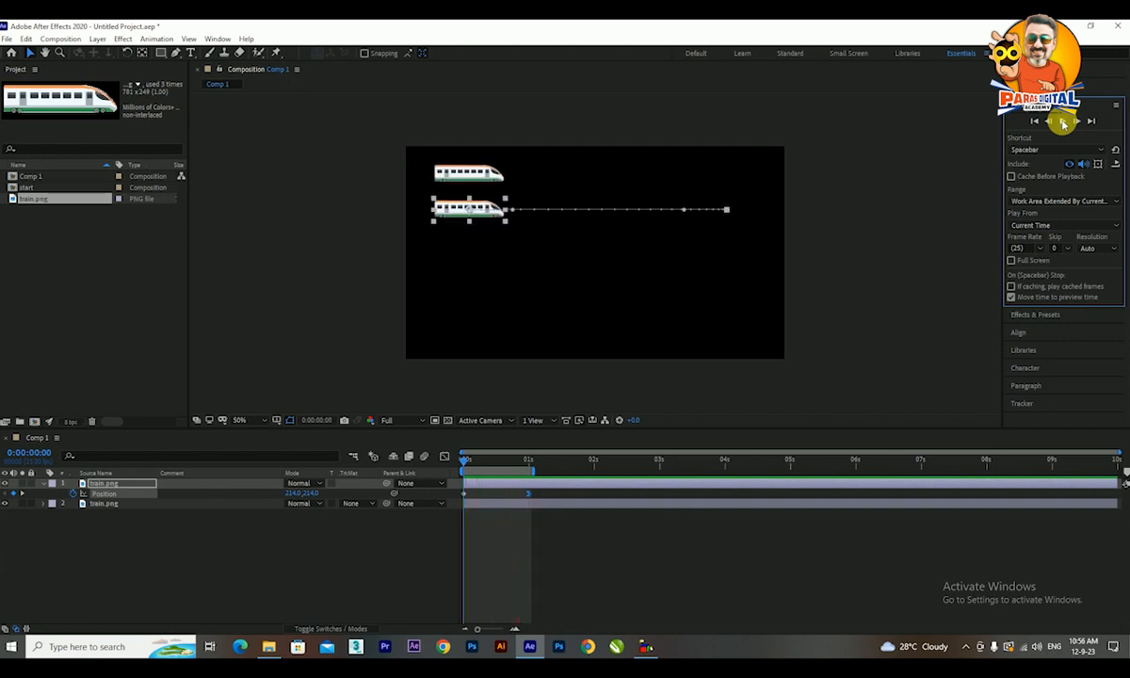
left_click(1062, 122)
left_click(1062, 123)
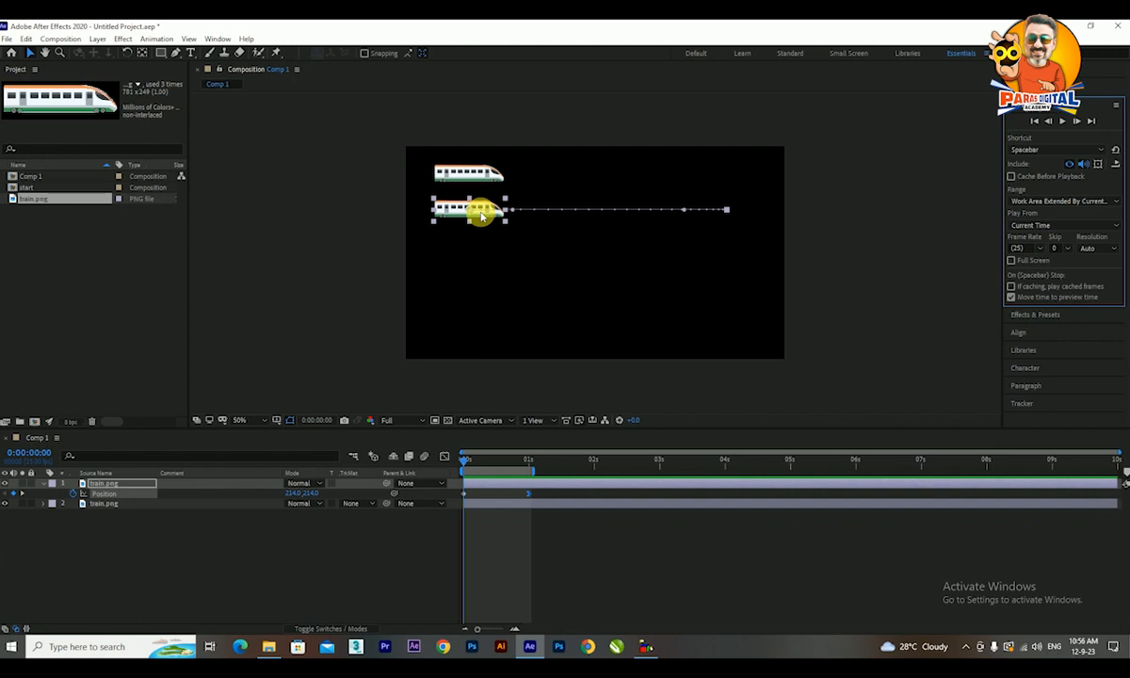
Duplicate the original train.png layer and shift the copy's position keyframes down to a Y position of 334
left_click(103, 504)
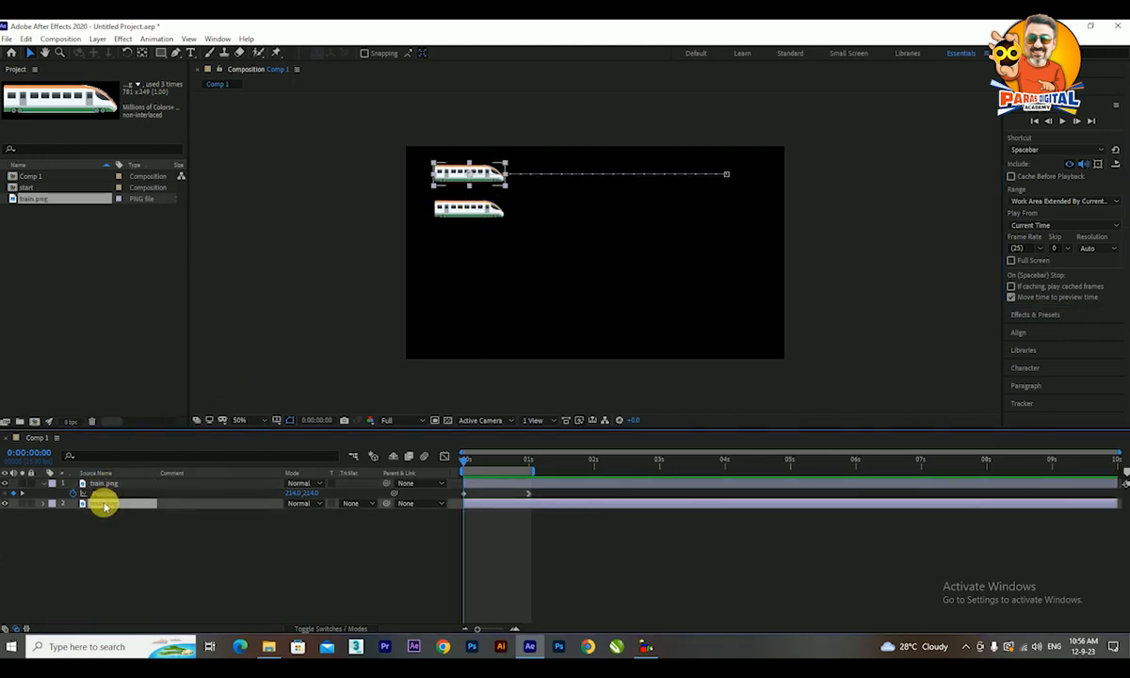
key("ctrl+d")
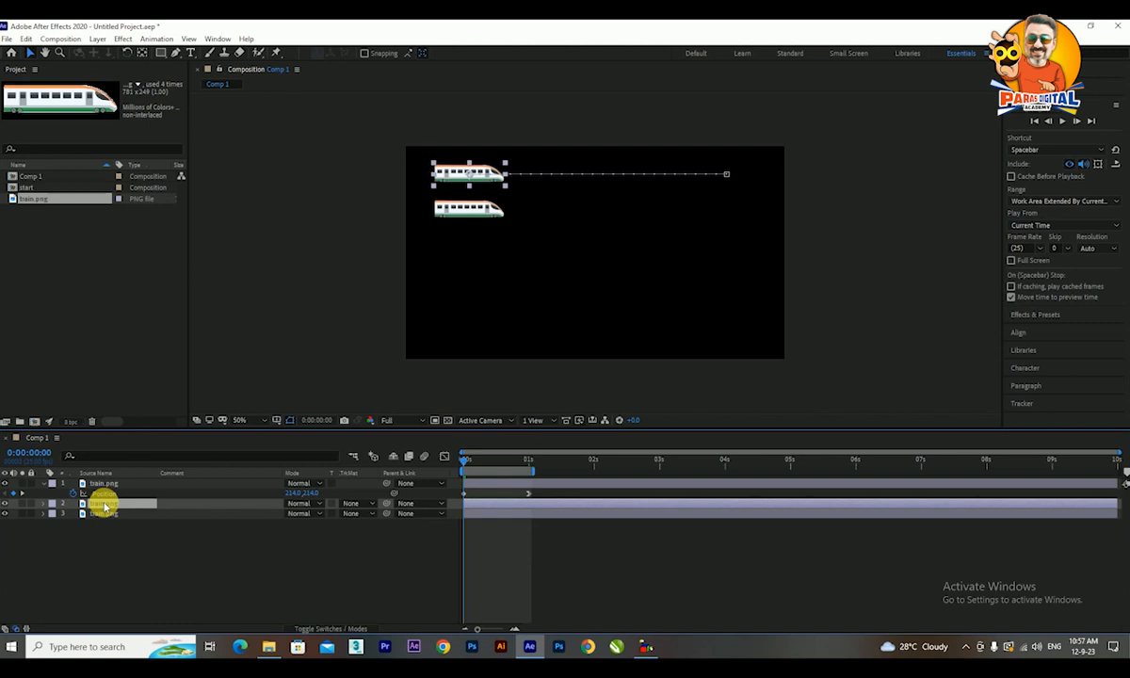
key("p")
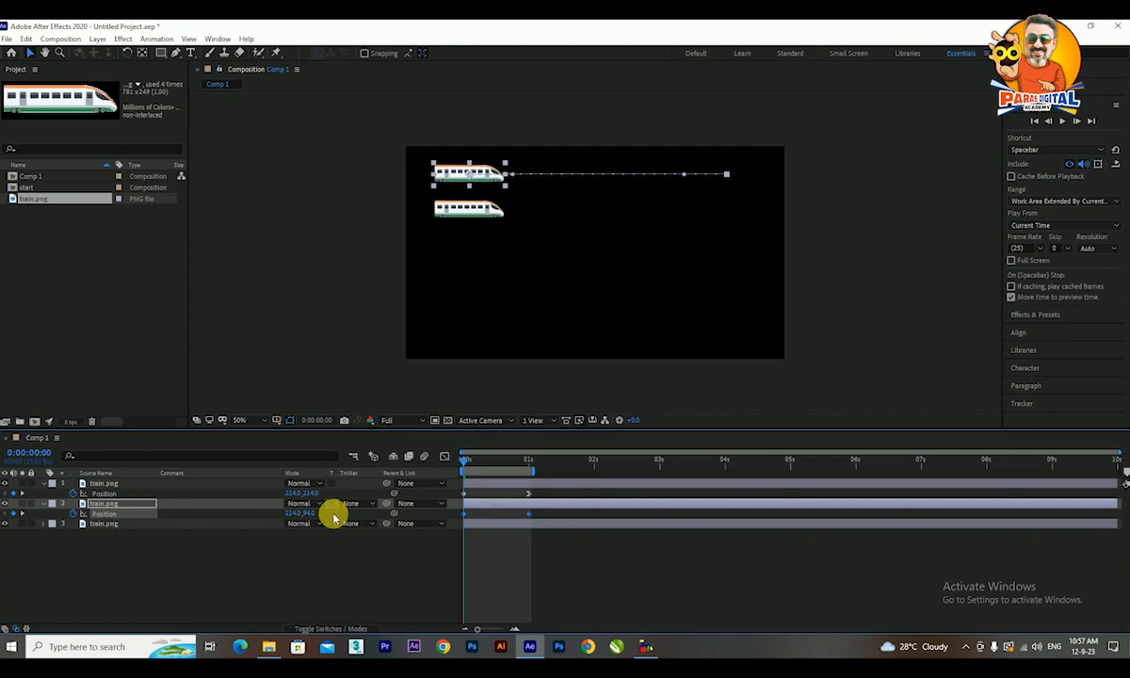
left_click_drag(323, 517, 476, 496)
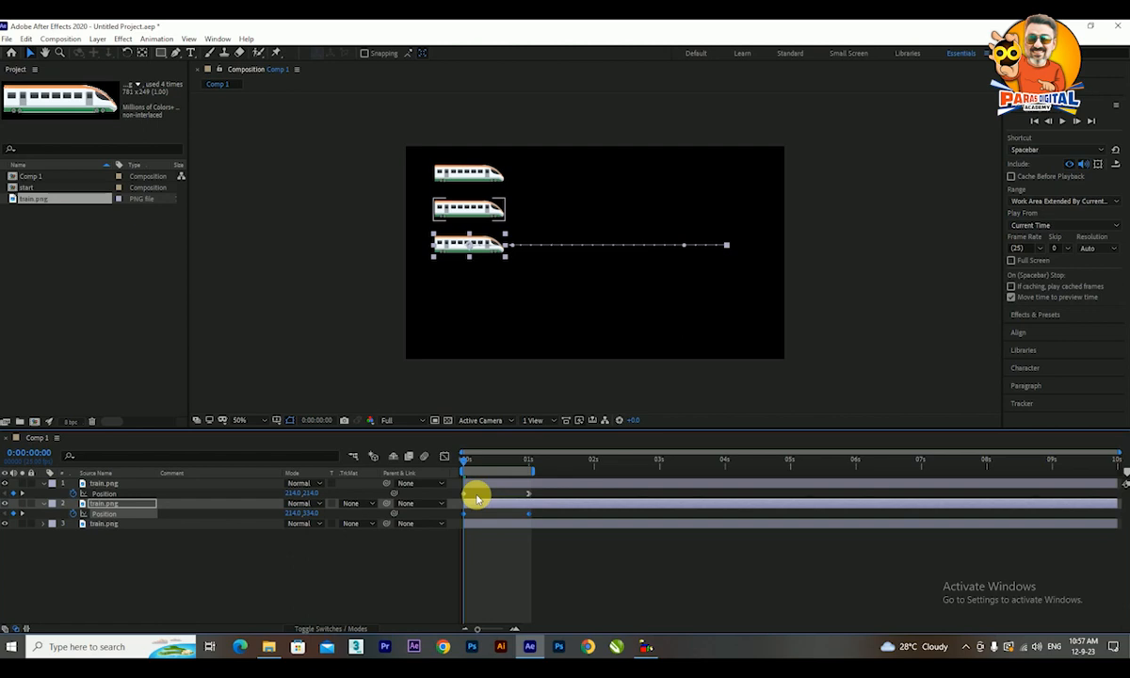
left_click(207, 560)
left_click(106, 517)
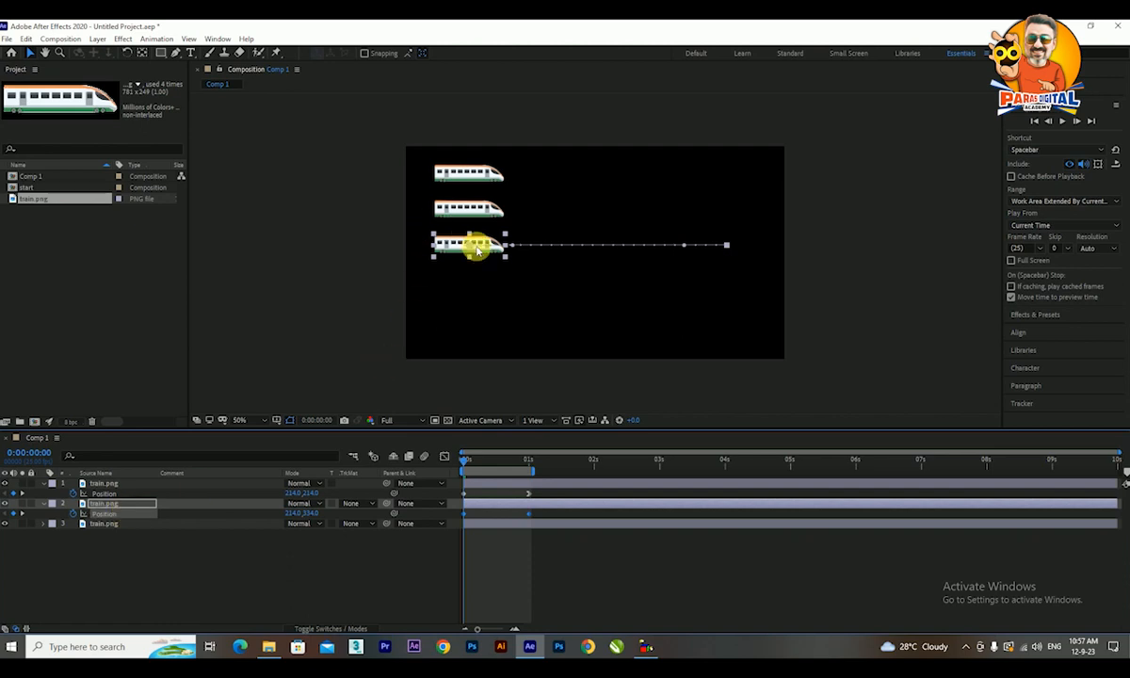
Apply Easy Ease Out to the third train's first position keyframe
left_click(475, 515)
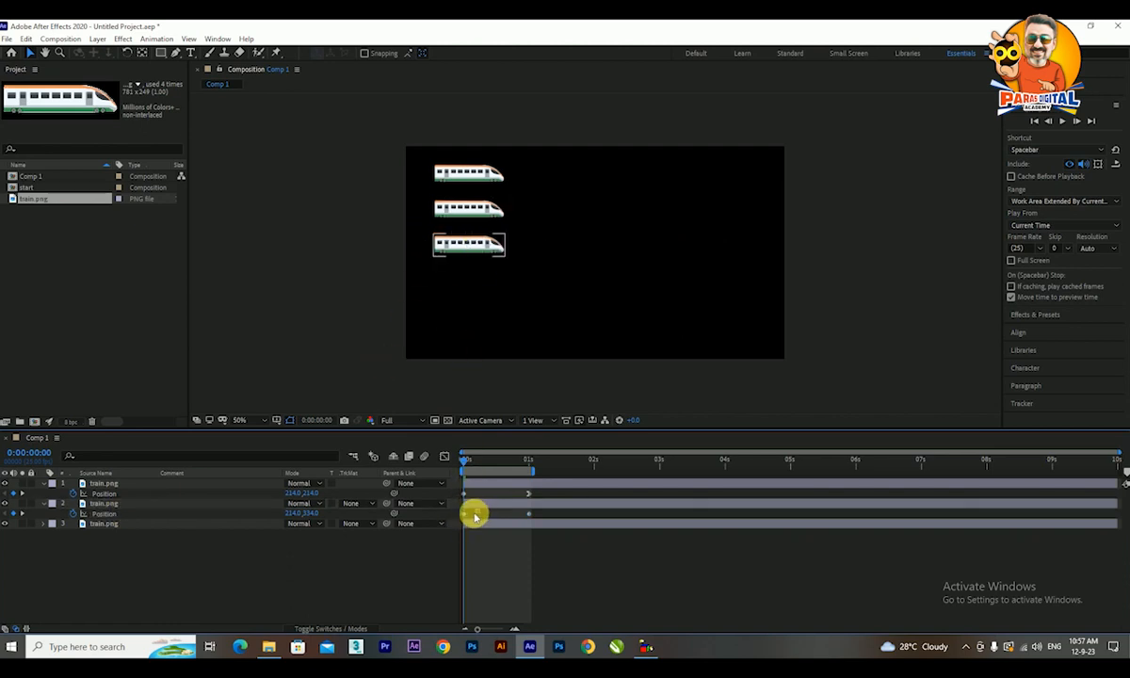
left_click(463, 514)
right_click(464, 514)
mouse_move(532, 506)
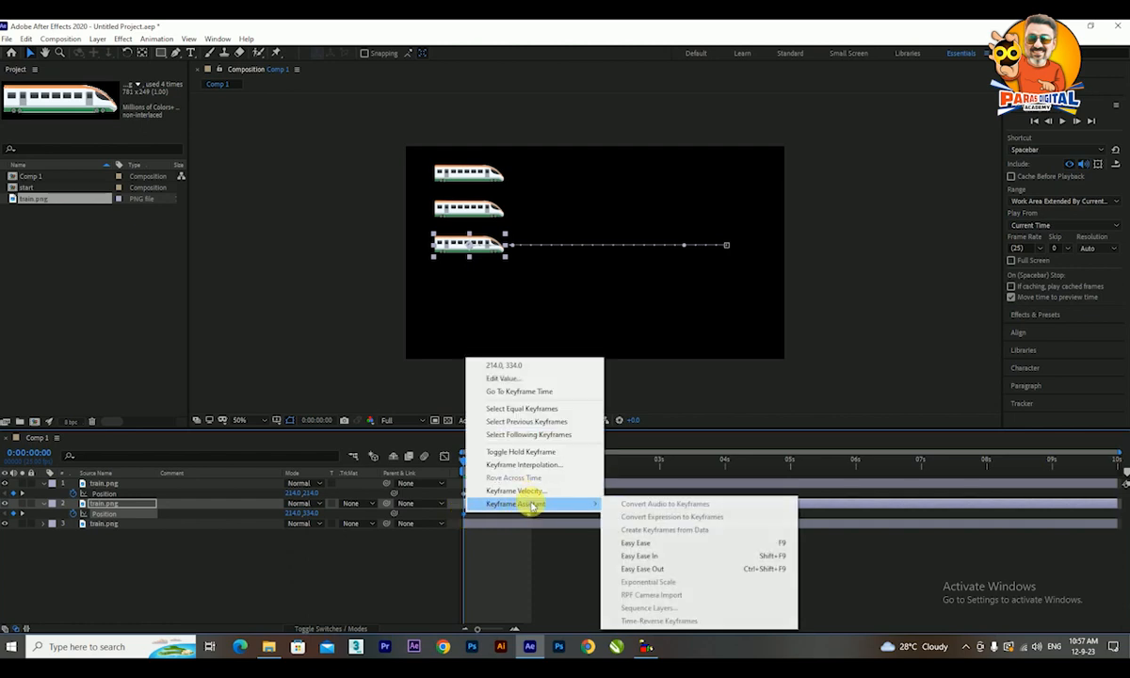
left_click(659, 570)
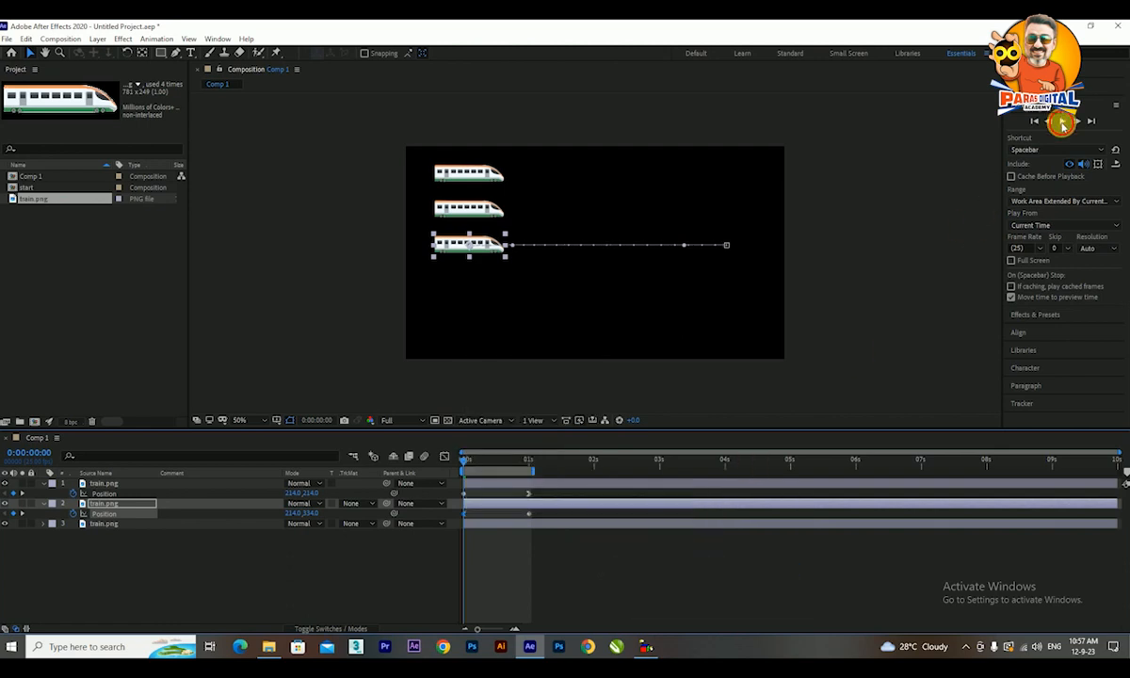
Play the animation to compare the motion of the linear, Easy Ease In and Easy Ease Out trains
left_click(1062, 121)
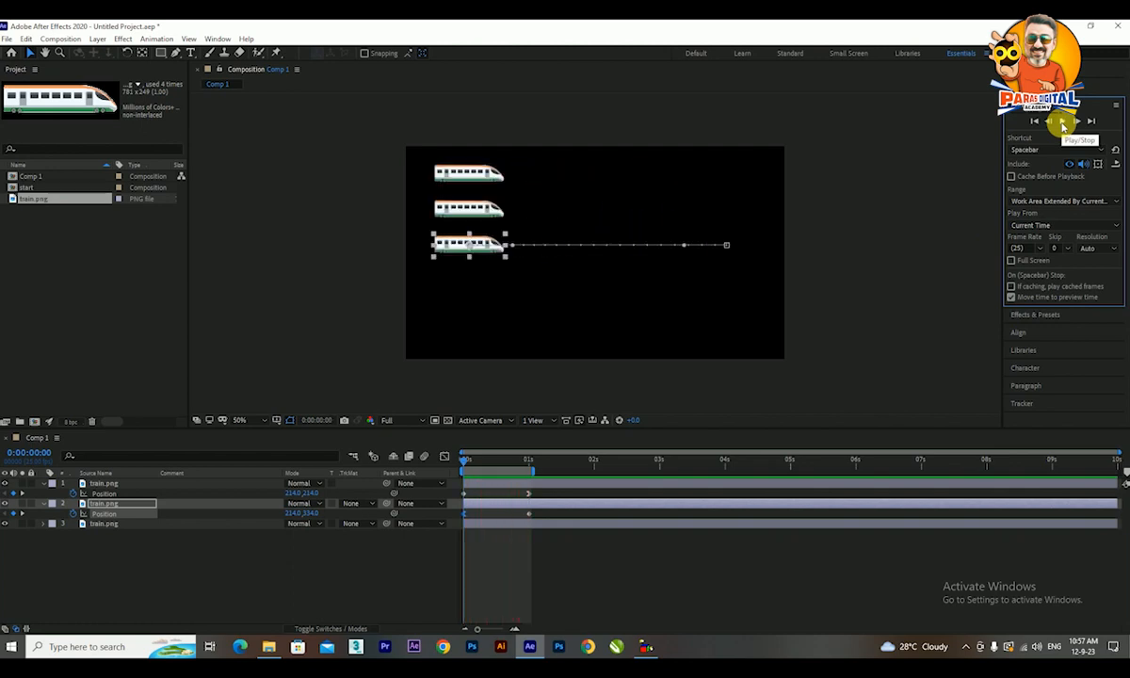
left_click(1062, 121)
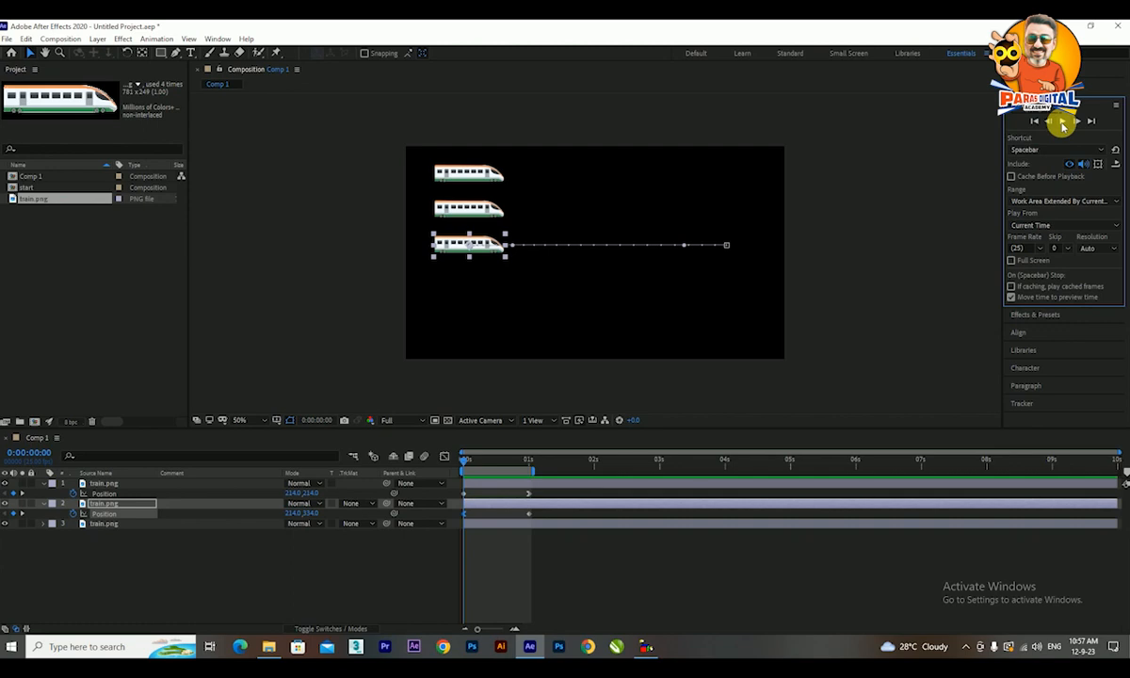
left_click(1062, 120)
left_click(1062, 120)
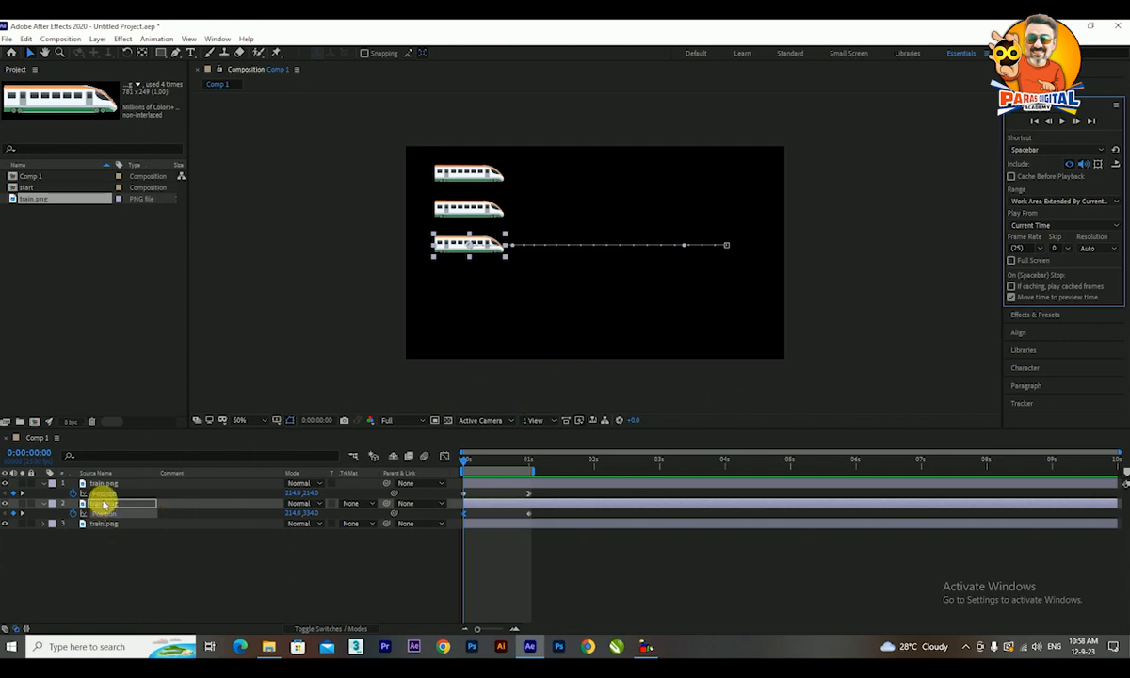
Duplicate the original train.png layer and shift the copy's position keyframes down to a Y position of 457
left_click(104, 523)
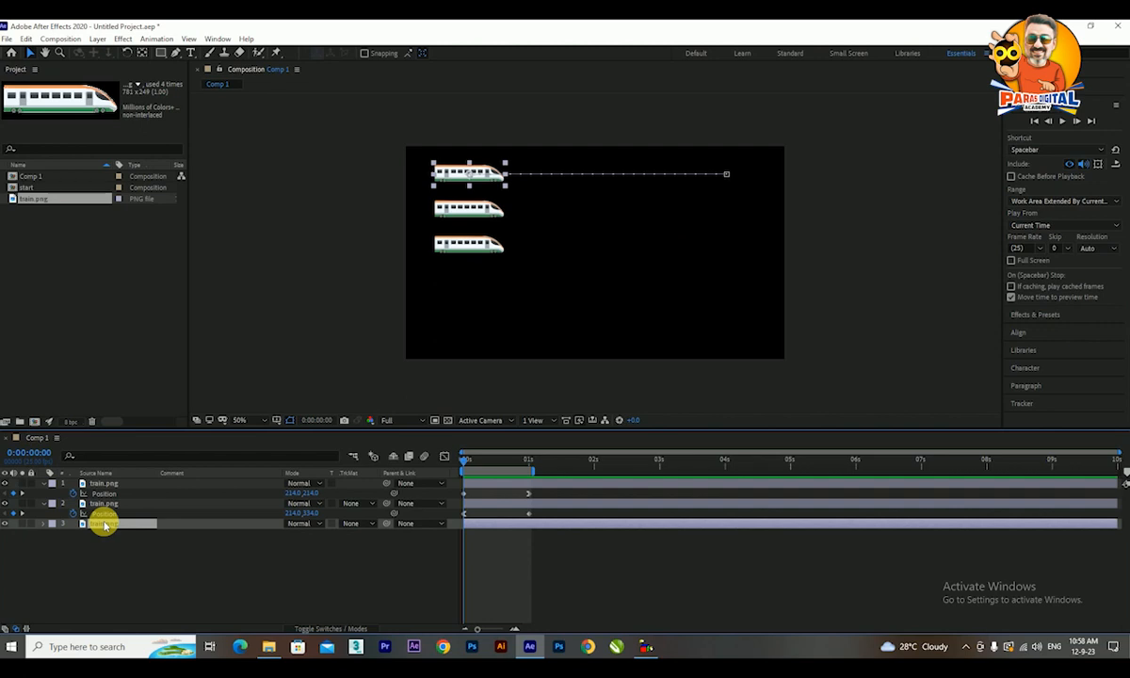
key("ctrl+d")
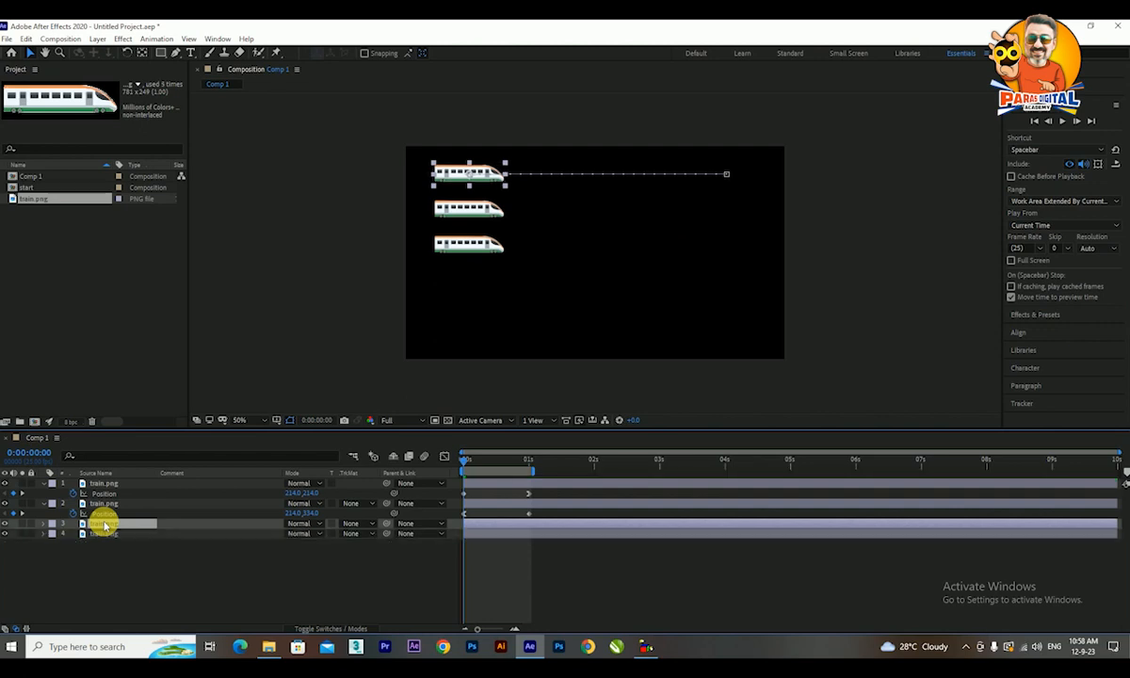
key("p")
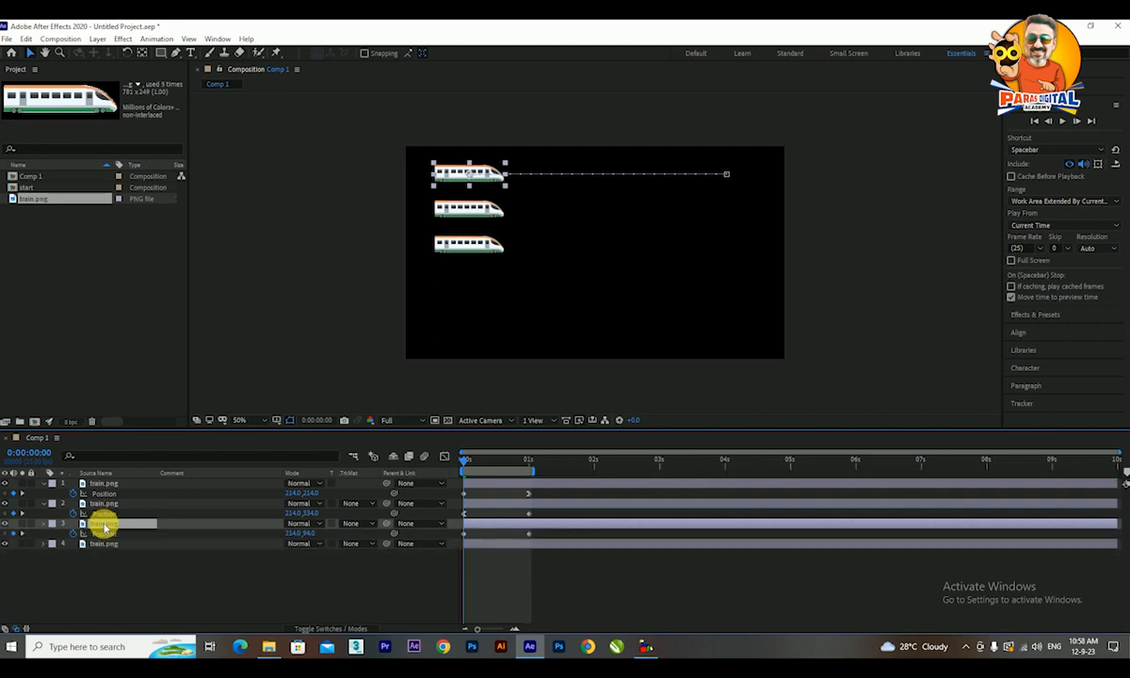
left_click(103, 531)
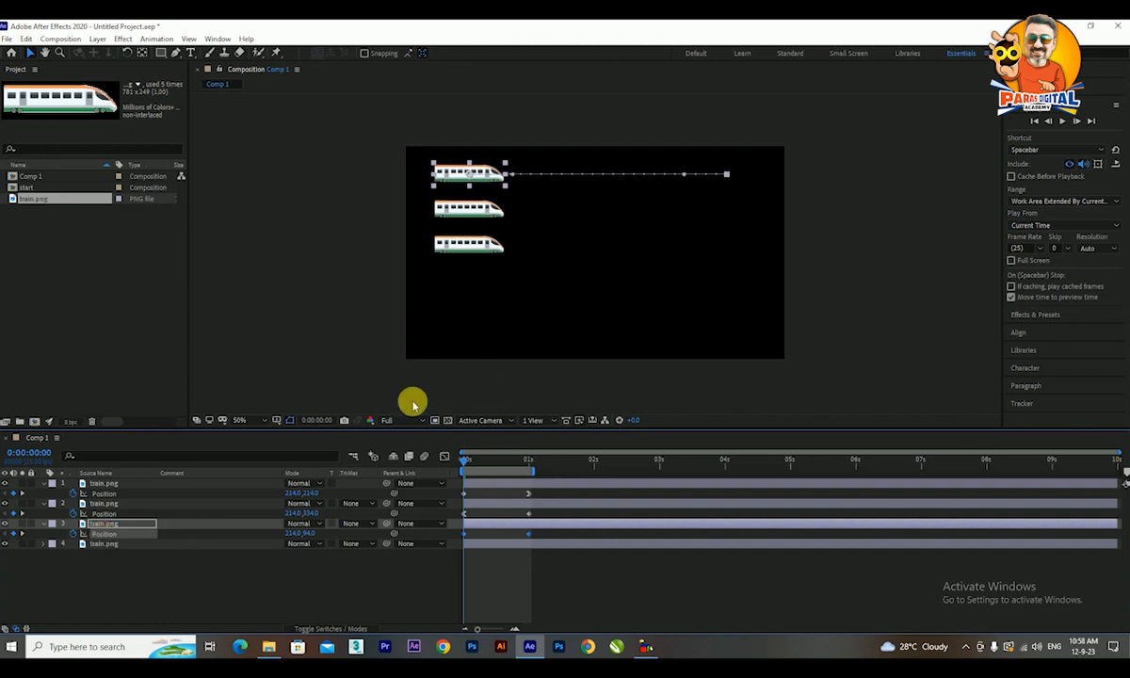
left_click_drag(311, 533, 551, 512)
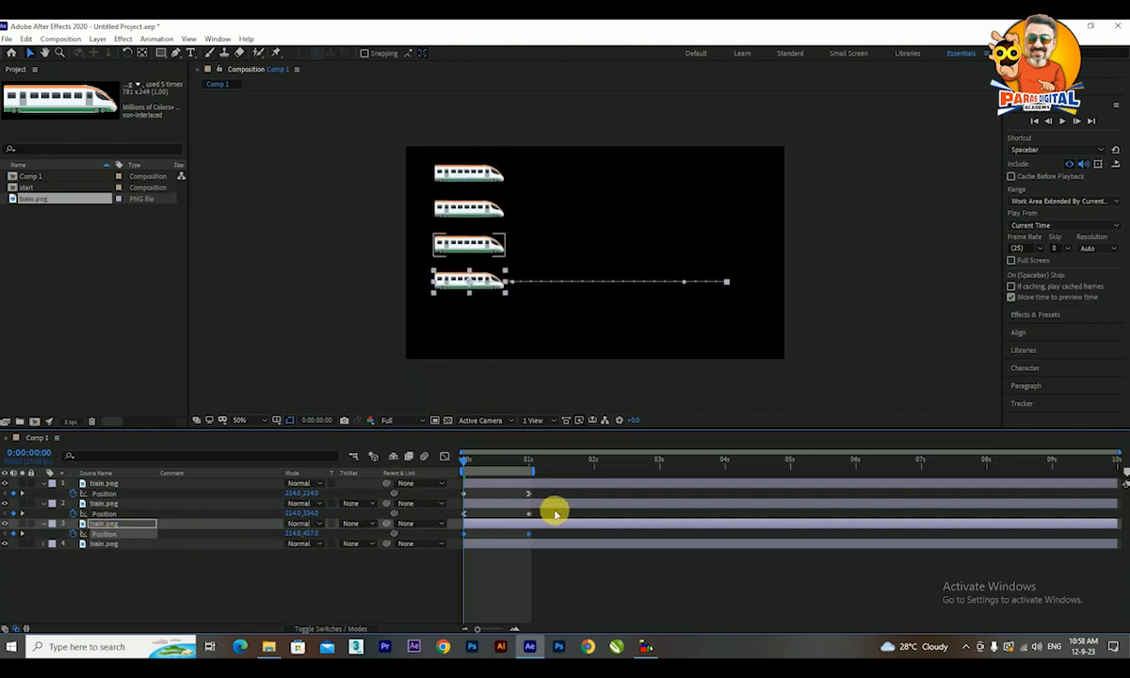
Apply Easy Ease to both position keyframes of the fourth train
left_click_drag(554, 537, 453, 546)
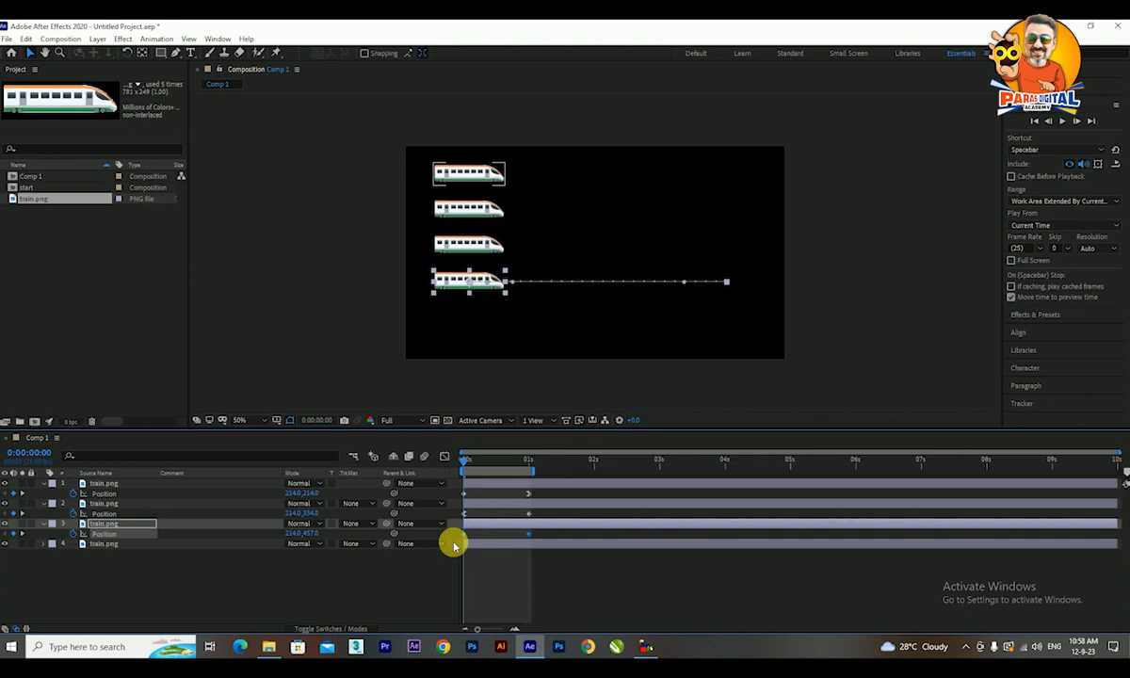
right_click(466, 533)
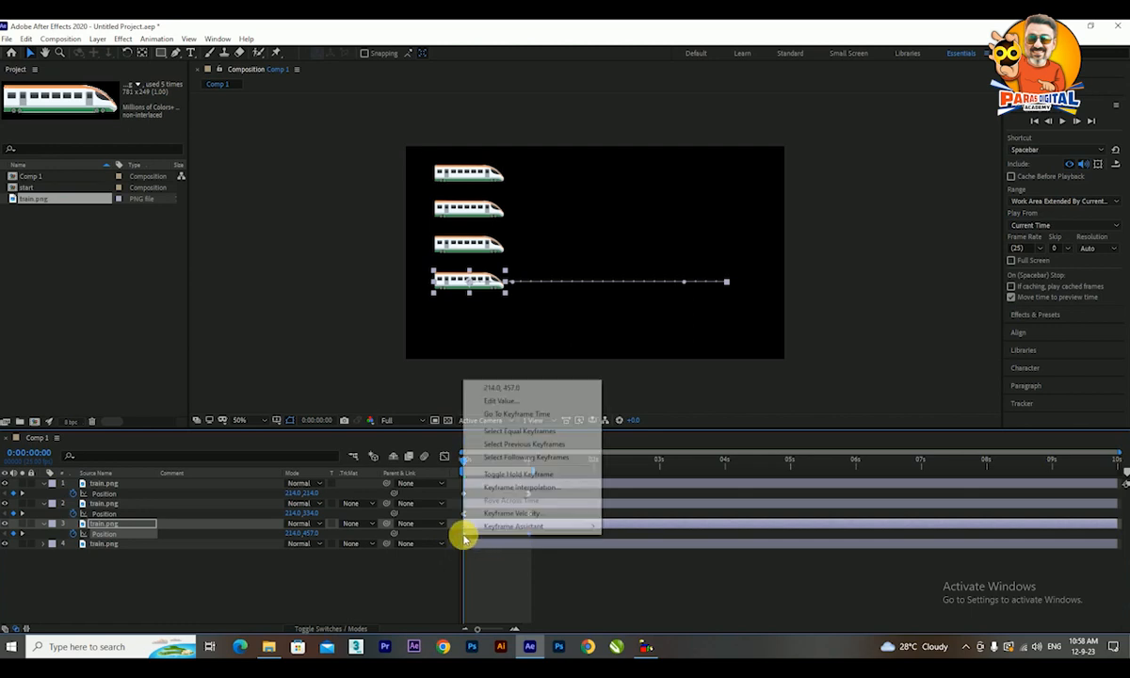
mouse_move(543, 531)
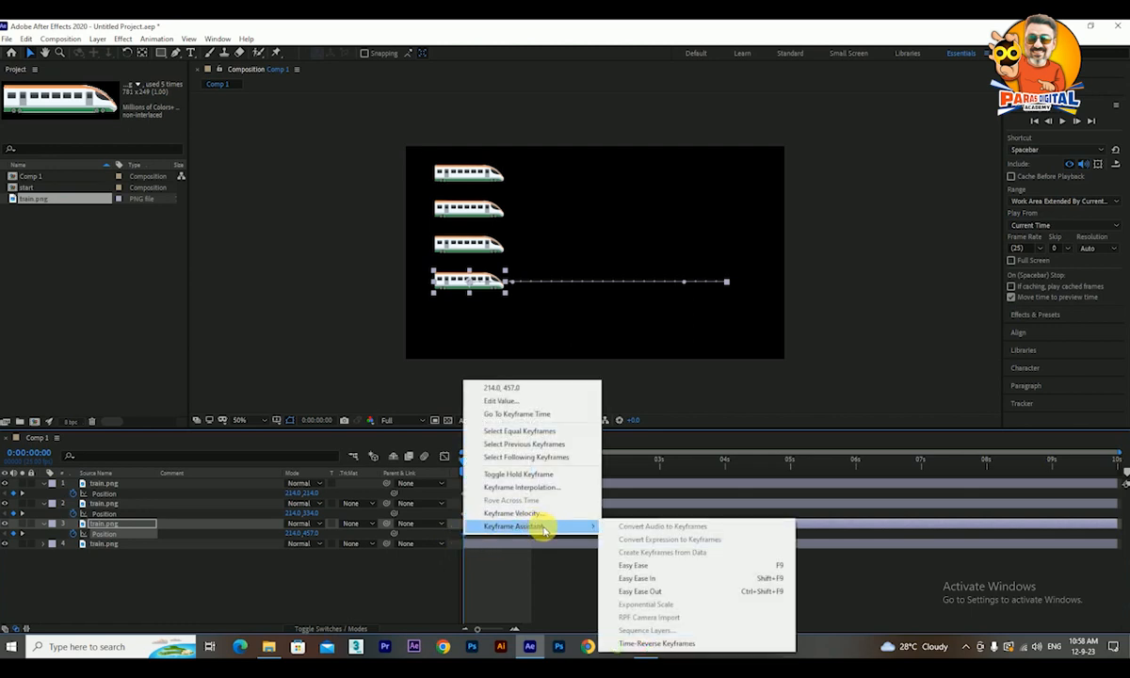
left_click(700, 567)
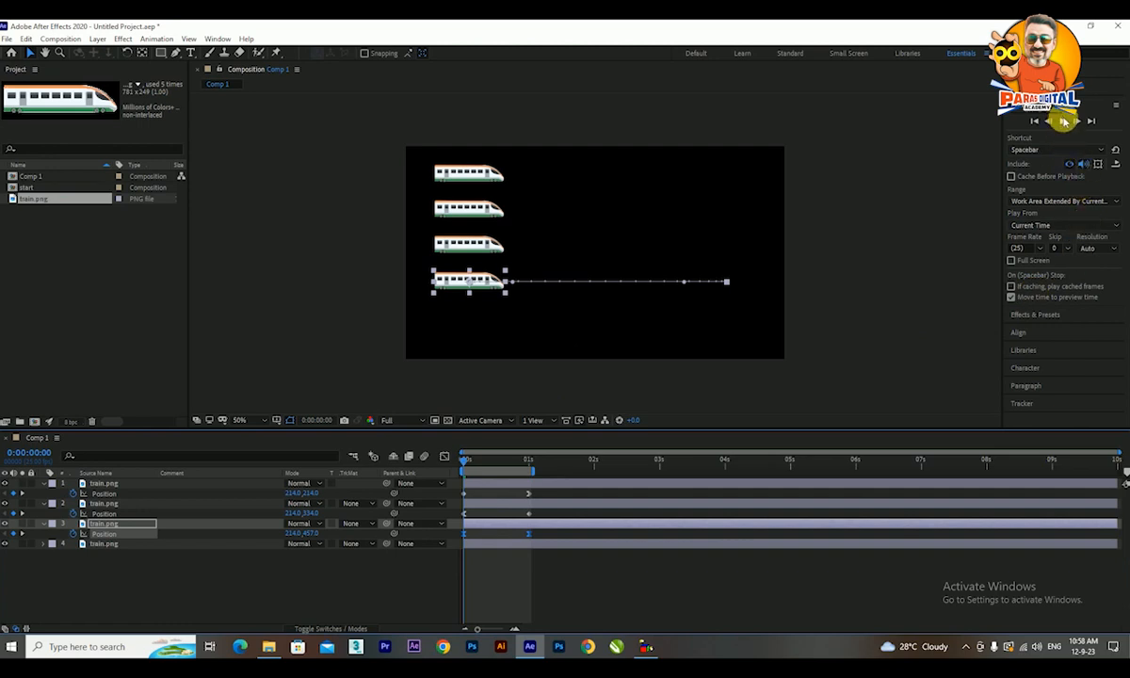
Play the animation to compare the Easy Ease train with the linear, Easy Ease In and Easy Ease Out trains
left_click(1064, 120)
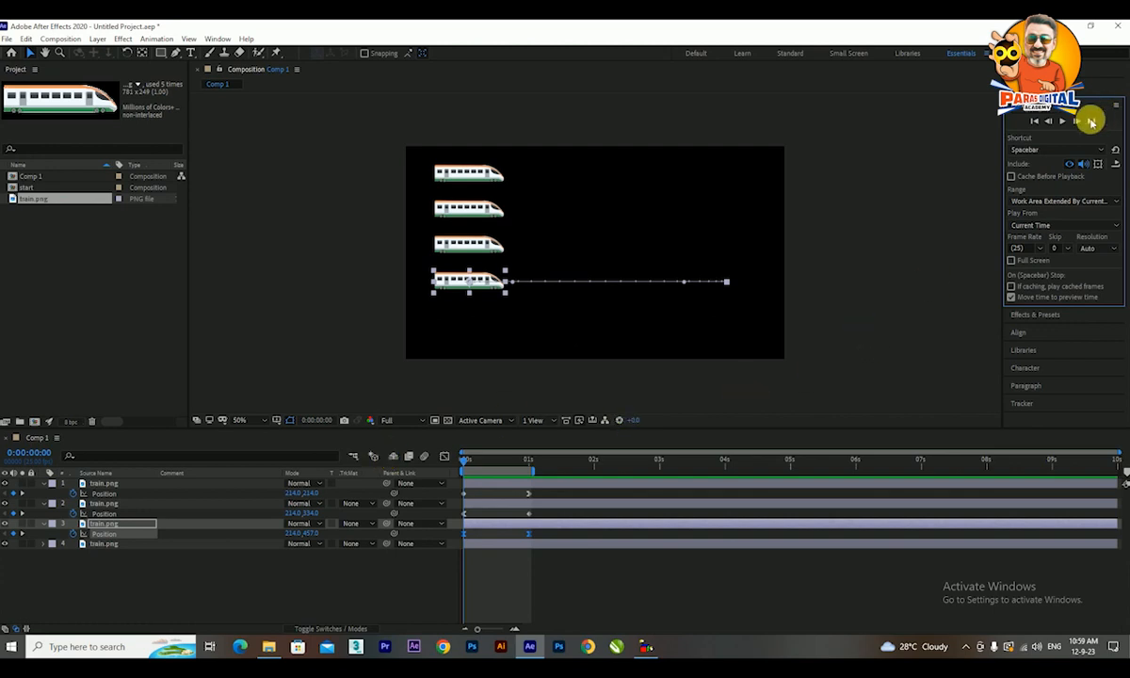
left_click(1062, 121)
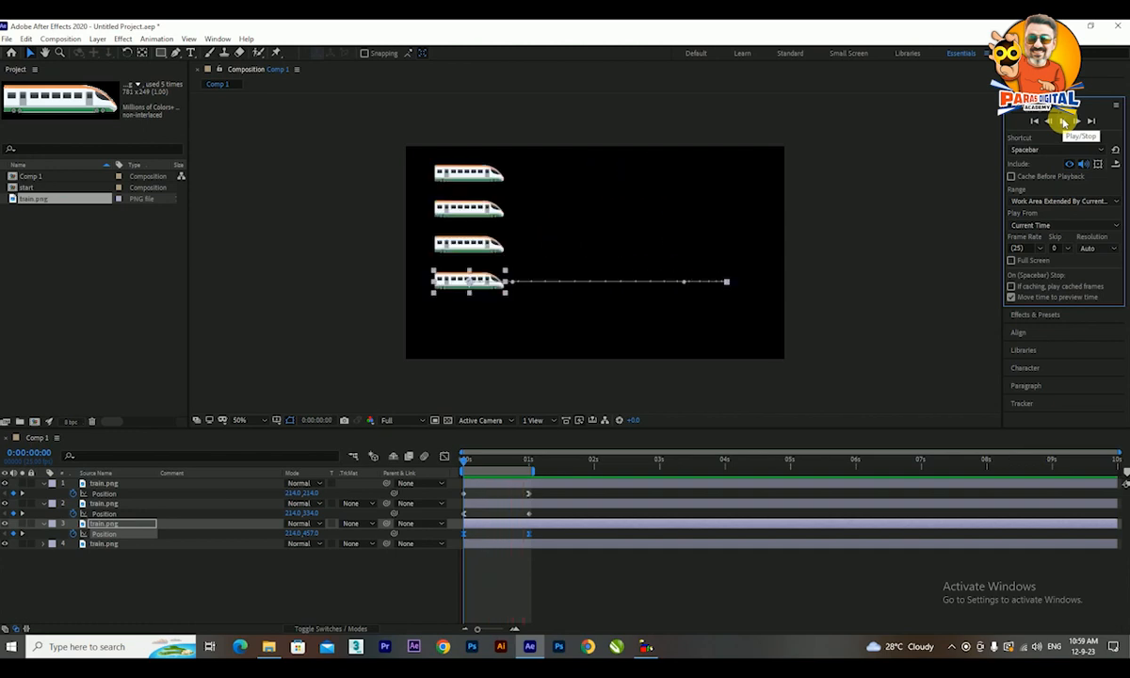
left_click(1062, 121)
Keyframe the original train's scale from 15% at 0 seconds to 31% at 1 second
left_click(107, 545)
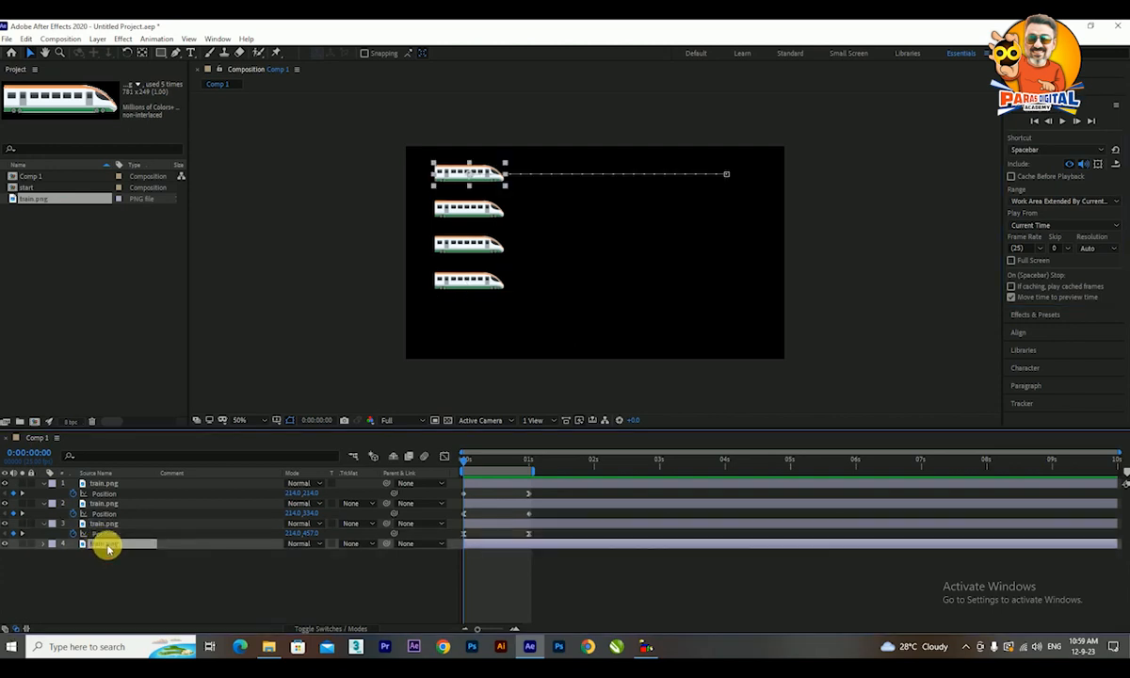
key("s")
left_click(73, 554)
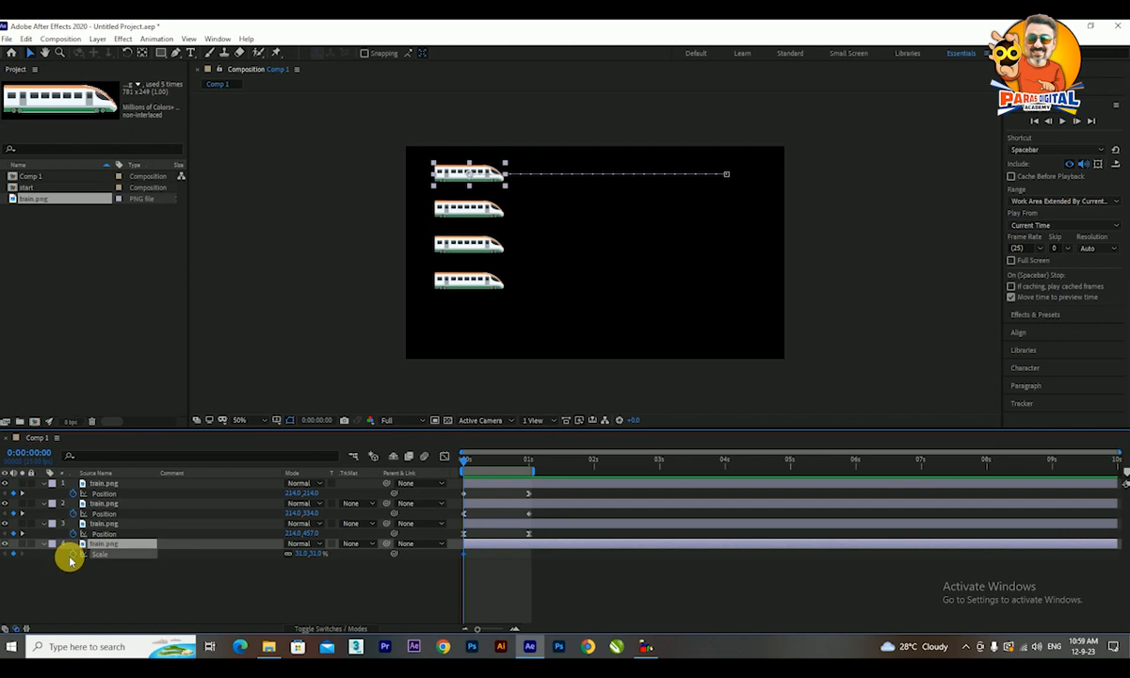
left_click_drag(298, 555, 296, 558)
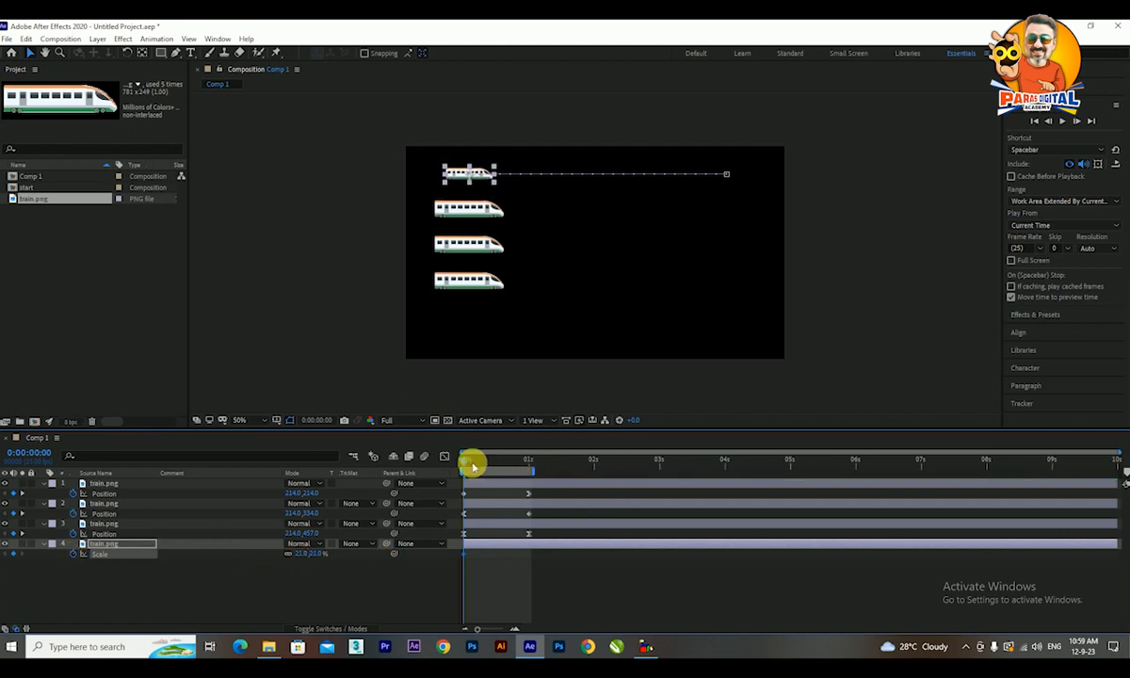
key("ctrl+z")
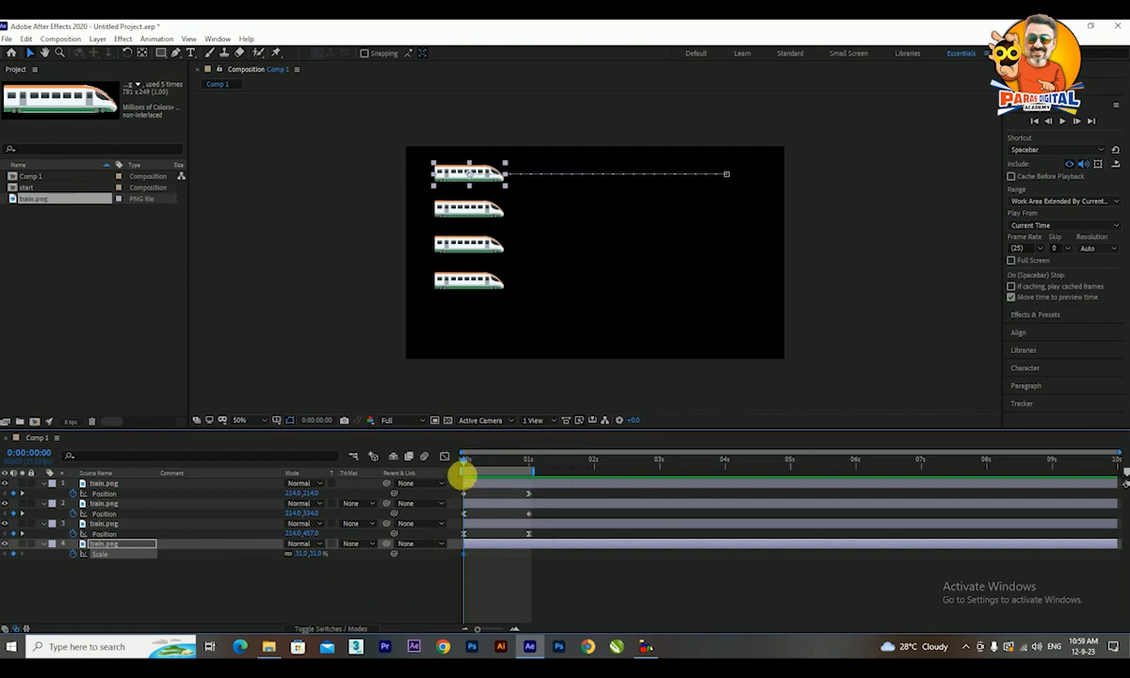
left_click_drag(466, 462, 532, 463)
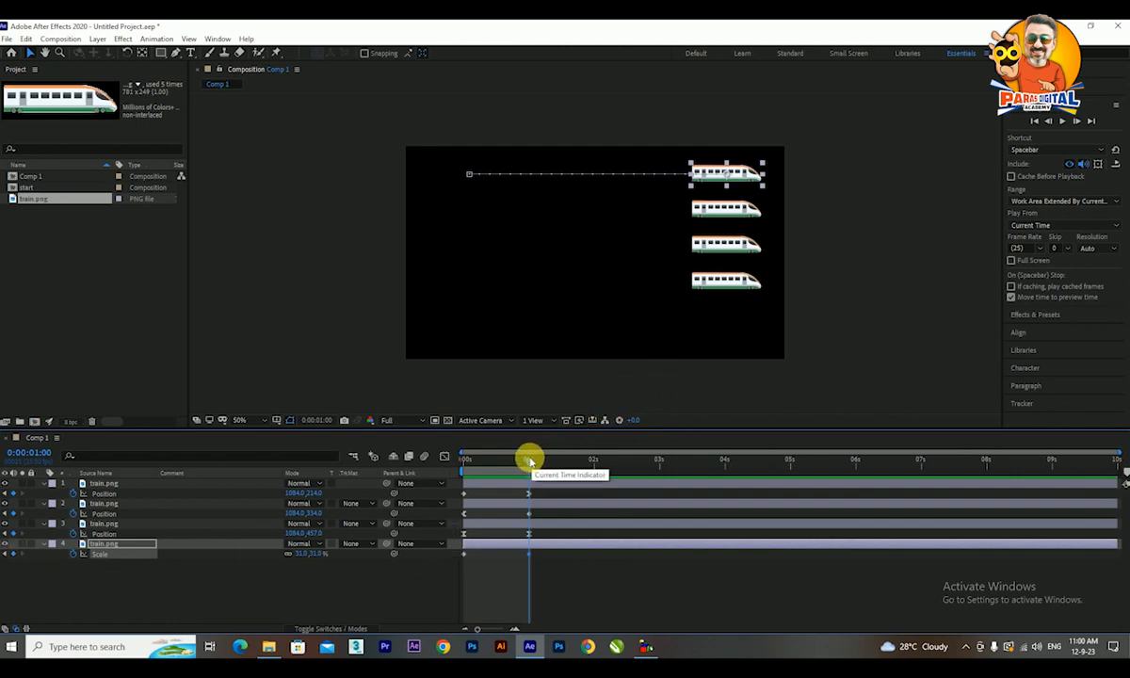
left_click_drag(529, 461, 408, 484)
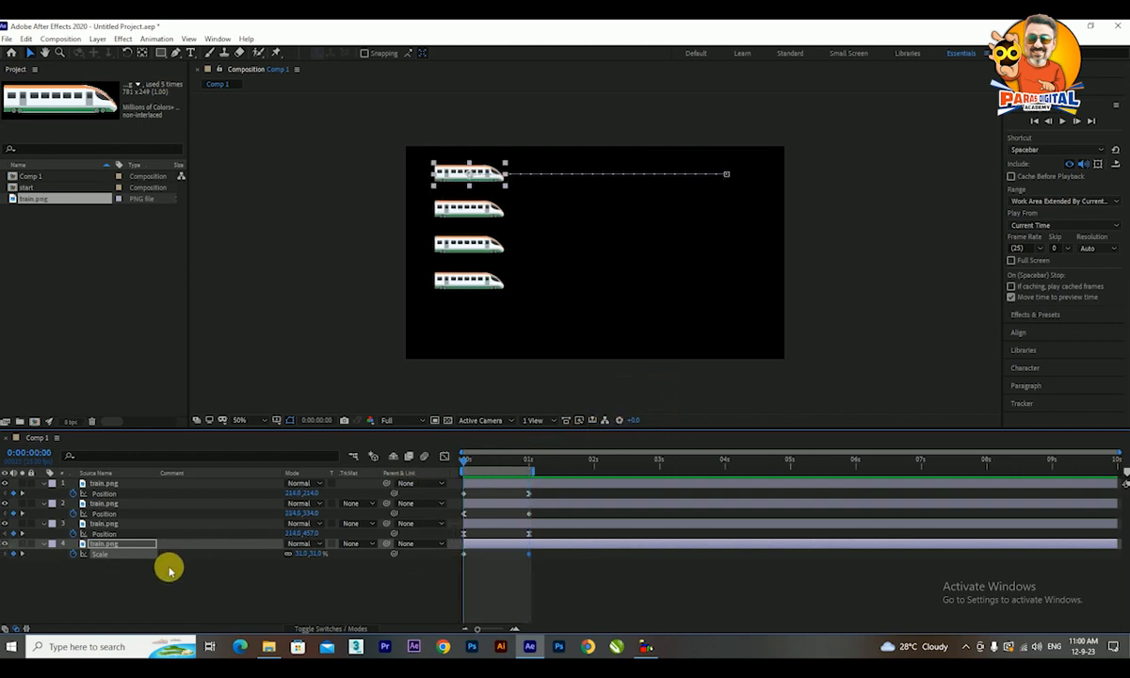
left_click_drag(301, 557, 292, 553)
Play the animation to check the original train's scaling
key("space")
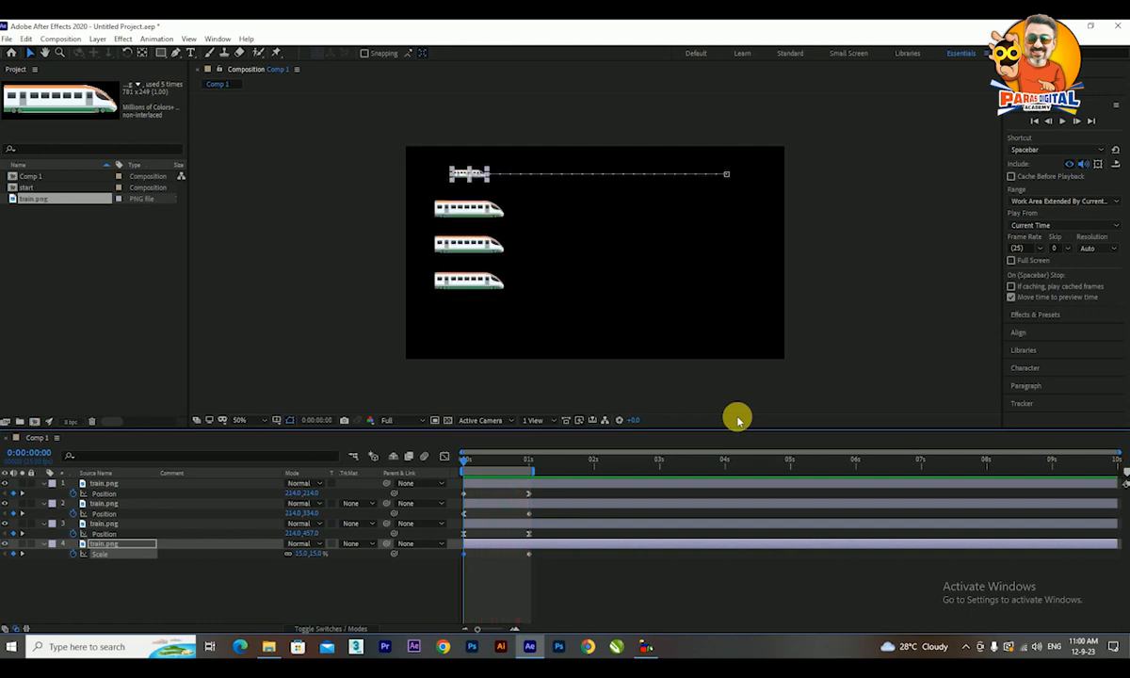
key("space")
left_click(513, 469)
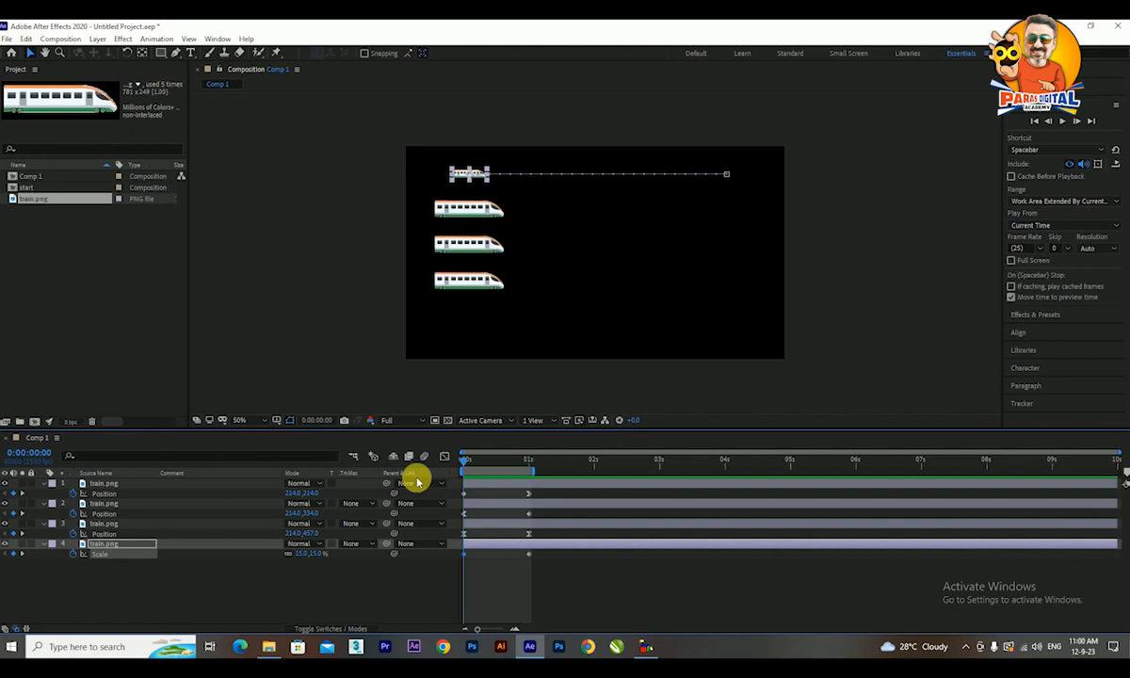
Keyframe the original train's rotation from 181° at 0 seconds to 0° at 1 second
key("r")
left_click(69, 557)
left_click(73, 554)
left_click_drag(480, 470, 529, 462)
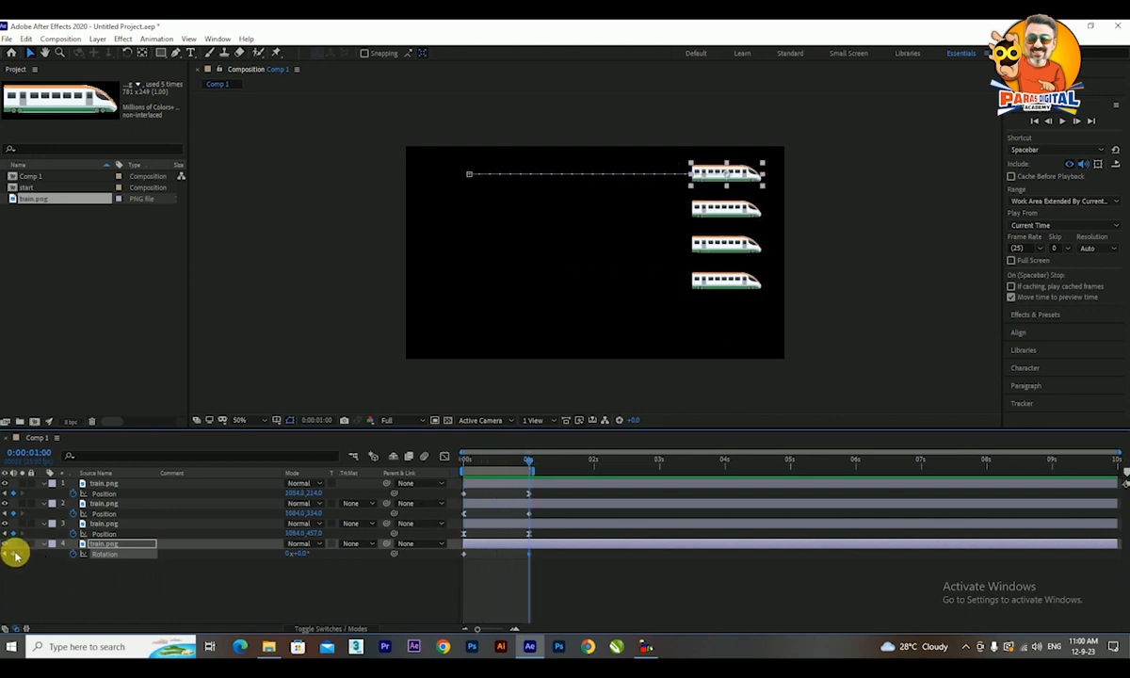
left_click_drag(514, 462, 409, 472)
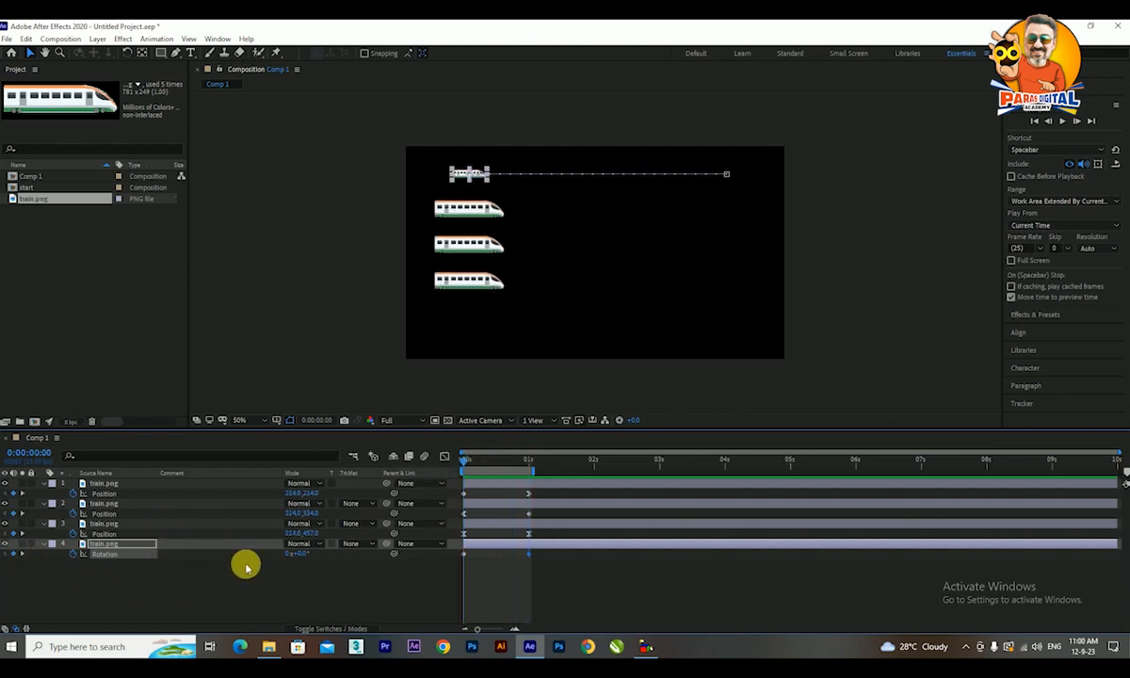
left_click_drag(298, 554, 412, 555)
left_click_drag(478, 457, 441, 464)
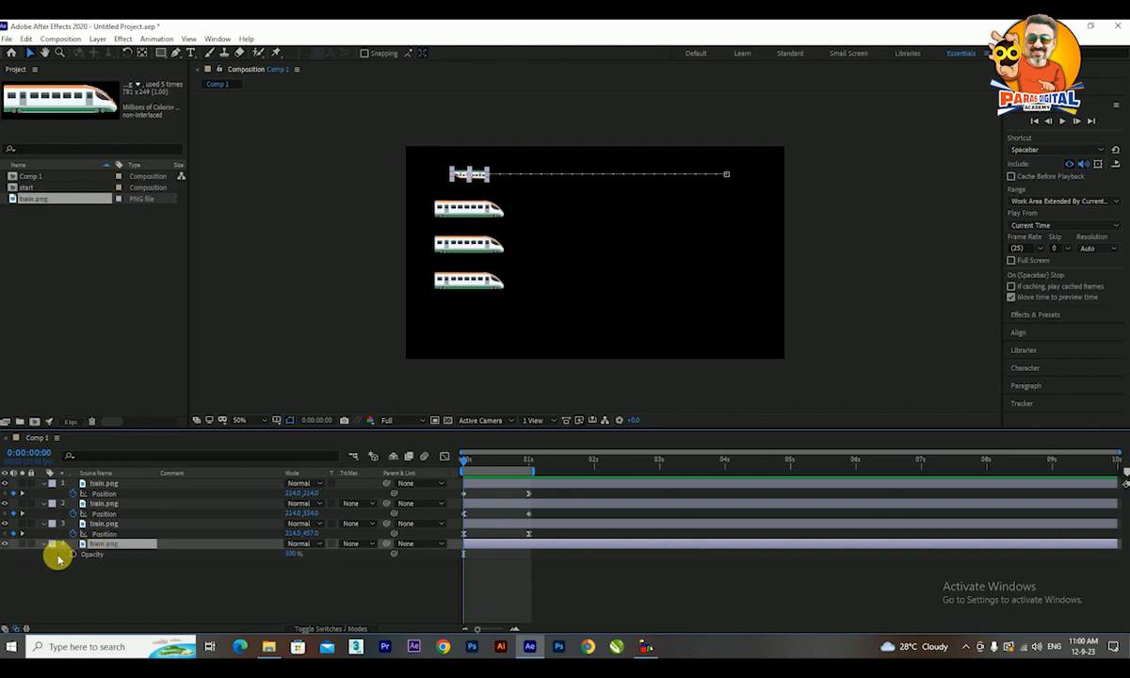
Keyframe the original train's opacity from 0% at 0 seconds to 100% at 1 second
left_click(78, 555)
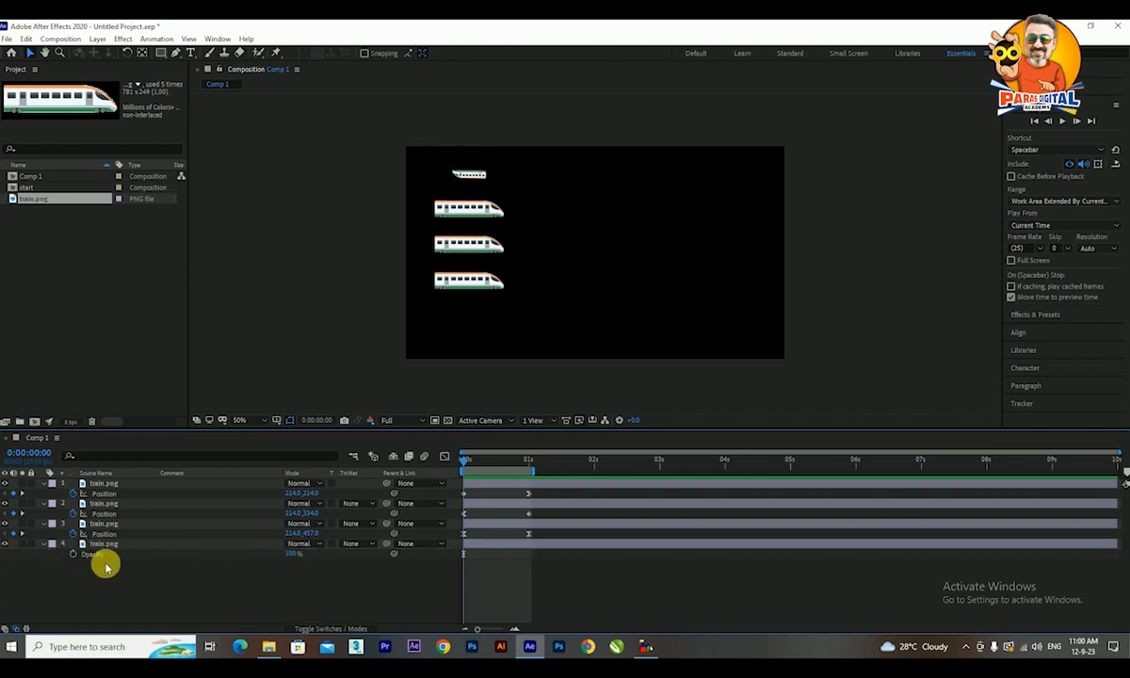
left_click(138, 546)
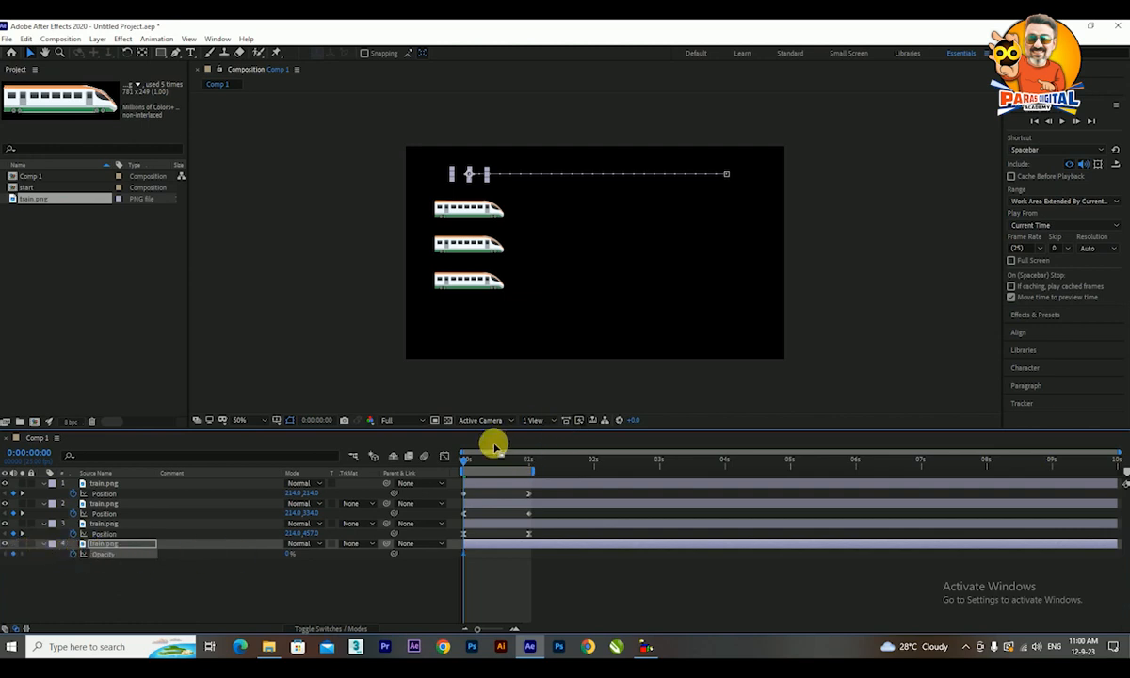
left_click(531, 465)
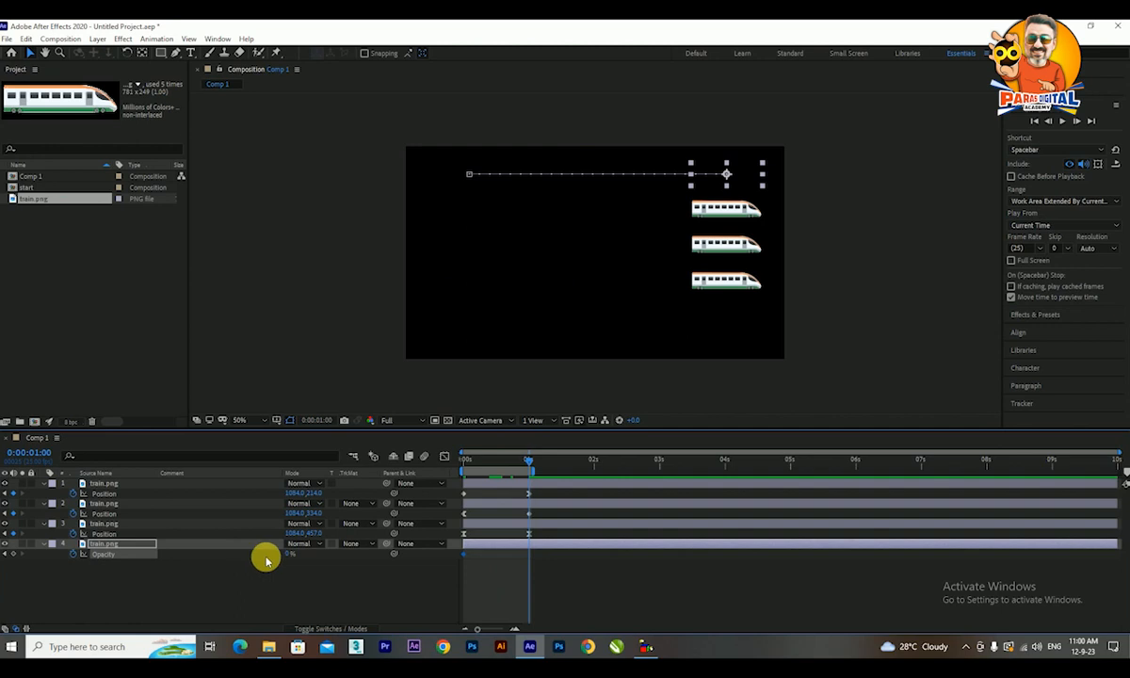
left_click_drag(285, 555, 462, 572)
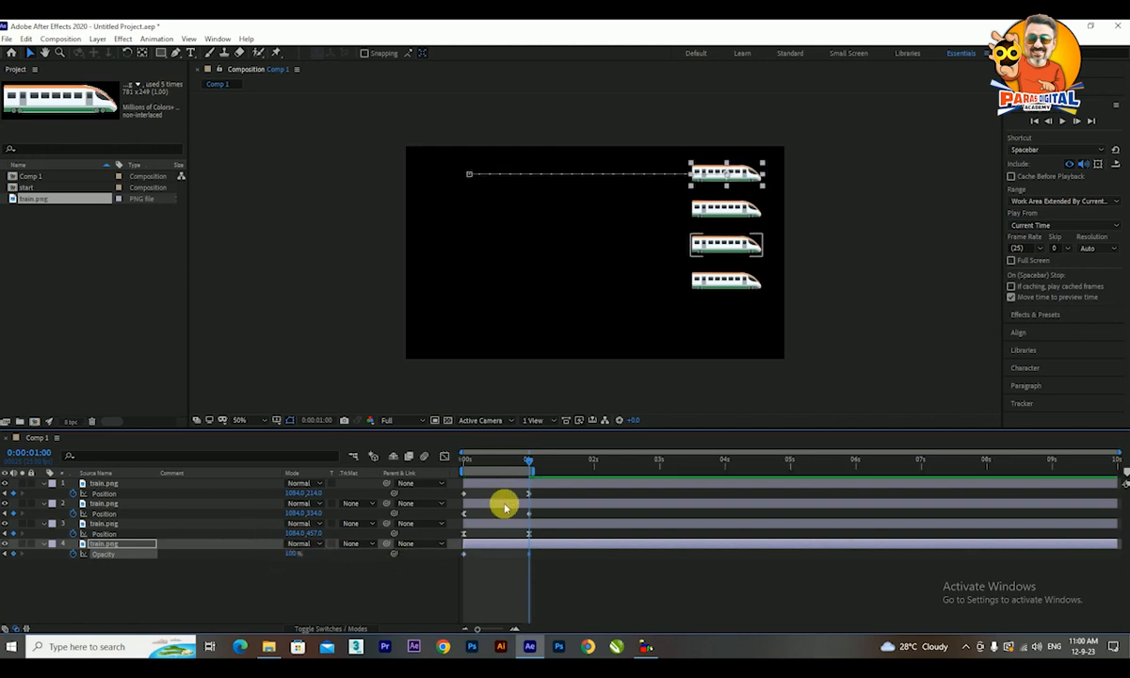
left_click_drag(512, 464, 465, 474)
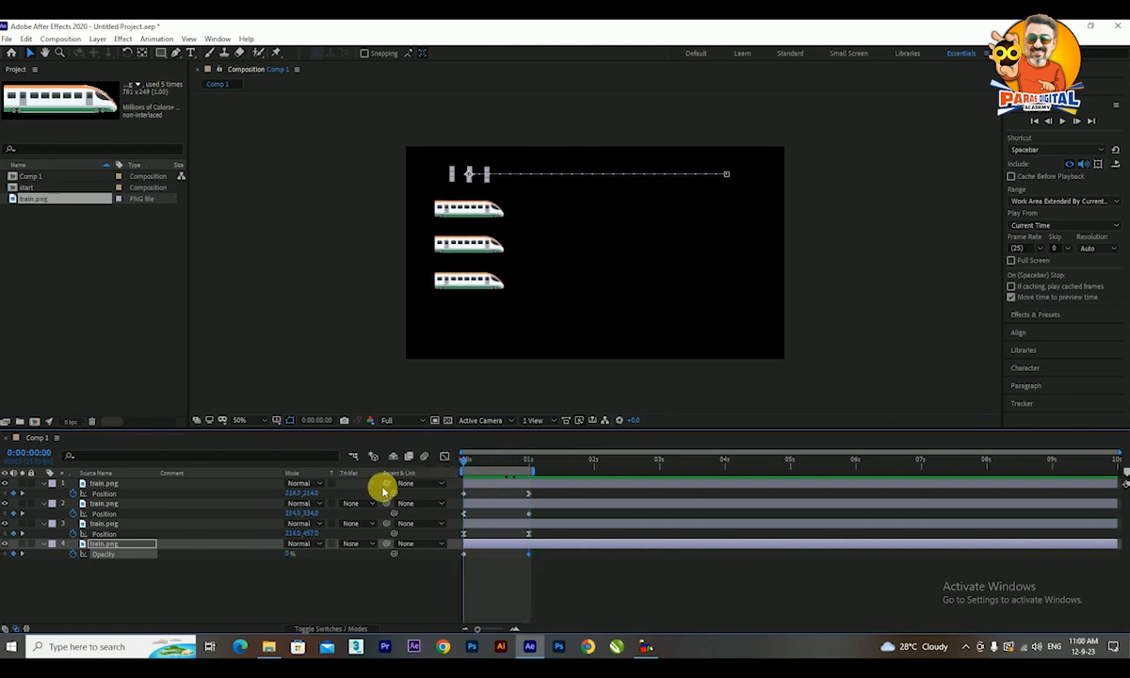
Apply Easy Ease to all position, scale, rotation and opacity keyframes of the original train and play the animation
left_click(121, 546)
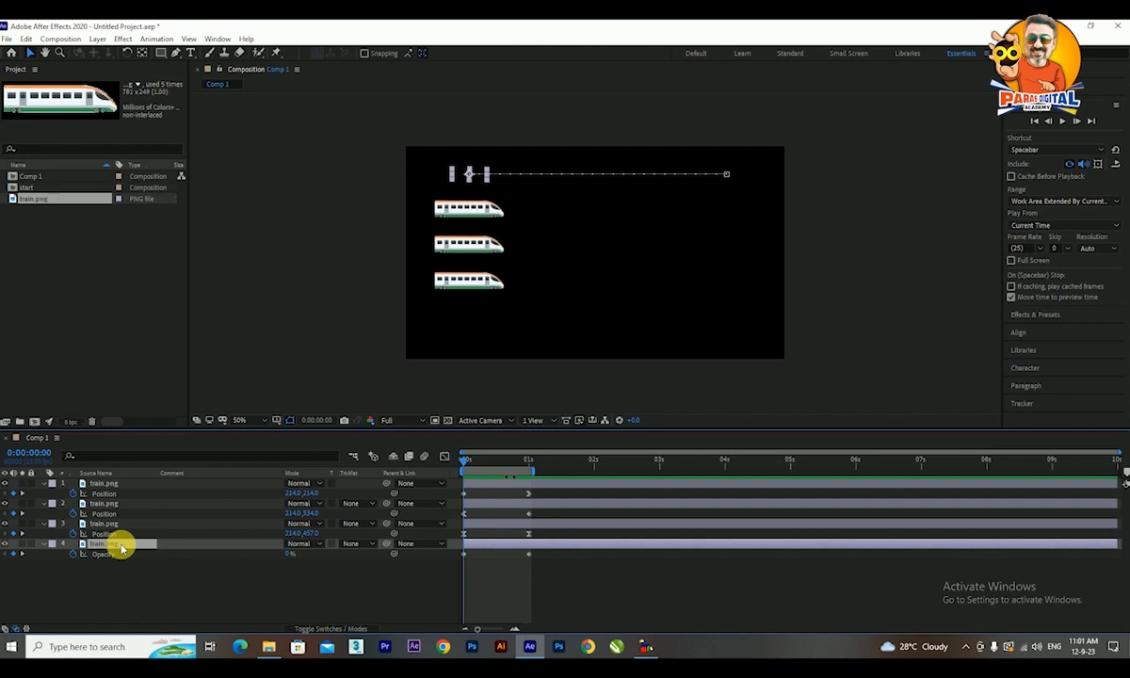
key("u")
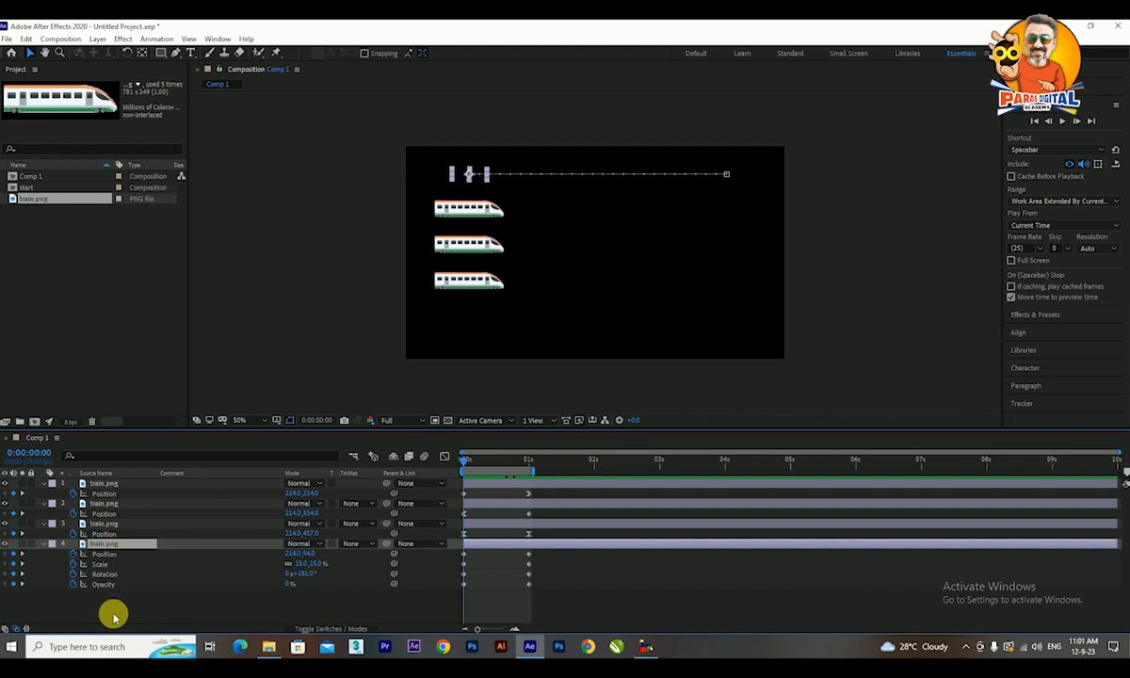
left_click_drag(537, 555, 435, 595)
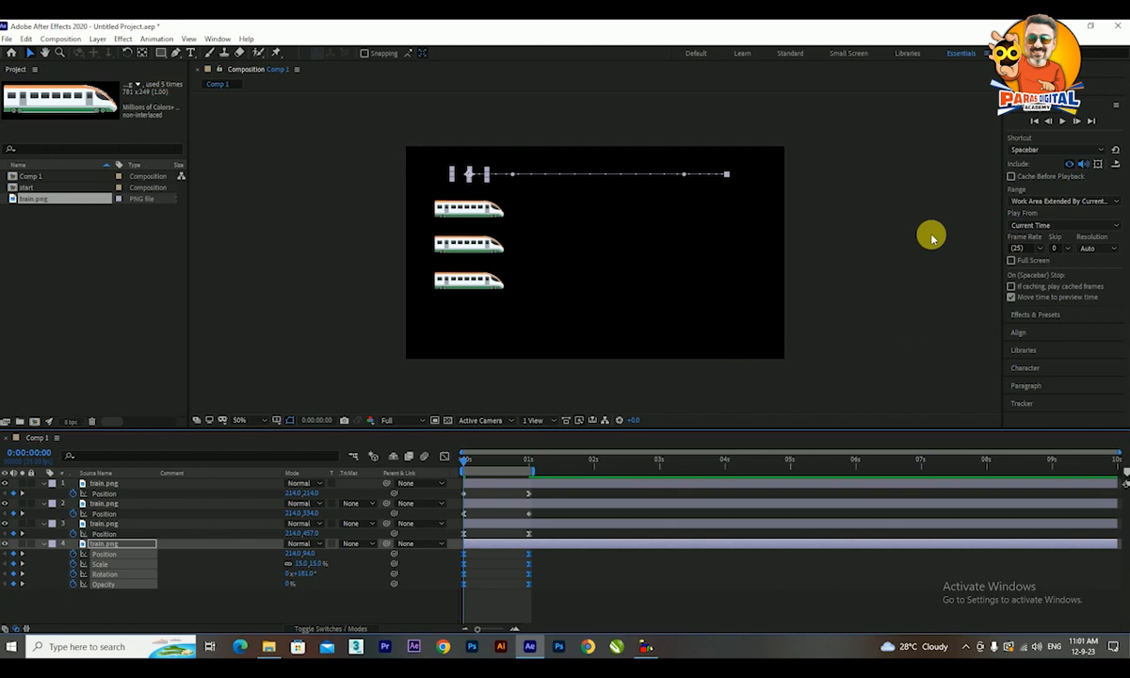
left_click(1061, 120)
left_click(1060, 121)
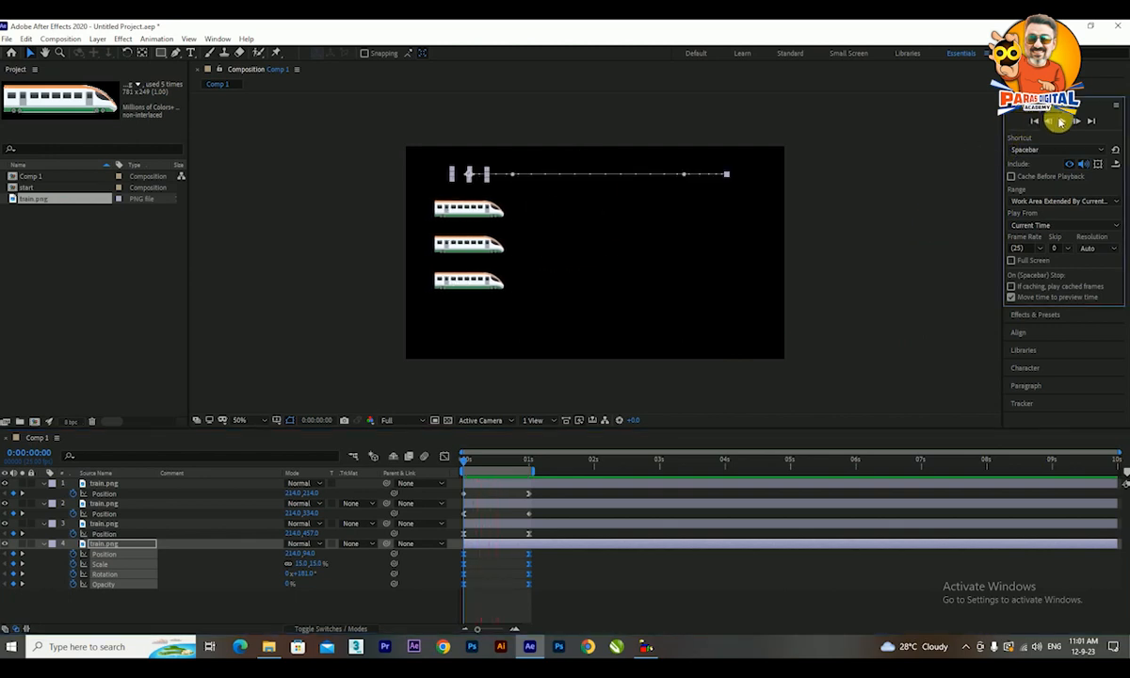
Add Comp 1 to the render queue and set its output module format to QuickTime
left_click(54, 41)
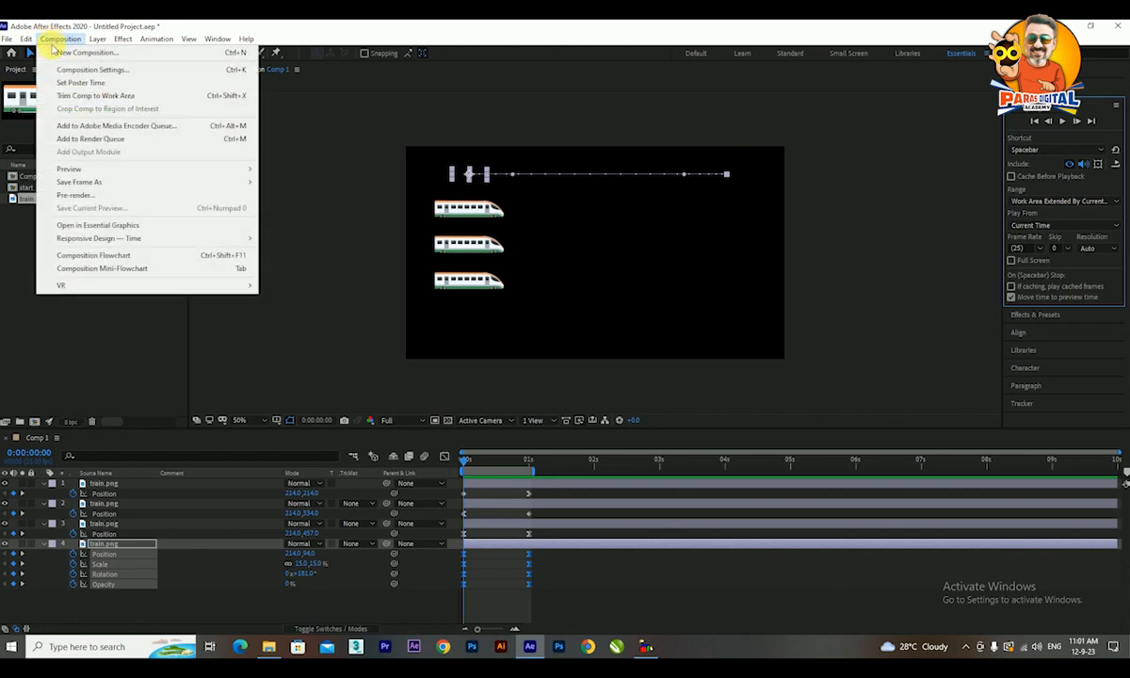
left_click(74, 140)
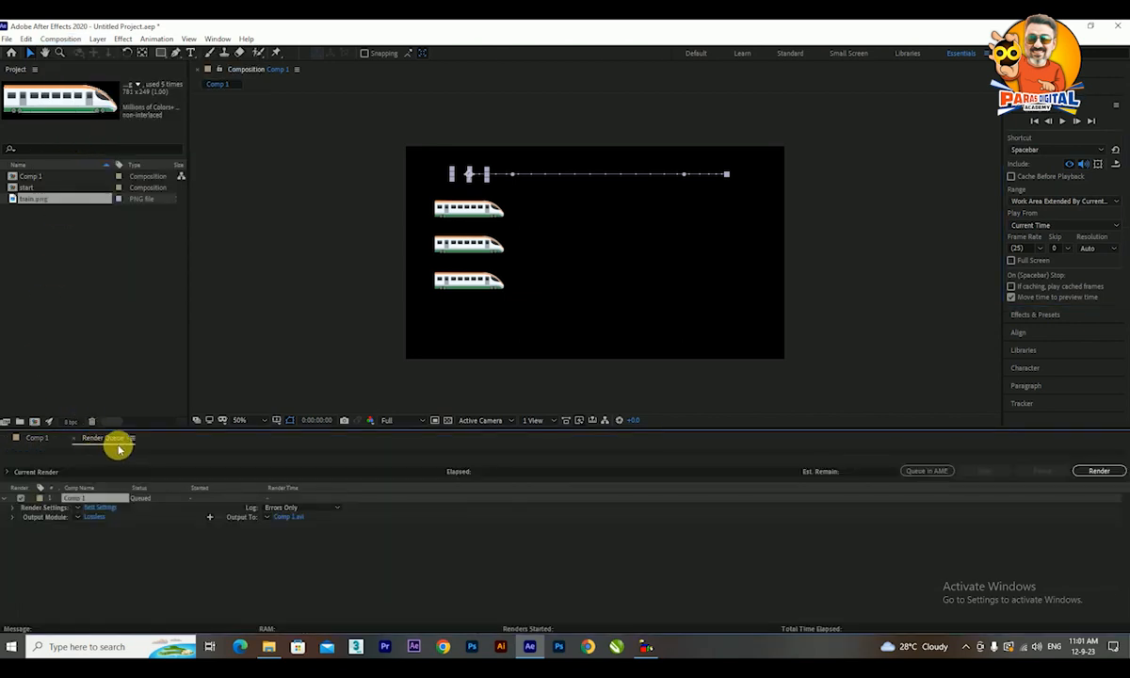
left_click(90, 517)
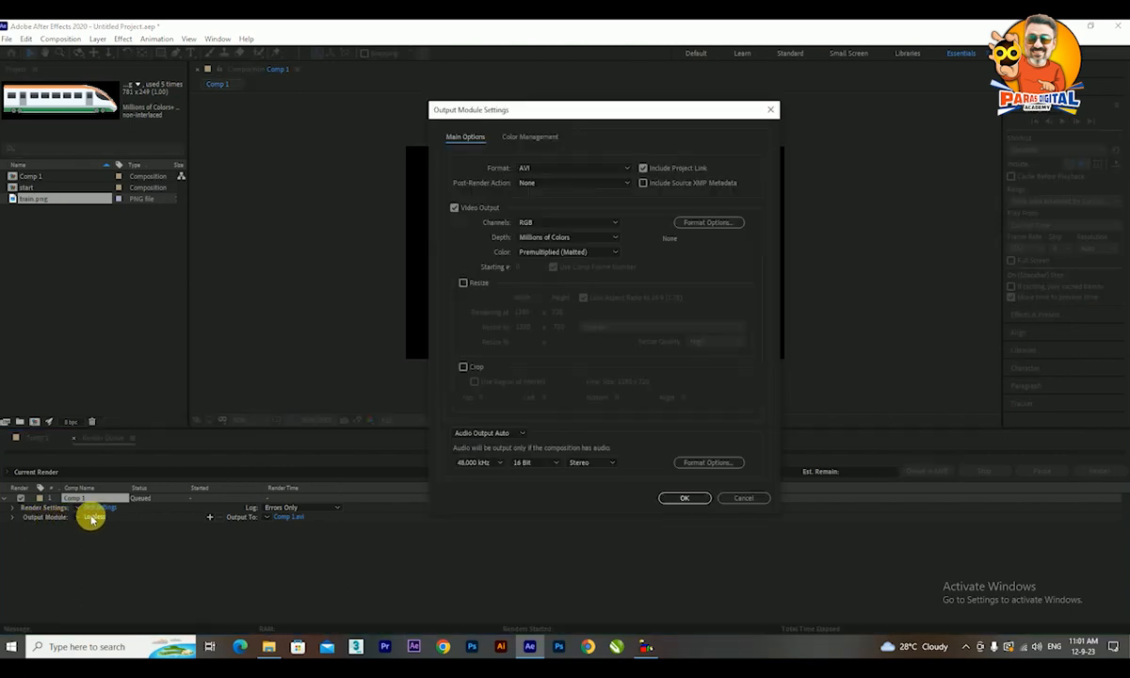
left_click(541, 169)
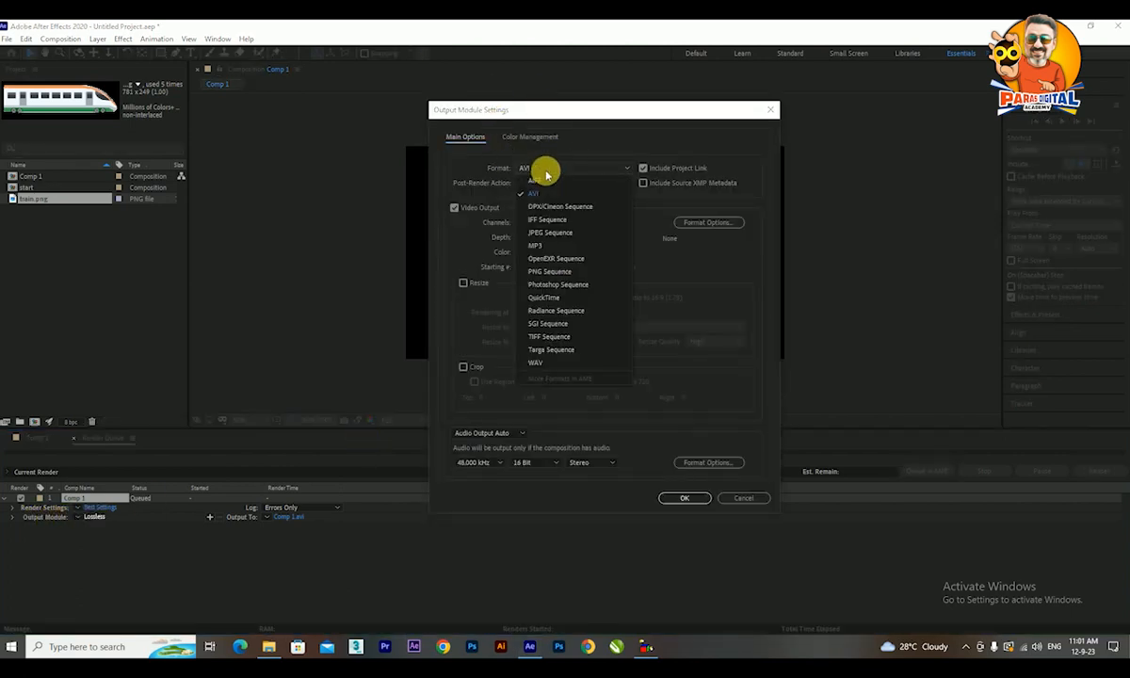
left_click(546, 297)
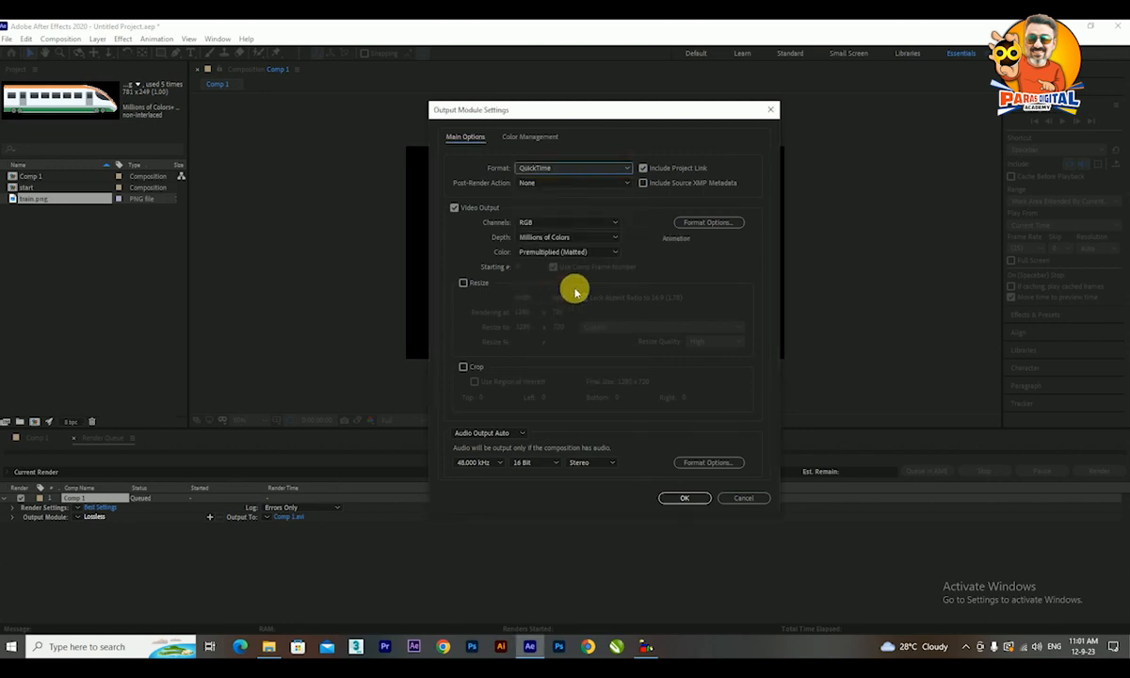
left_click(685, 498)
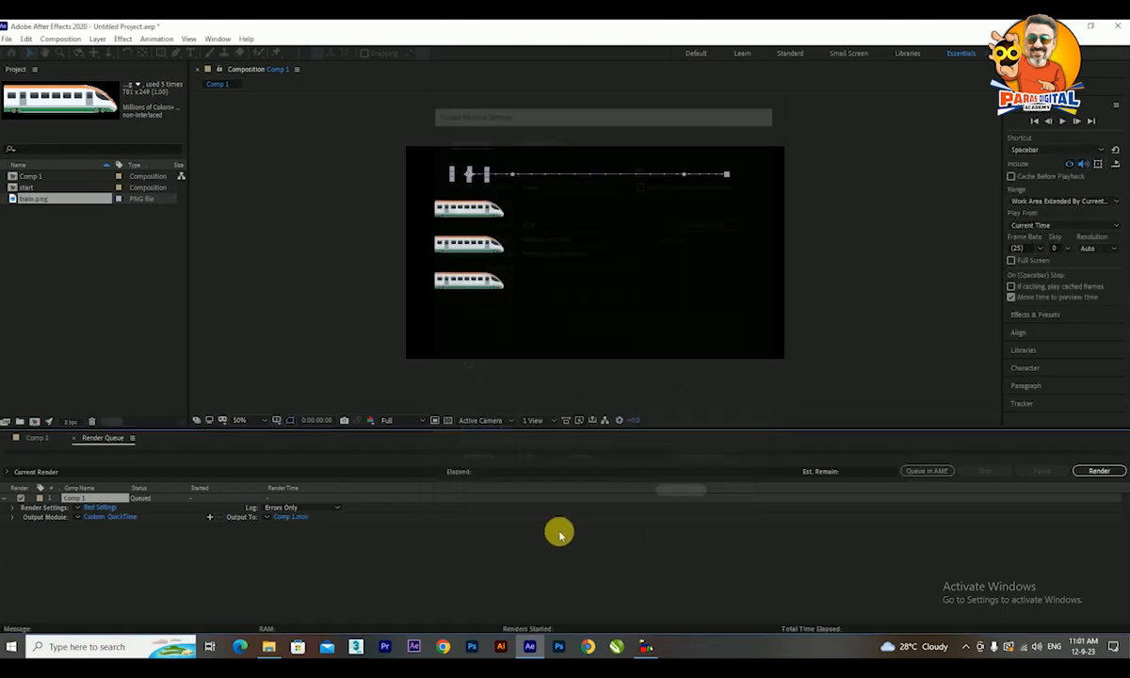
Set the render output to the Desktop as a QuickTime movie named Comp 1 and start the render
left_click(288, 517)
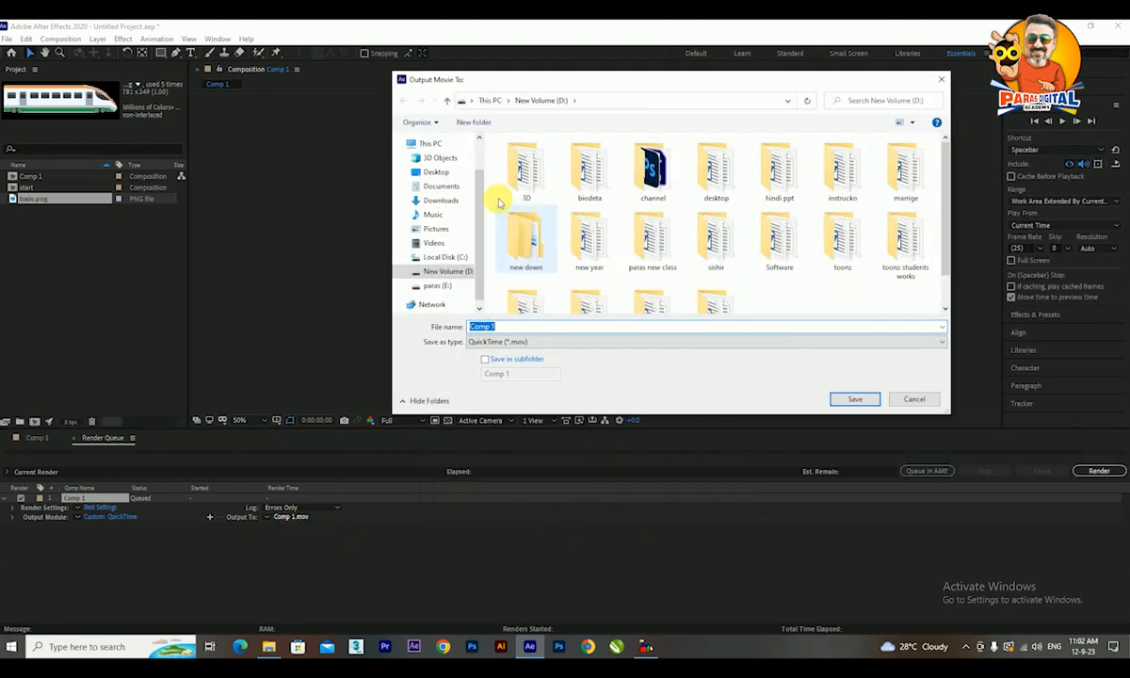
left_click(445, 174)
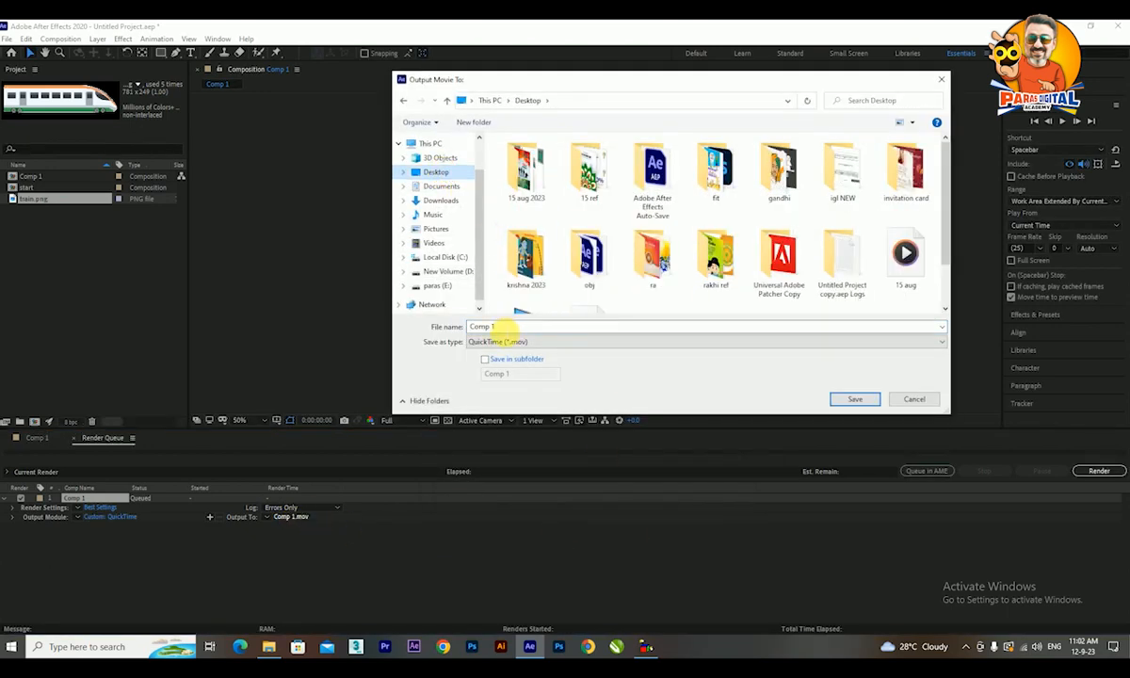
left_click(853, 401)
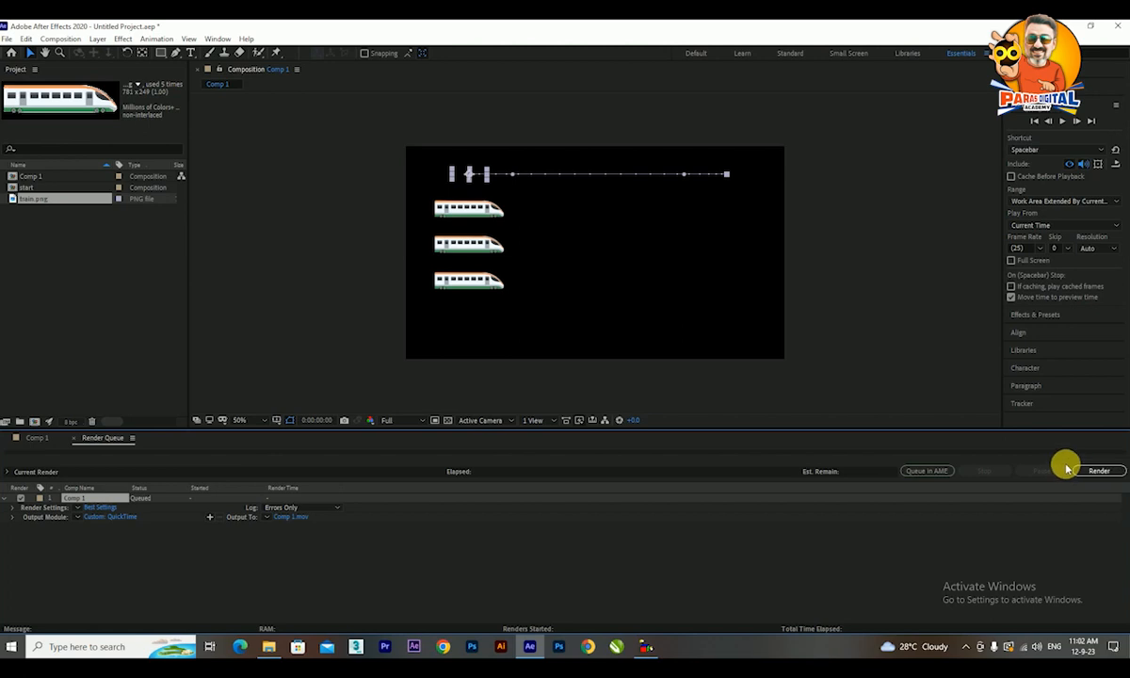
left_click(1098, 470)
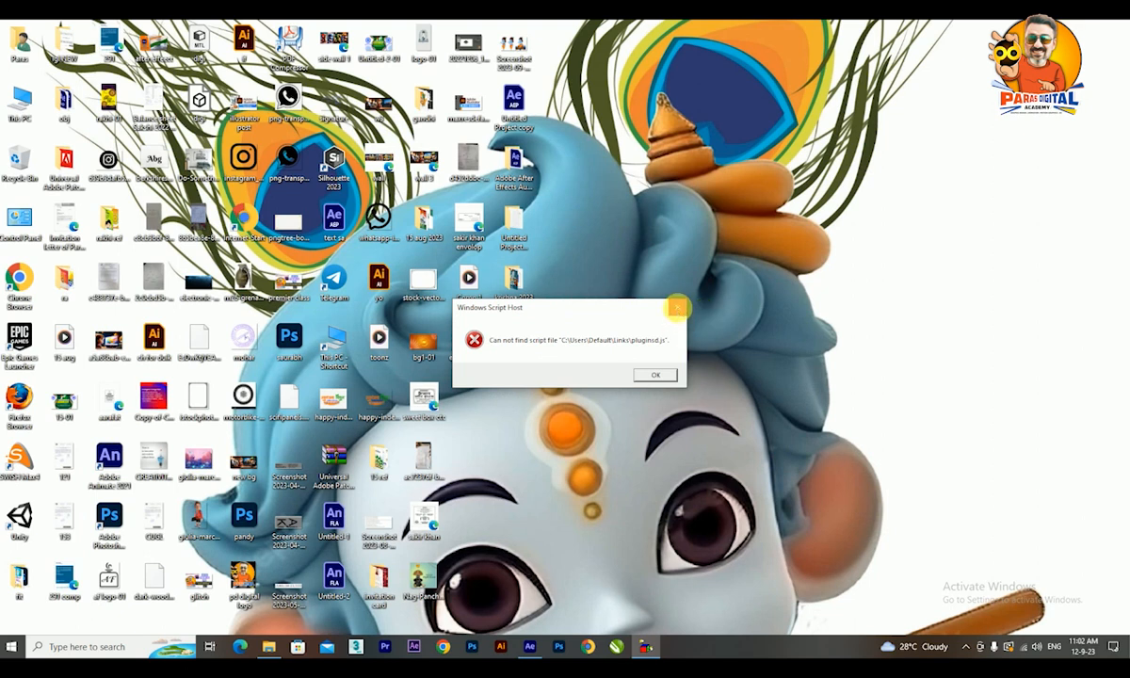
Dismiss the Windows Script Host message on the desktop and return to the Comp 1 timeline in After Effects
left_click(677, 307)
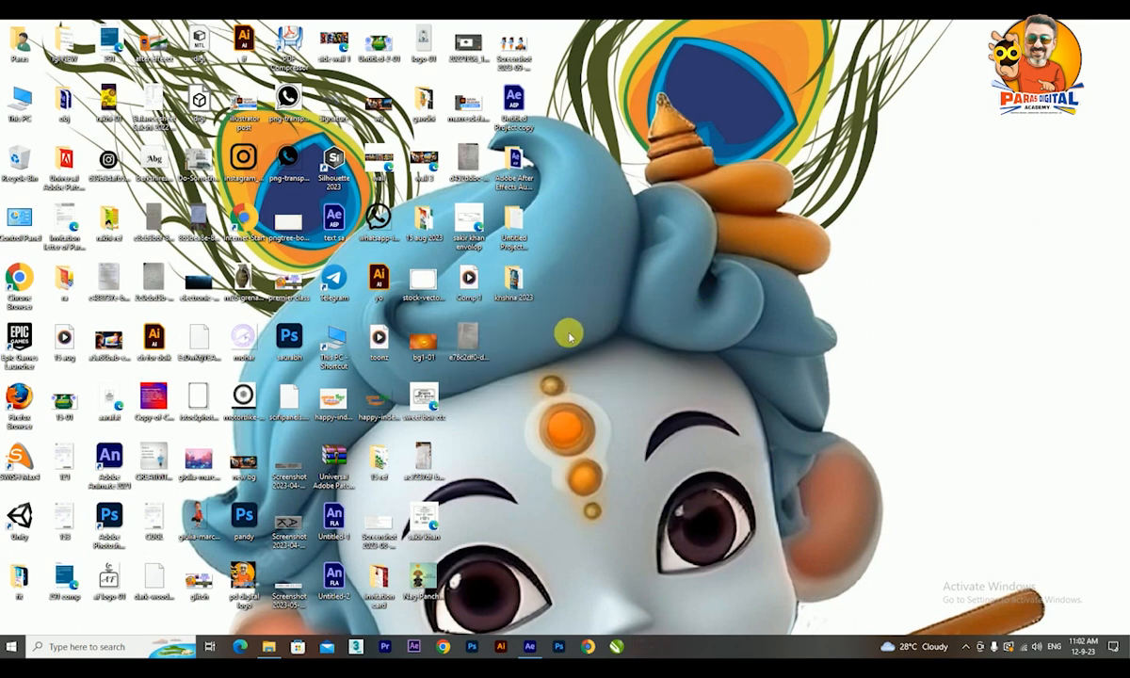
left_click(531, 647)
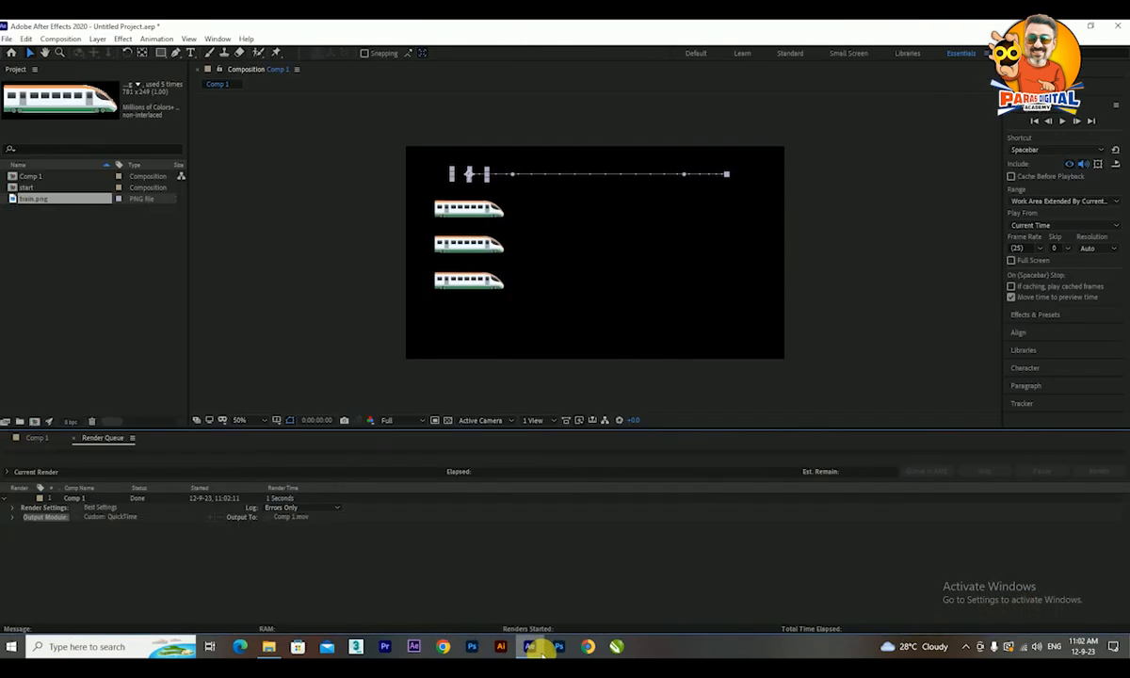
left_click(26, 438)
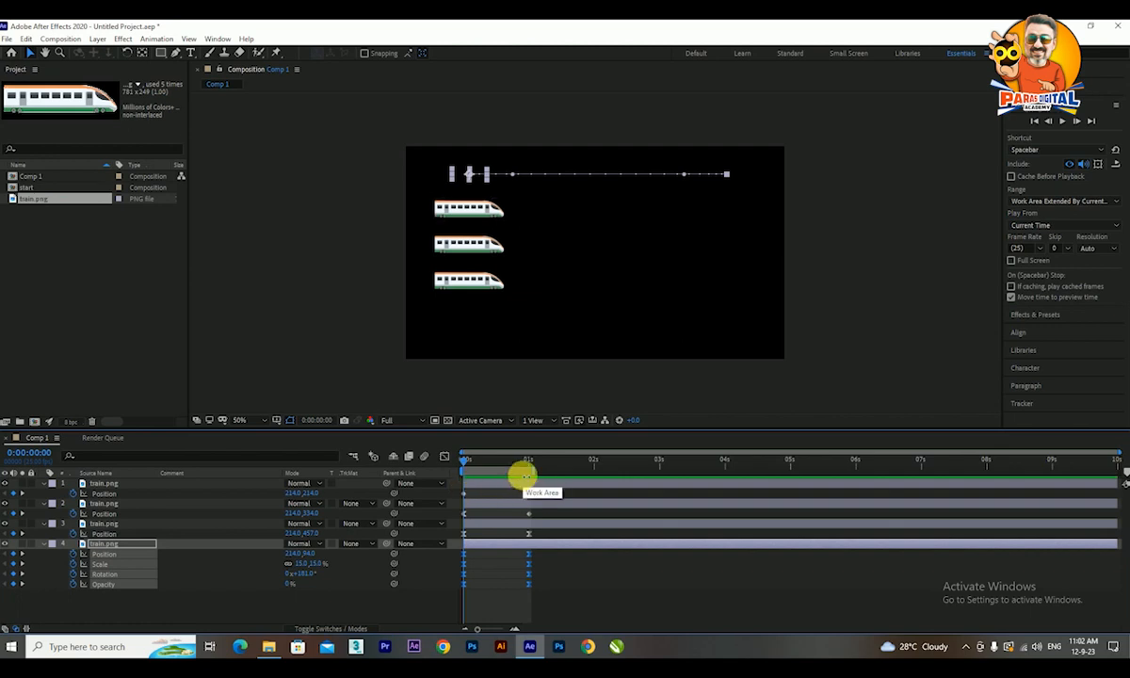
Check the rendered Comp 1 movie's size on disk in its file properties, then return to After Effects
left_click(1063, 26)
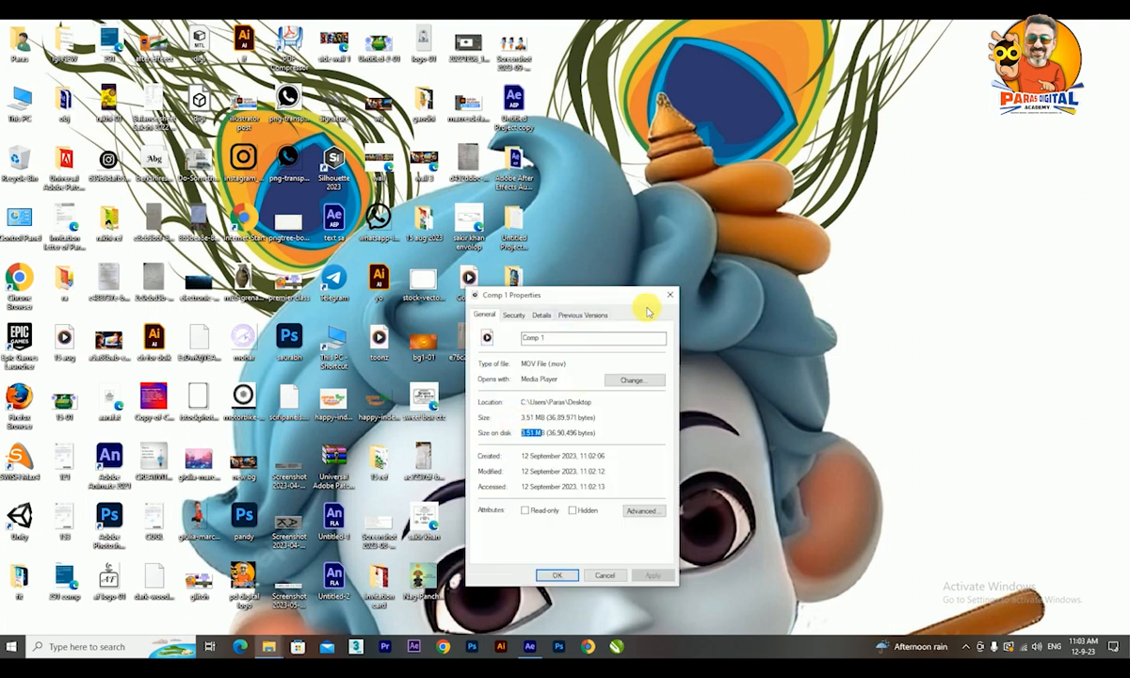
left_click(665, 293)
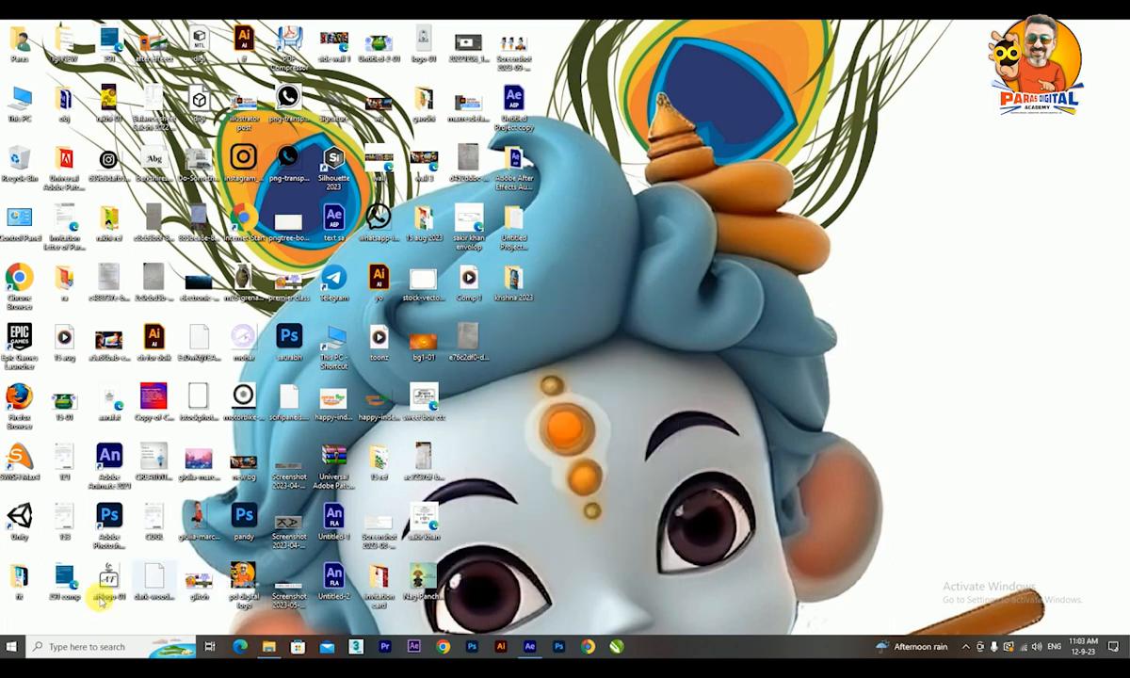
left_click(10, 646)
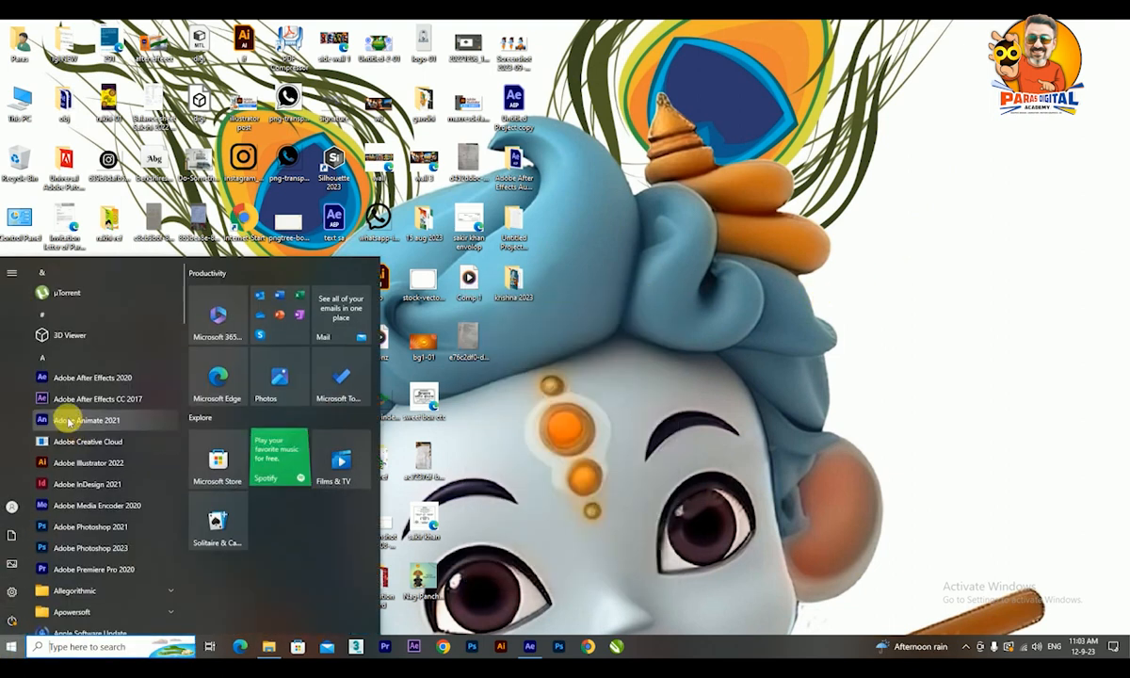
left_click(535, 647)
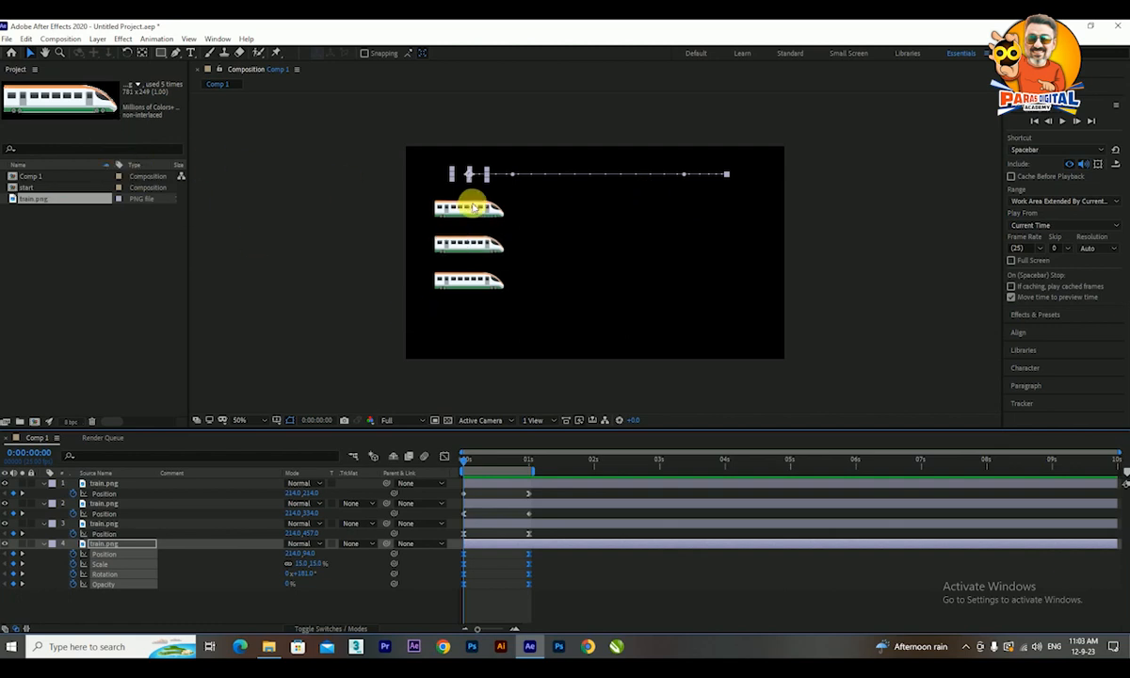
Create a new project without saving the changes to the current one
left_click(7, 38)
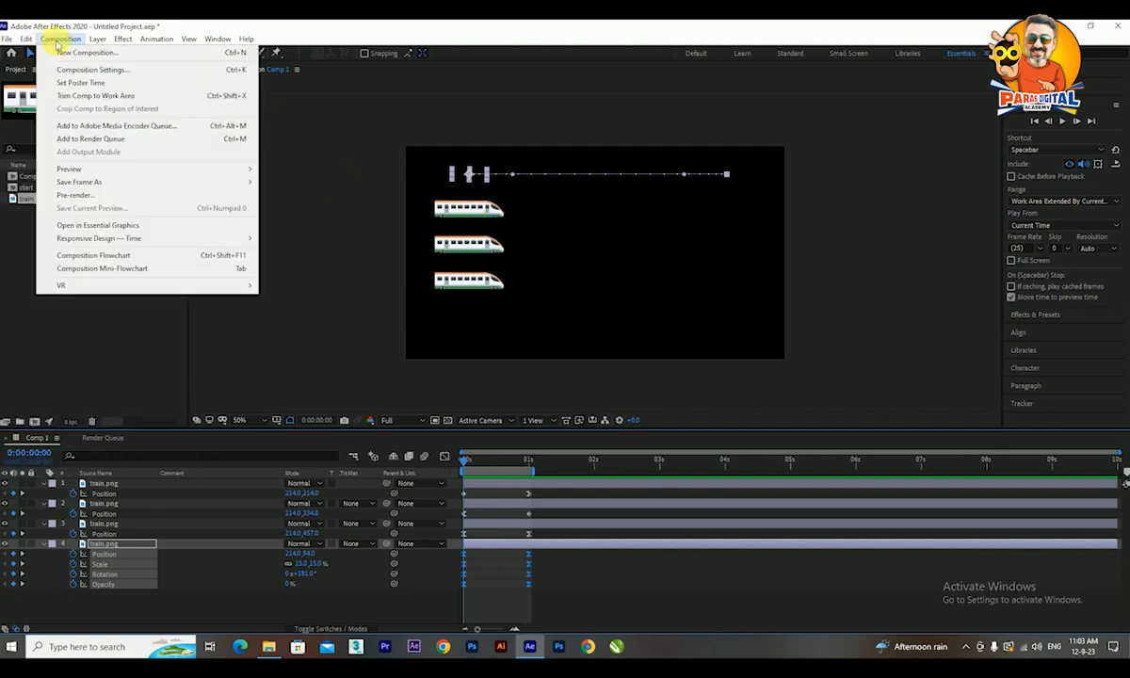
mouse_move(9, 49)
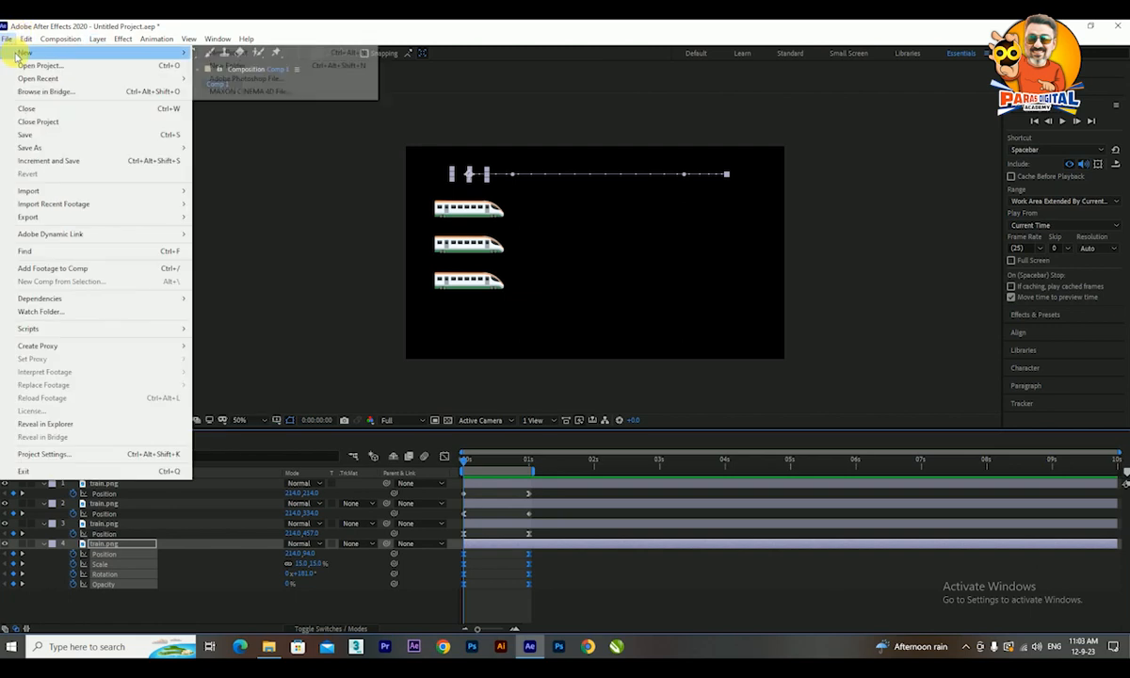
left_click(224, 51)
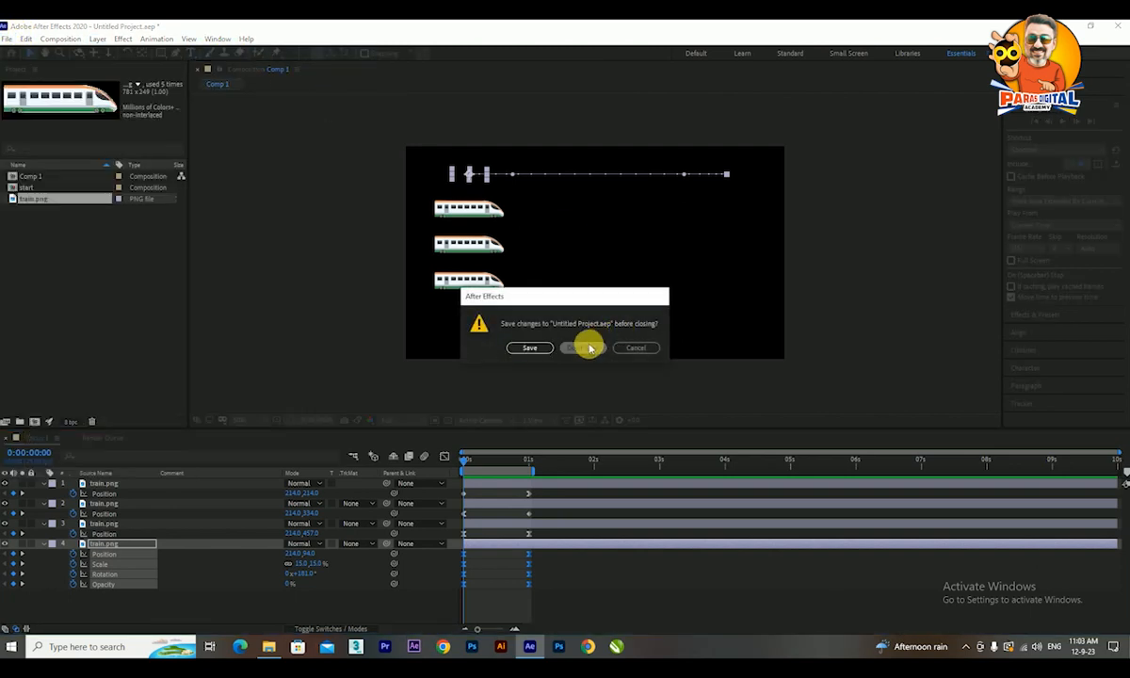
left_click(587, 347)
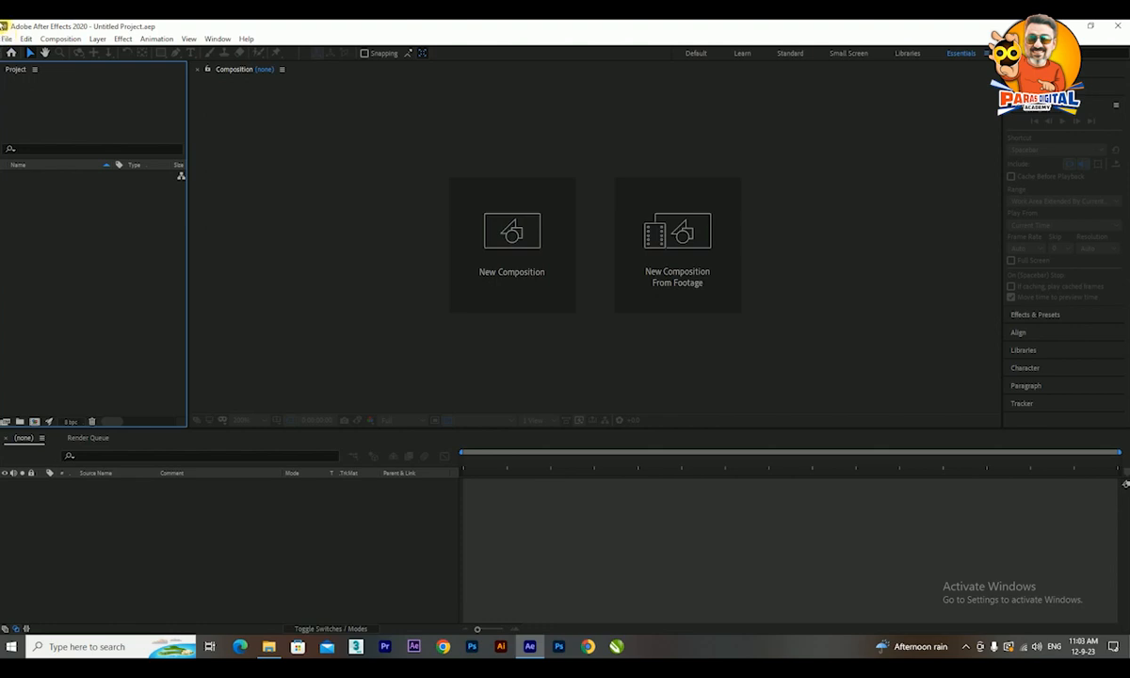
Empty the disk cache for all versions in the Media & Disk Cache preferences and accept the preferences
left_click(26, 40)
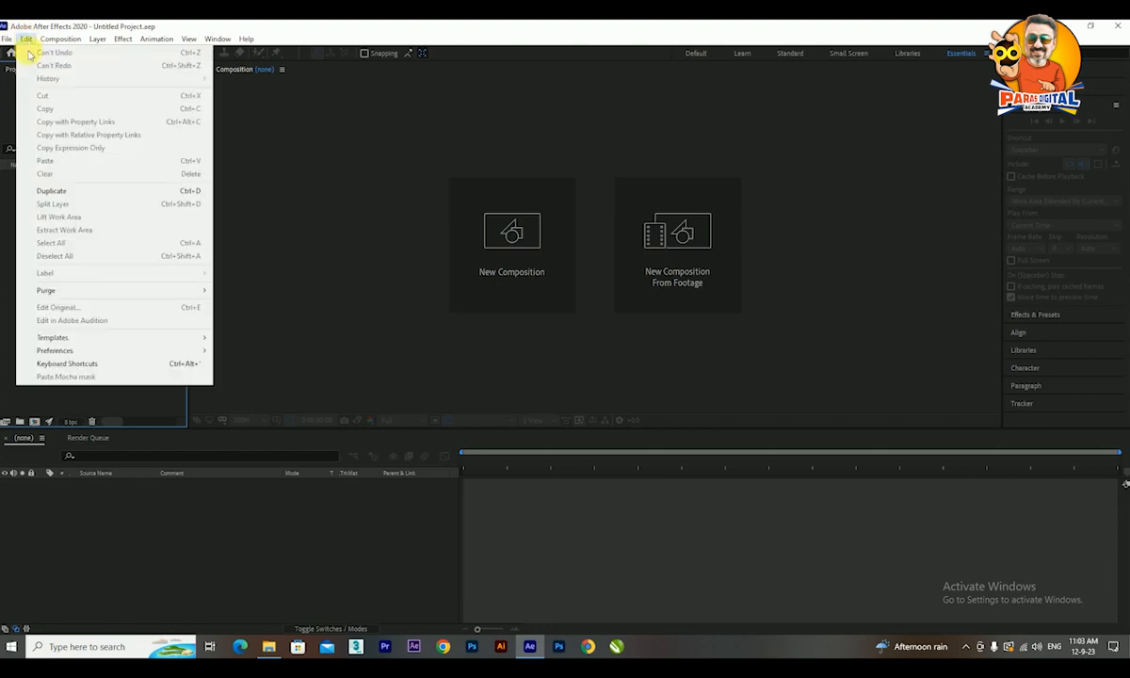
mouse_move(189, 357)
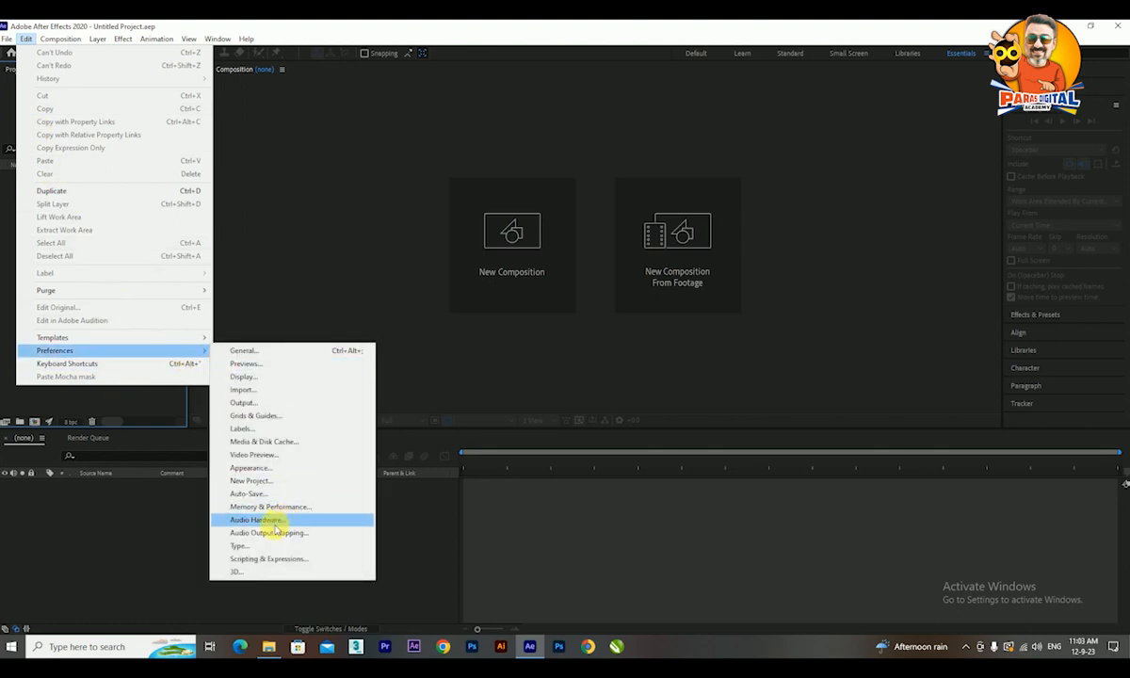
left_click(271, 443)
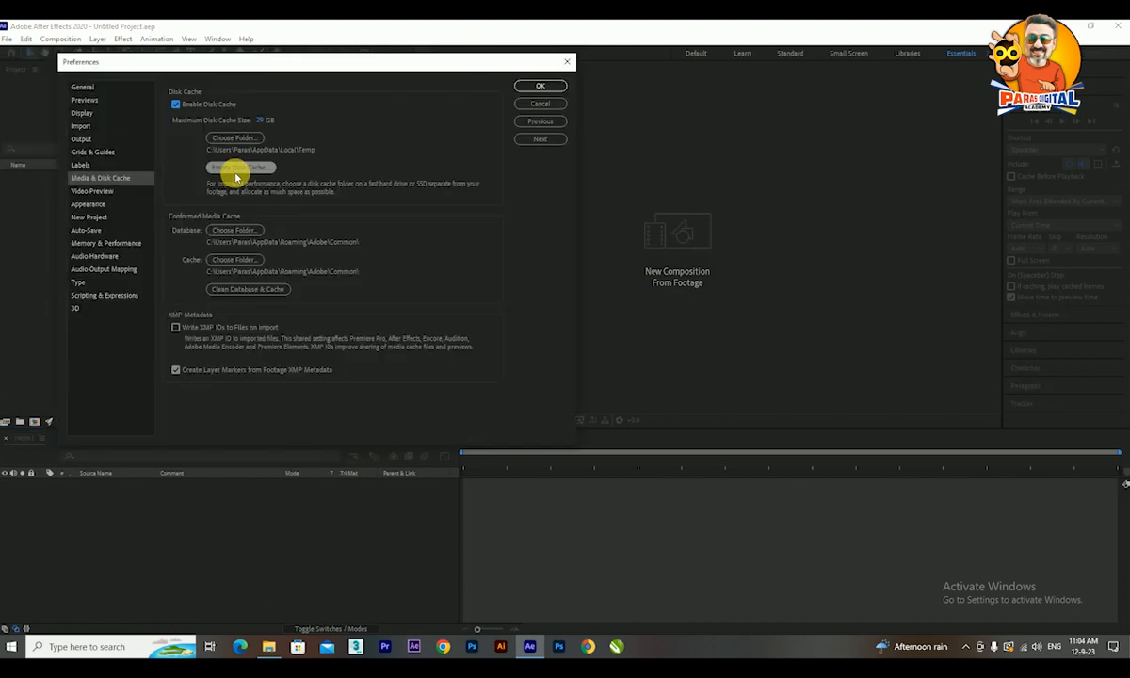
left_click(235, 169)
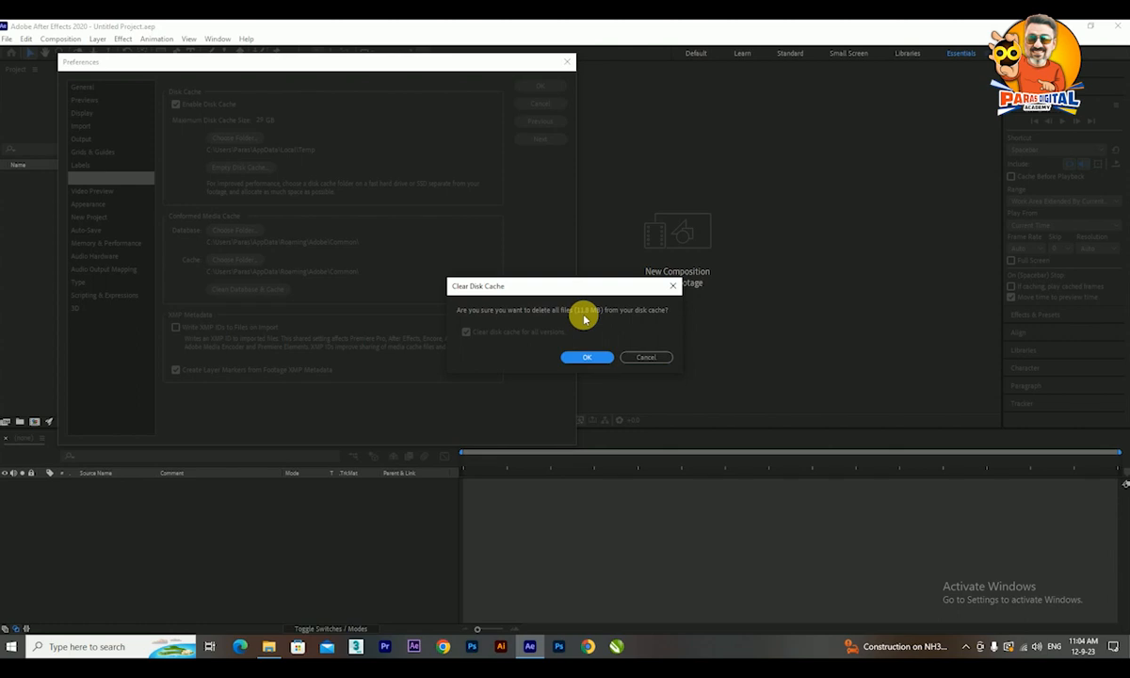
left_click(593, 357)
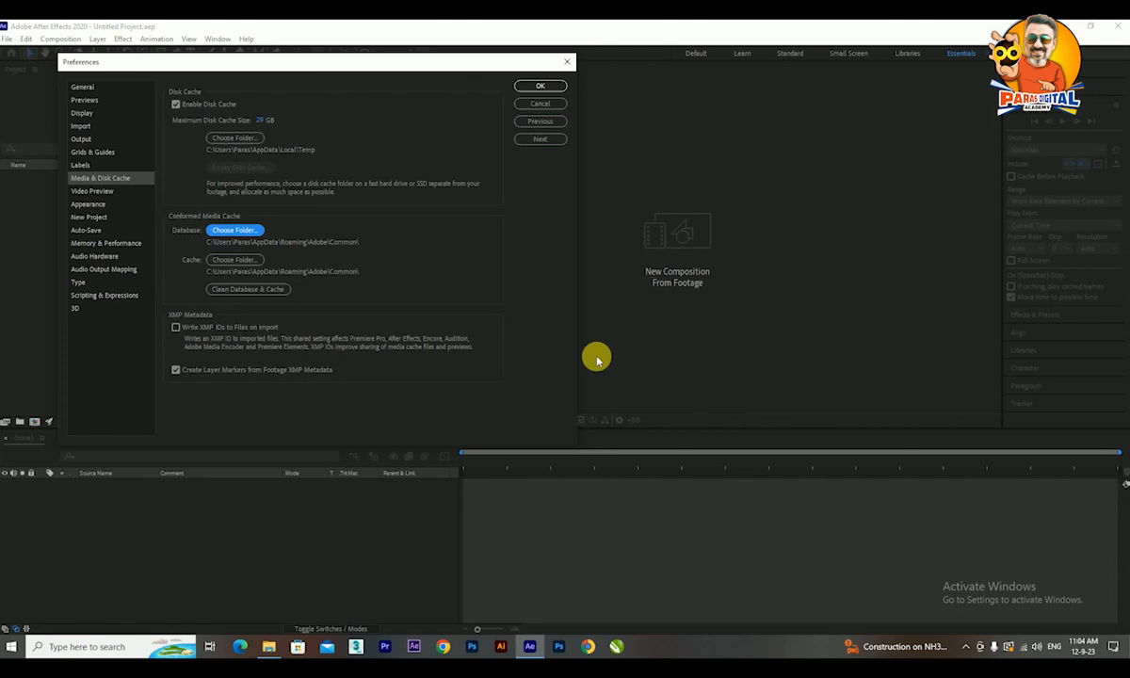
left_click(540, 86)
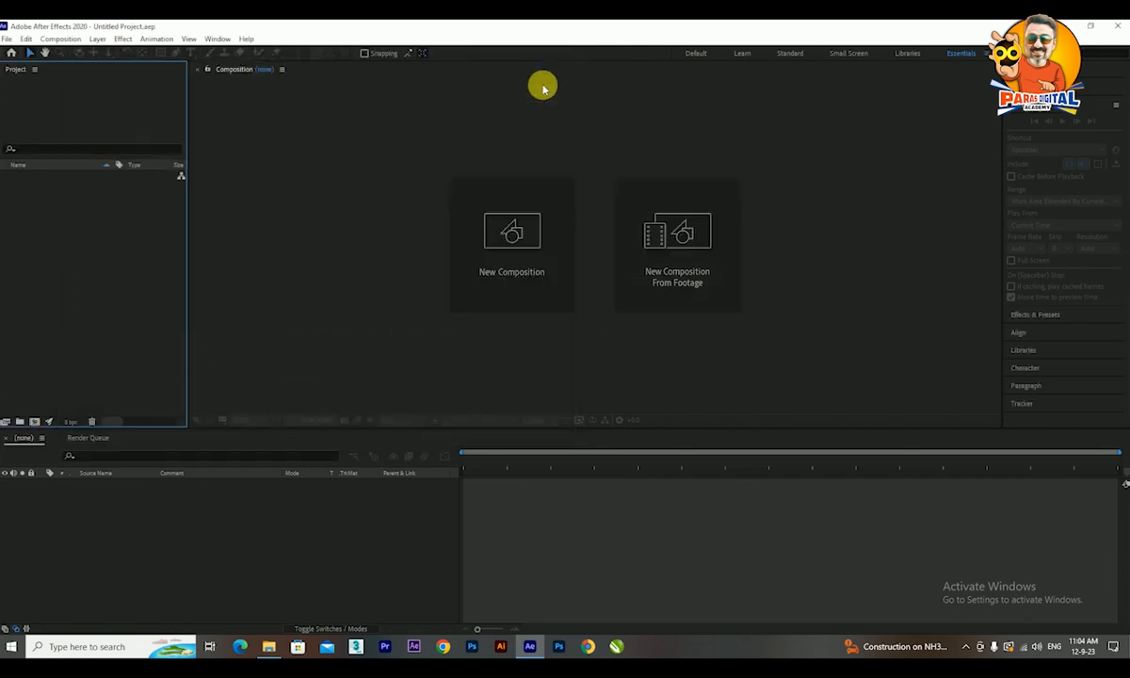